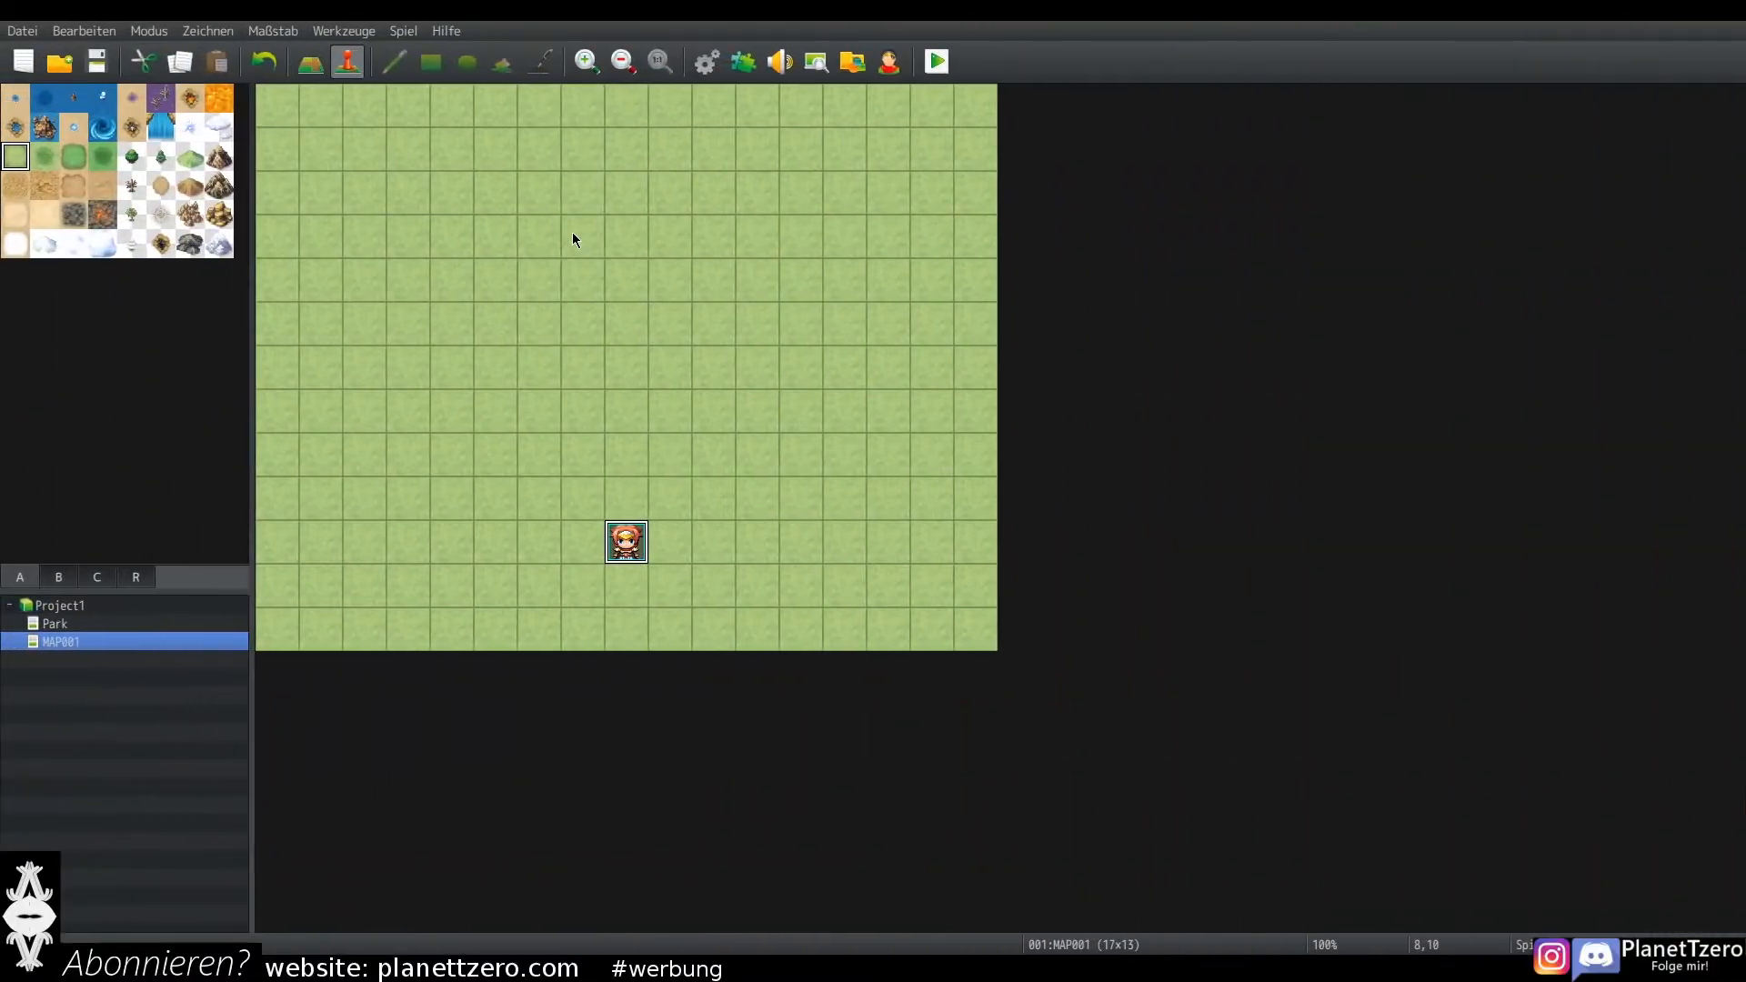
Step: Create a new event in the map's upper area and give it the red-hatted character image from Actor2
double_click(572, 234)
double_click(478, 557)
click(680, 482)
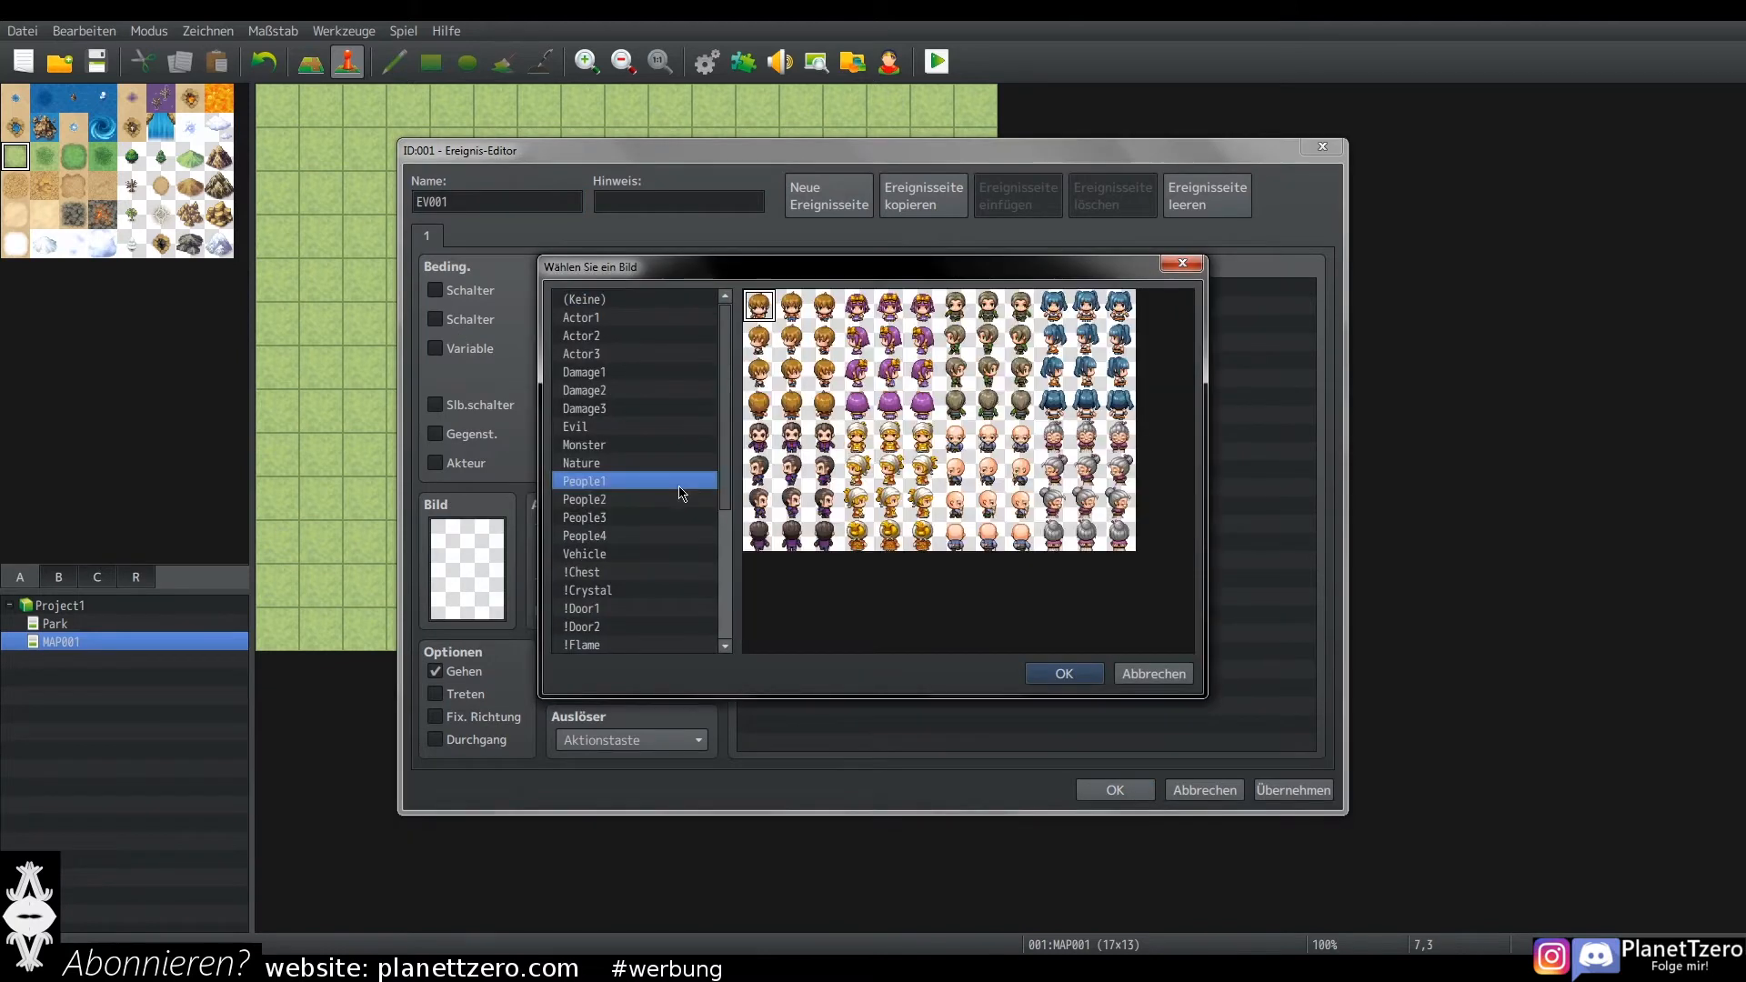
click(622, 336)
click(793, 452)
double_click(793, 449)
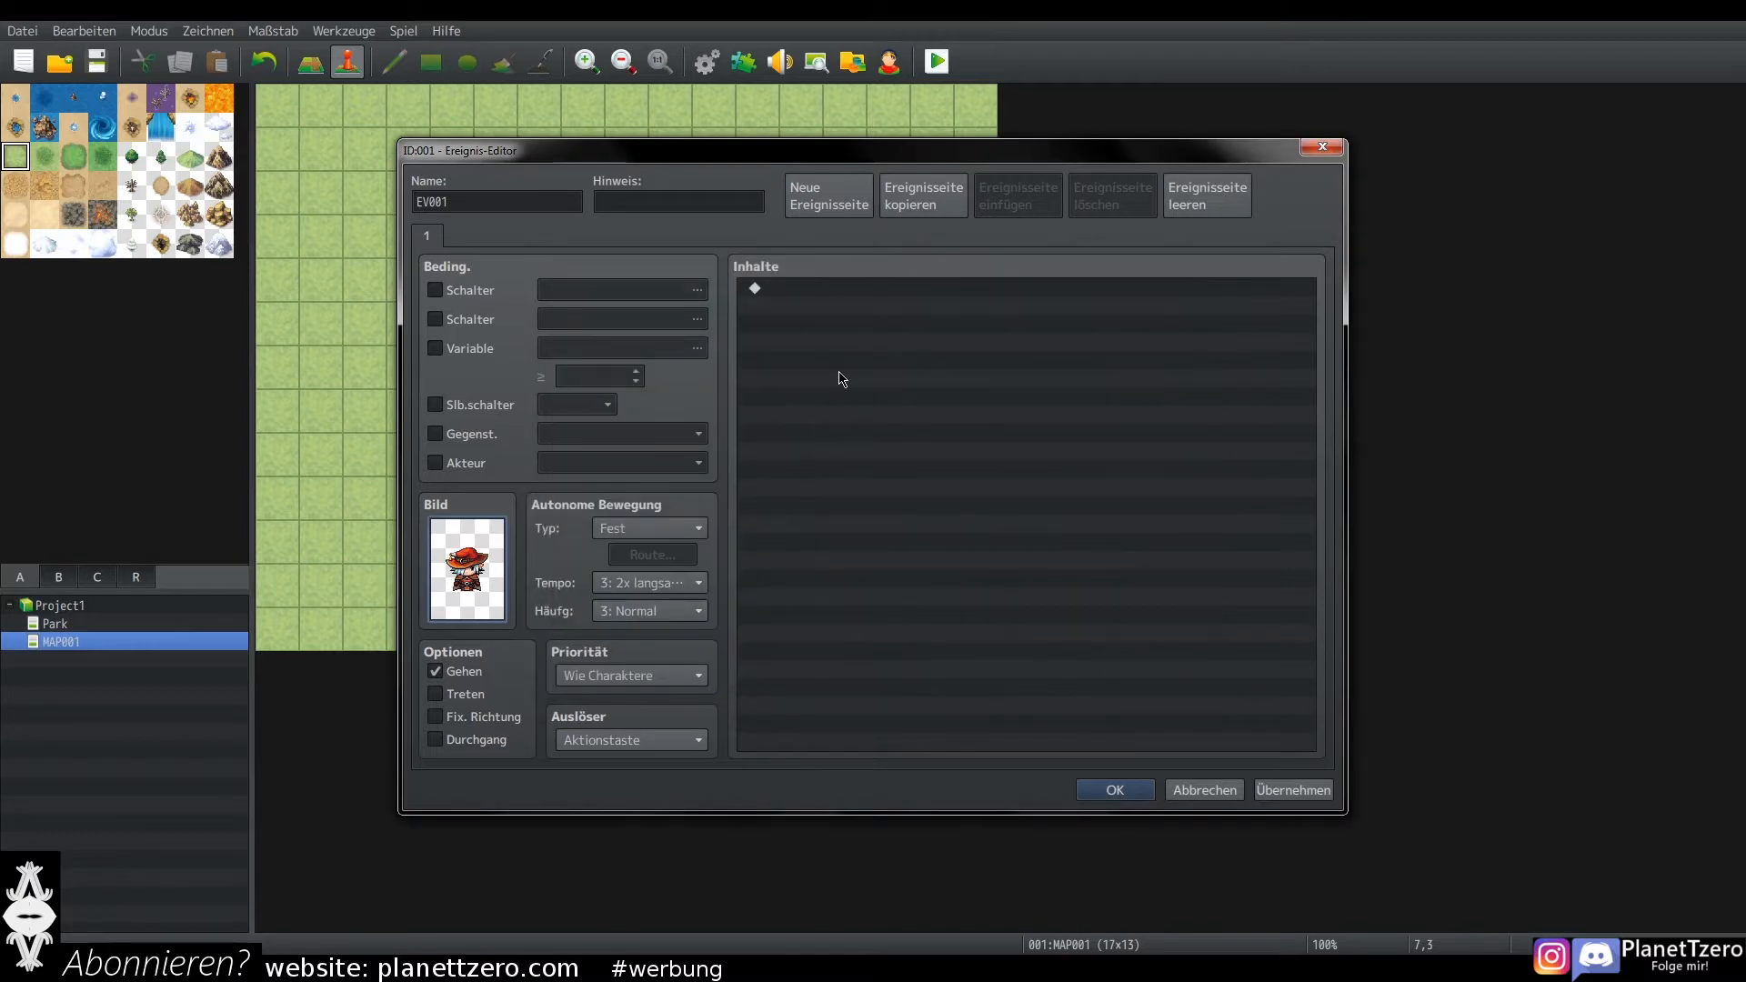
Step: Add a text message to the event reading "Hallo mein Held!" and "Wollkommen!" on two lines, and apply the change
double_click(931, 370)
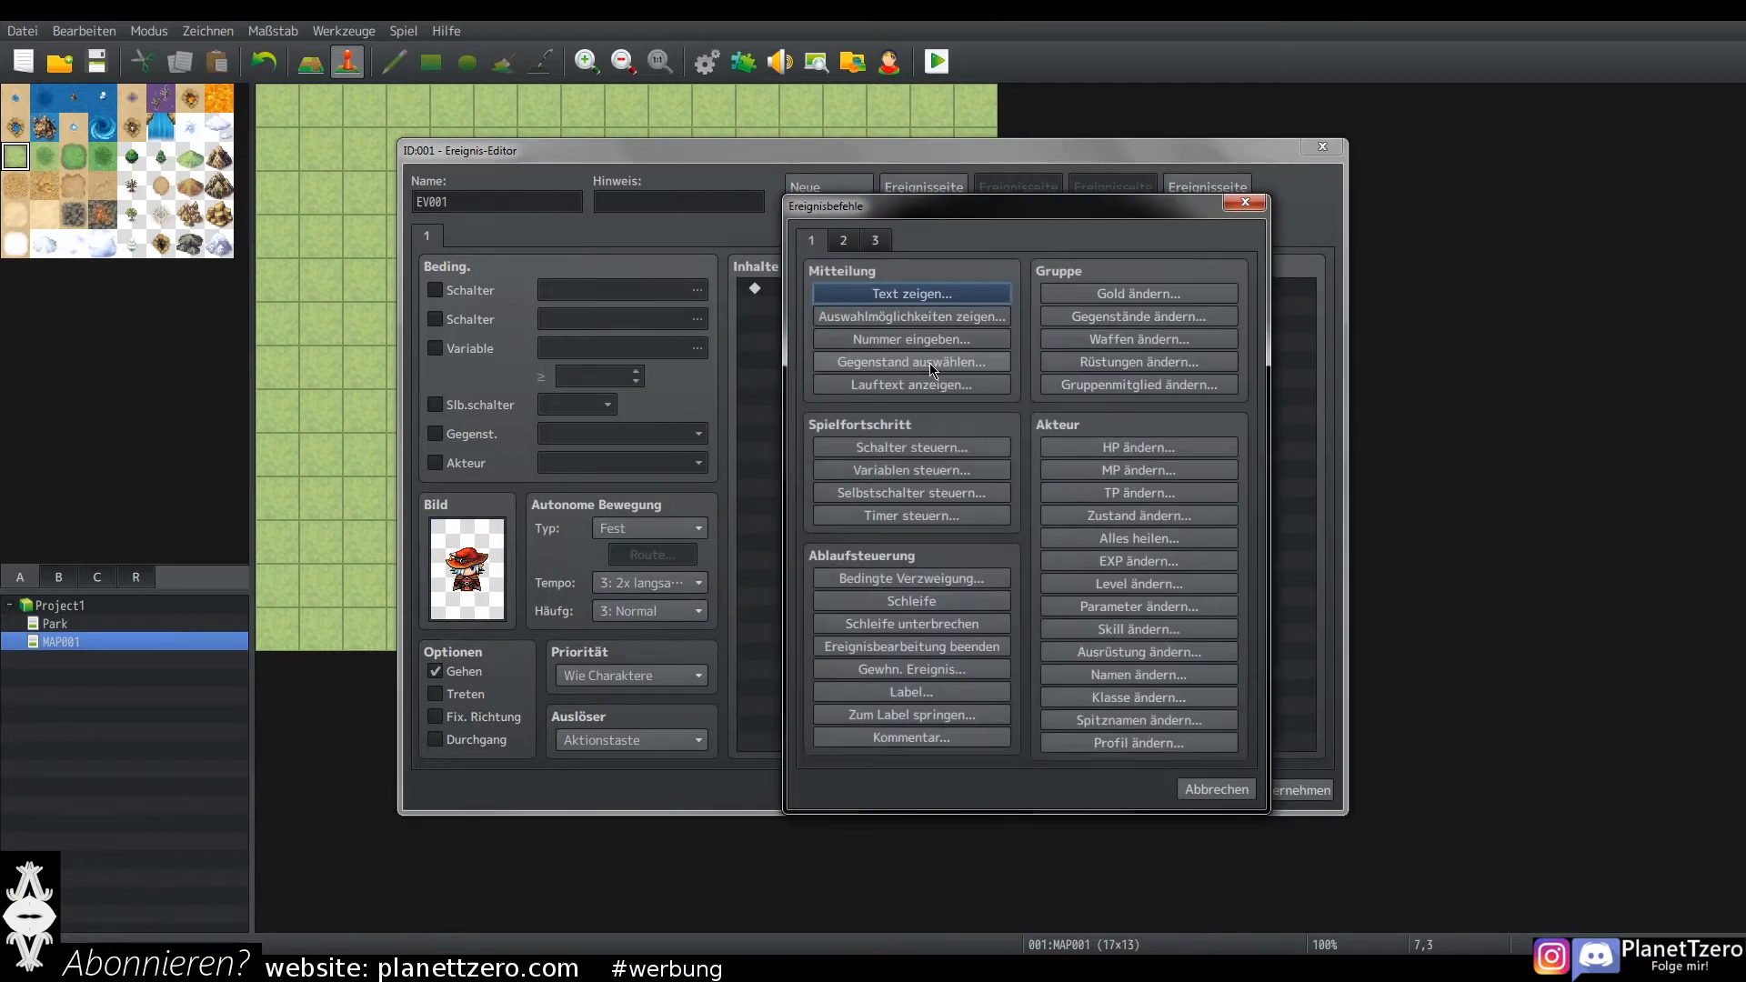
click(932, 296)
text(Hallo me)
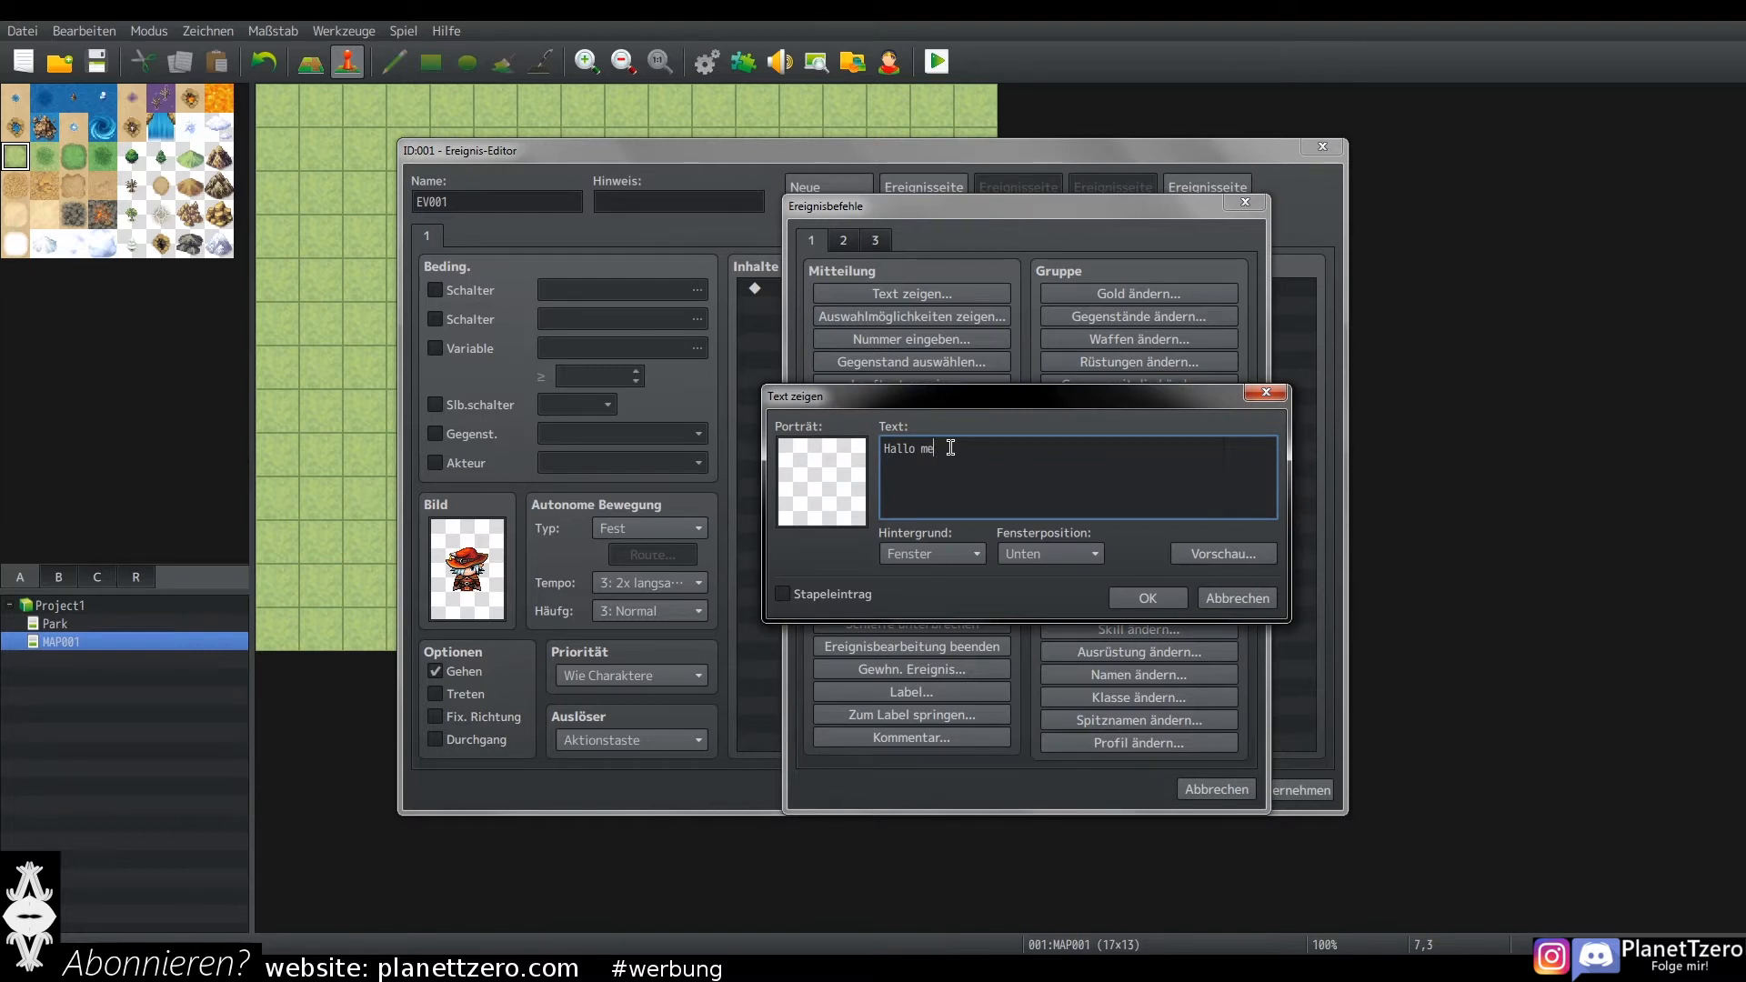
key(Left)
key(Left)
key(Left)
key(Left)
key(BackSpace)
text(H)
click(1047, 456)
key(Return)
text(Wollkommen!)
click(1135, 596)
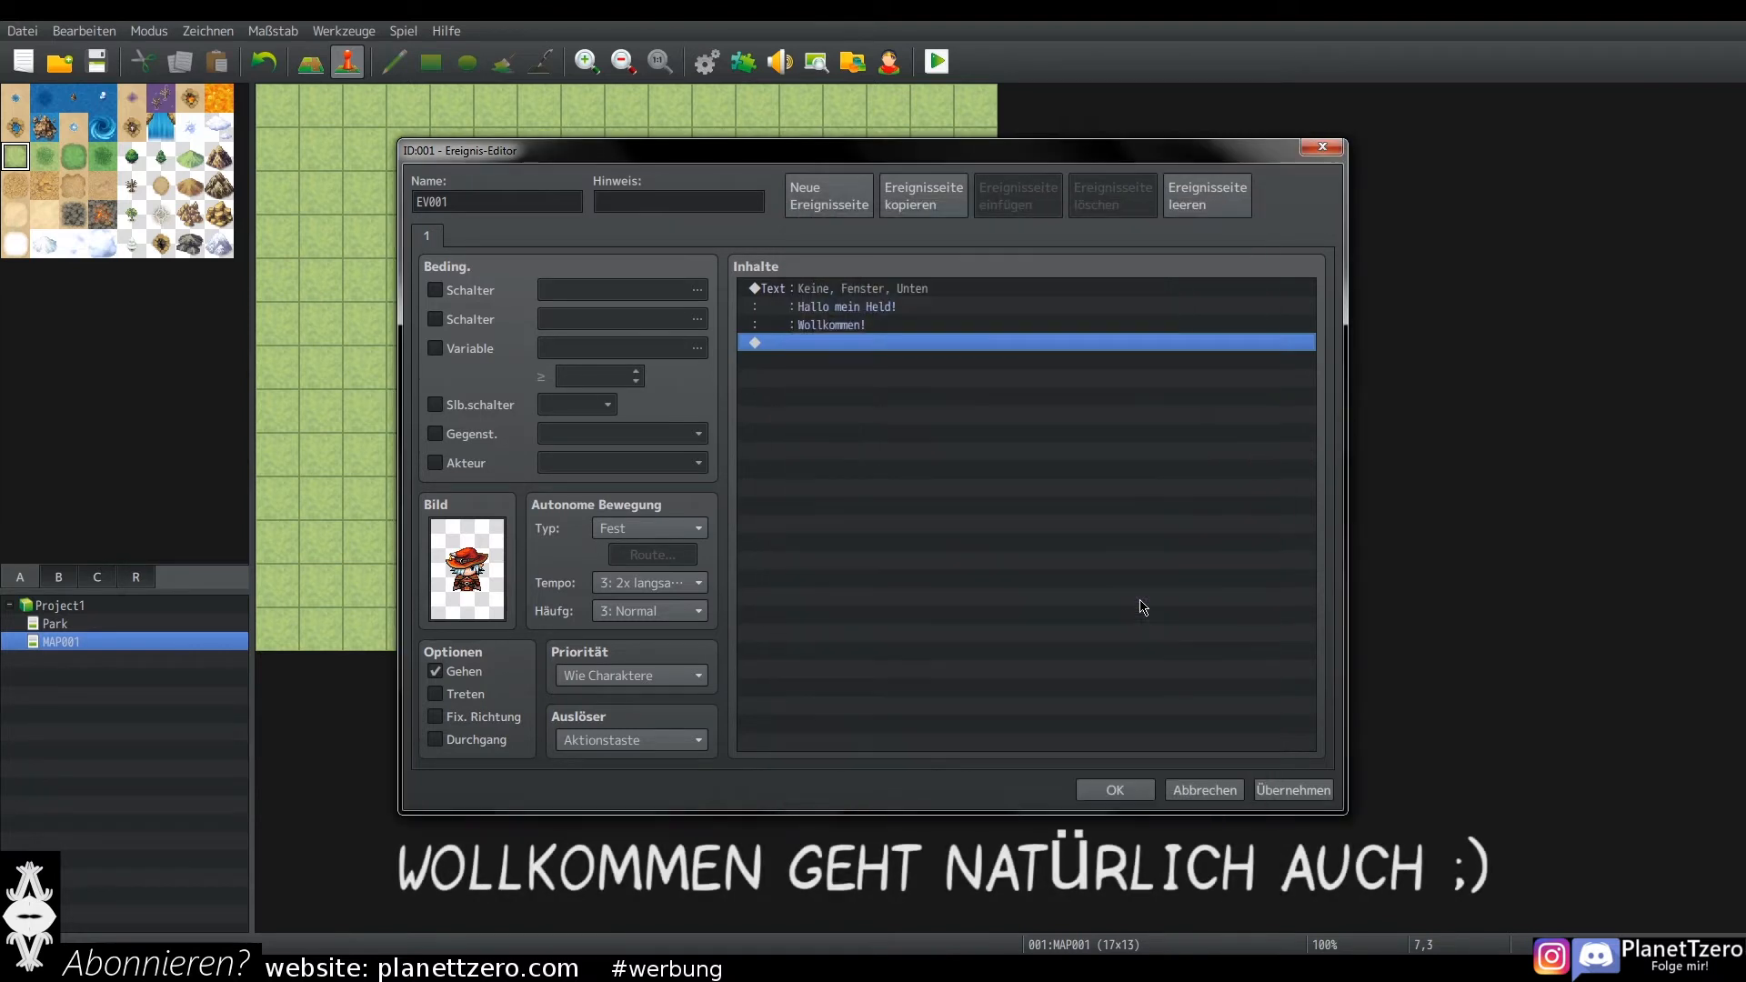
click(1301, 790)
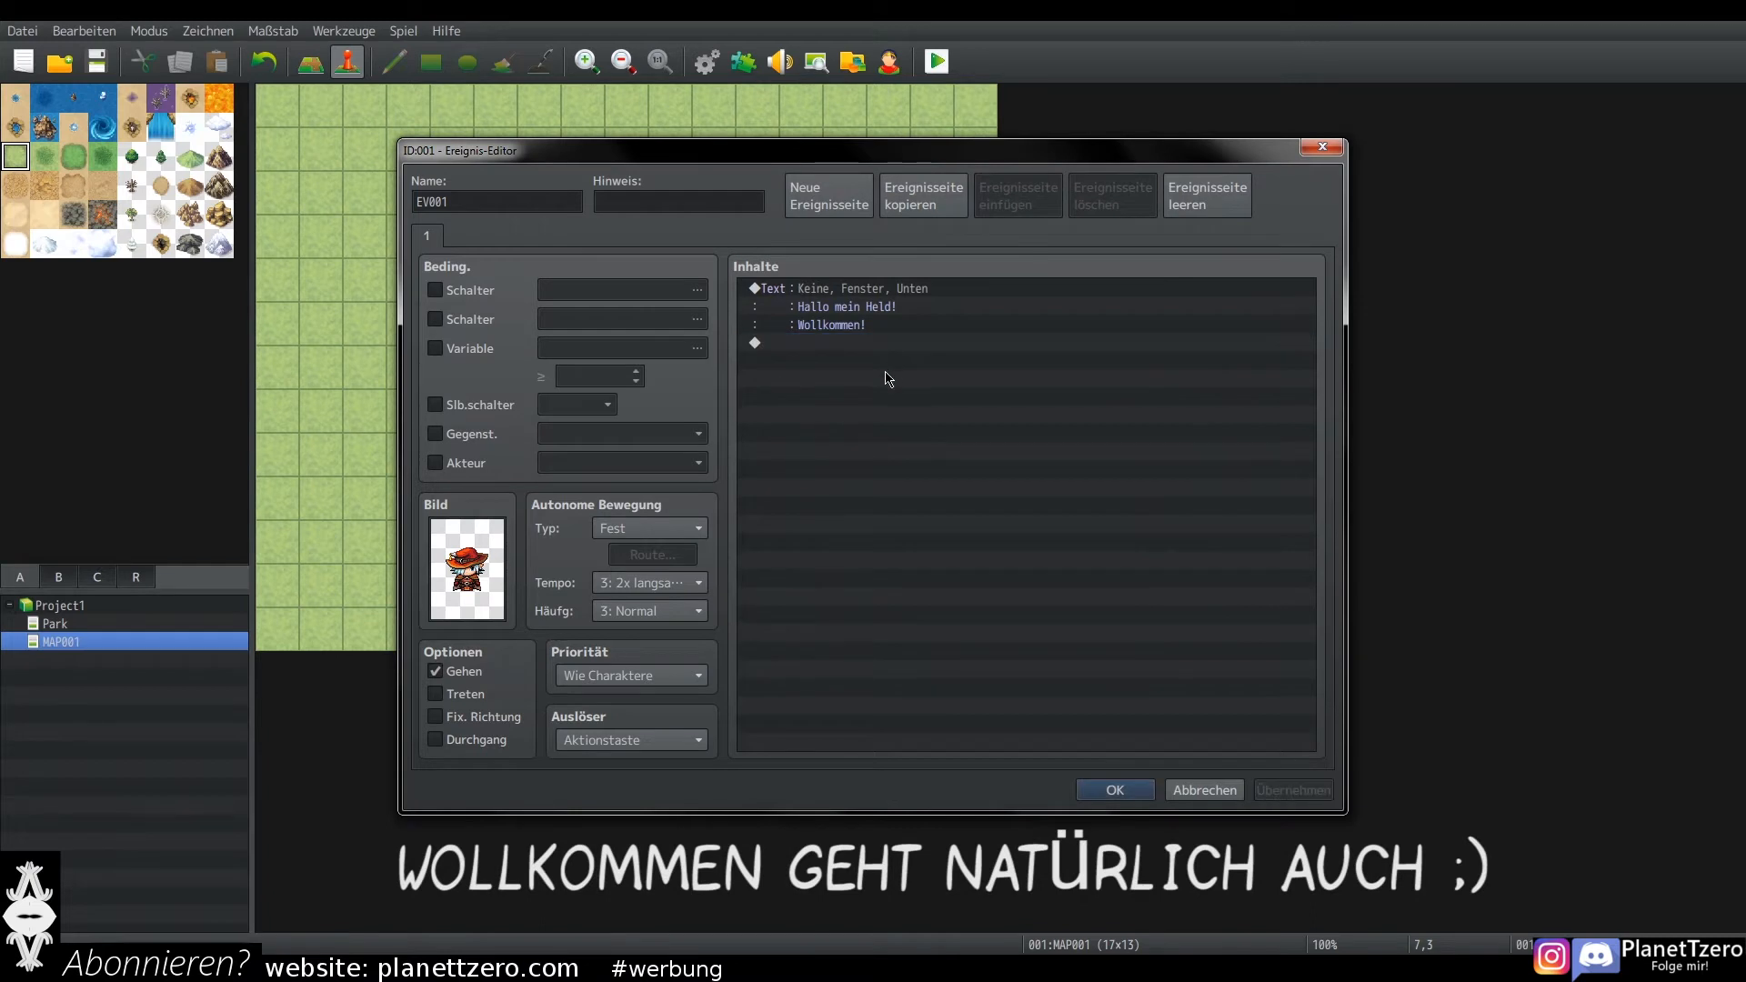
Step: Add a switch control command after the text that turns switch 0004, named "Held", to EIN
double_click(798, 377)
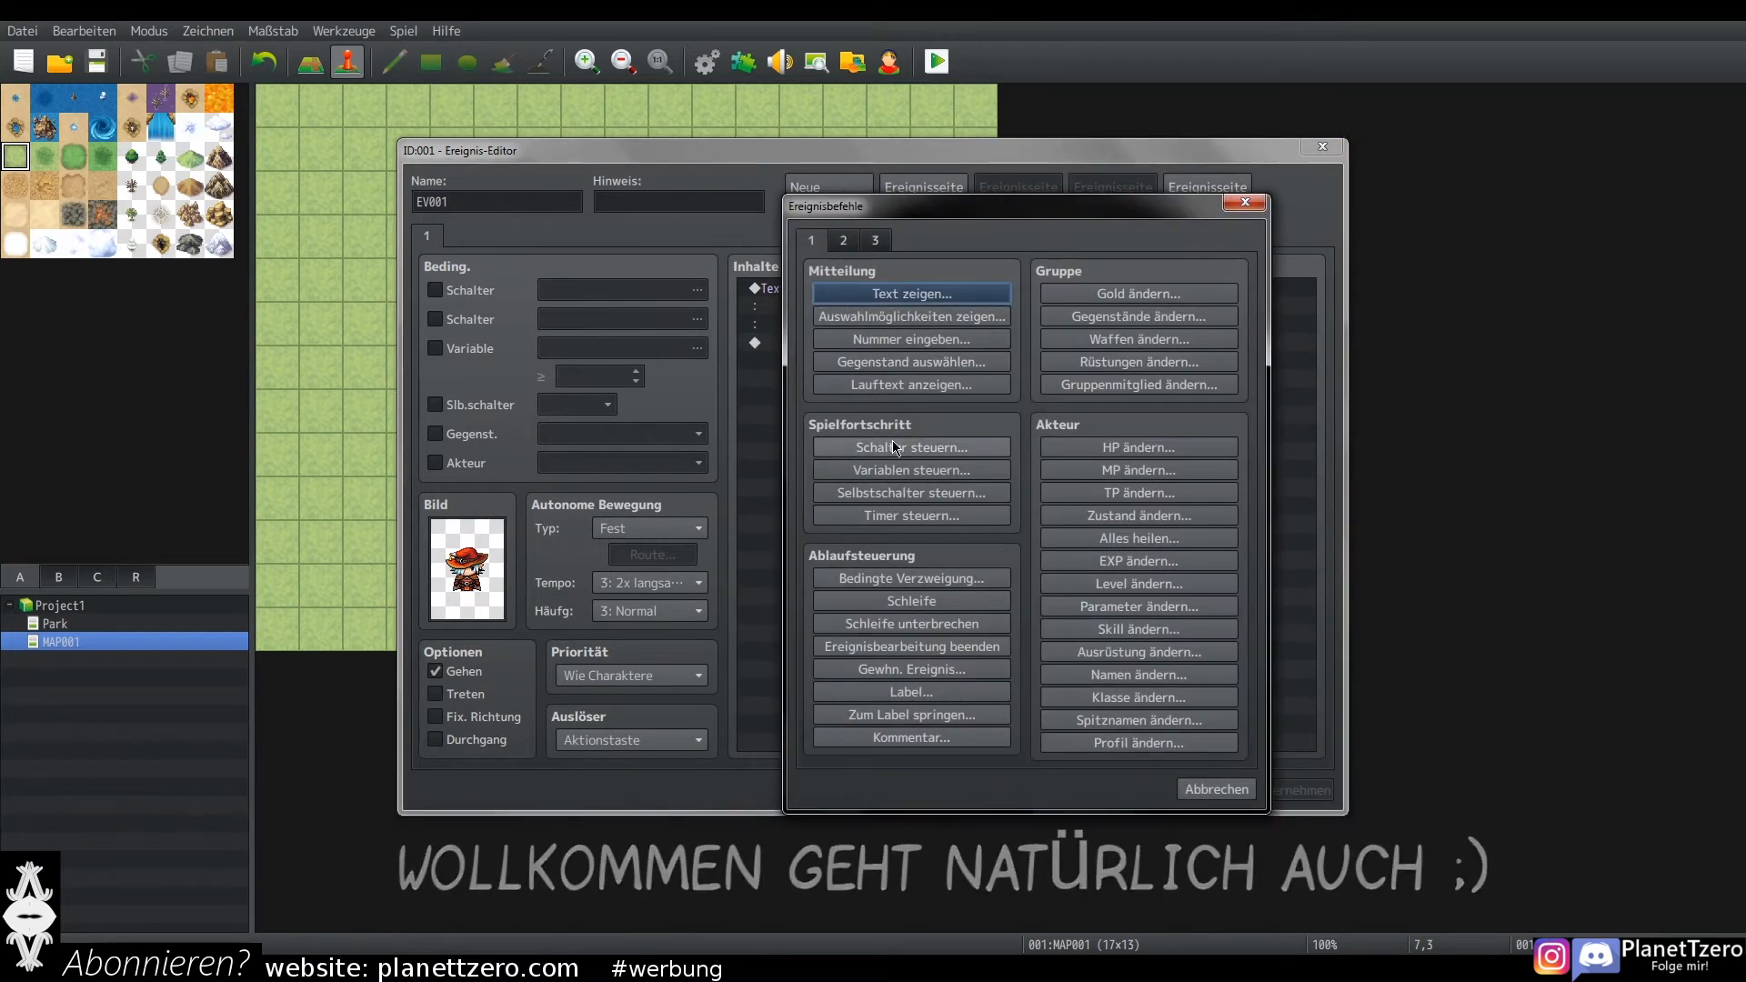
click(891, 444)
click(1073, 464)
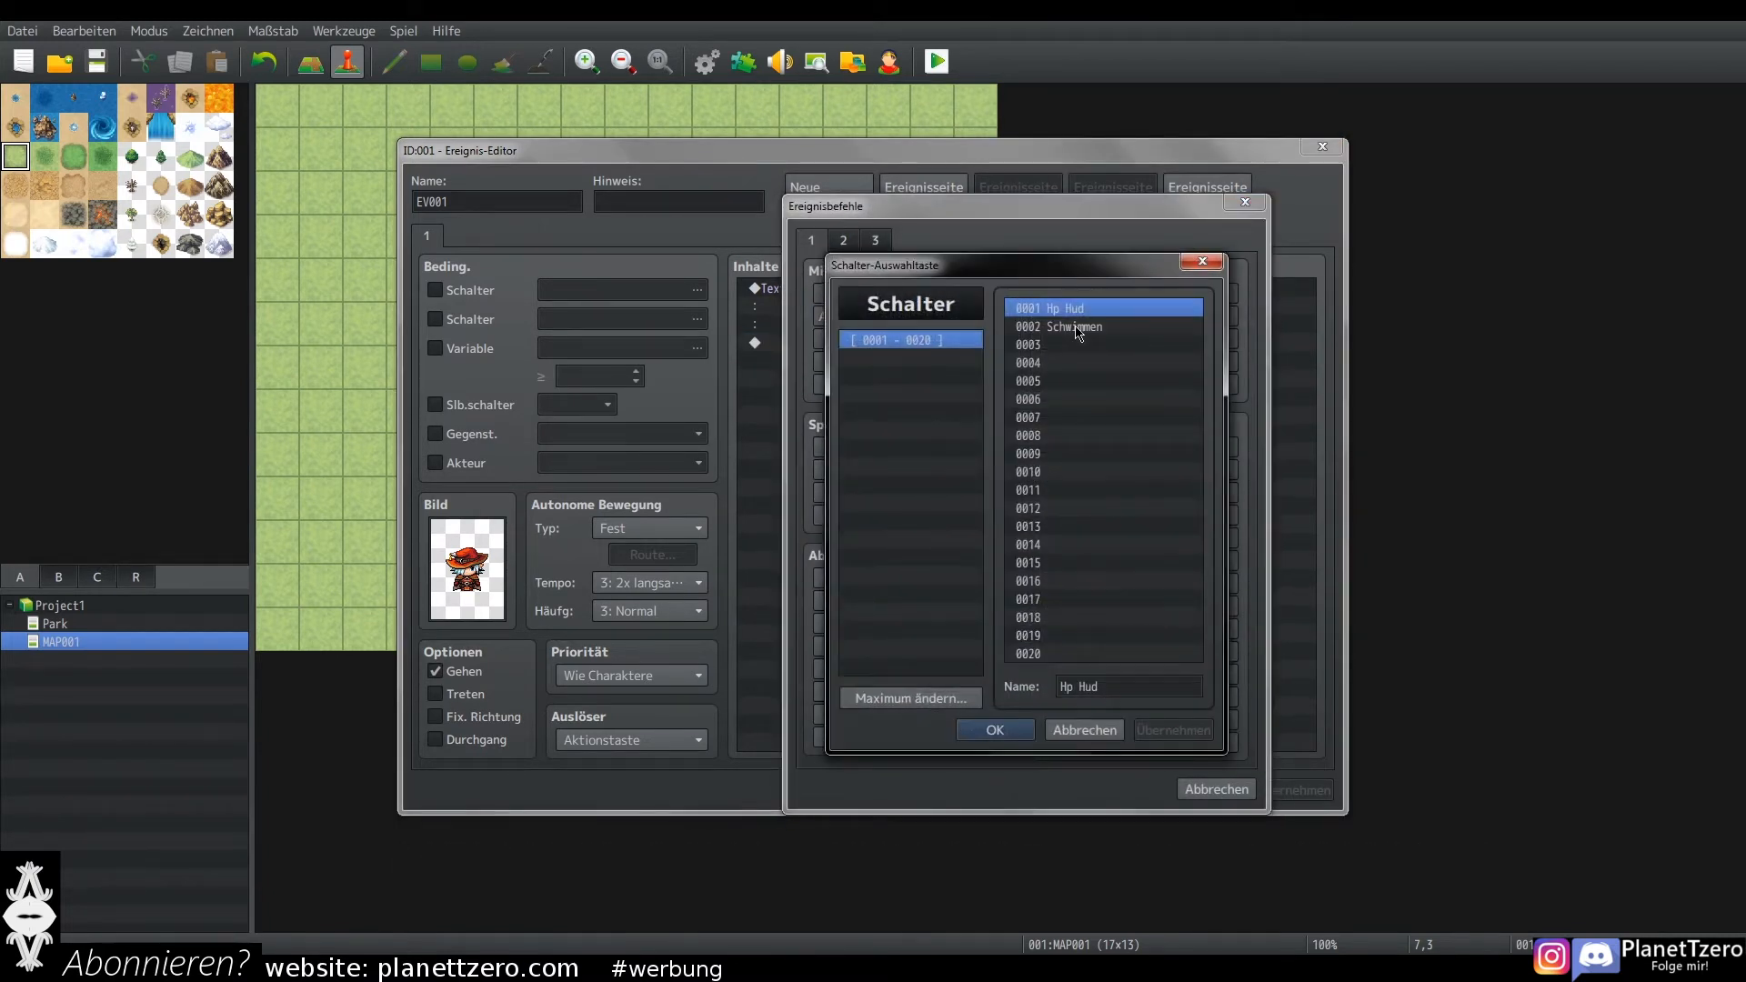
click(1059, 363)
click(1110, 684)
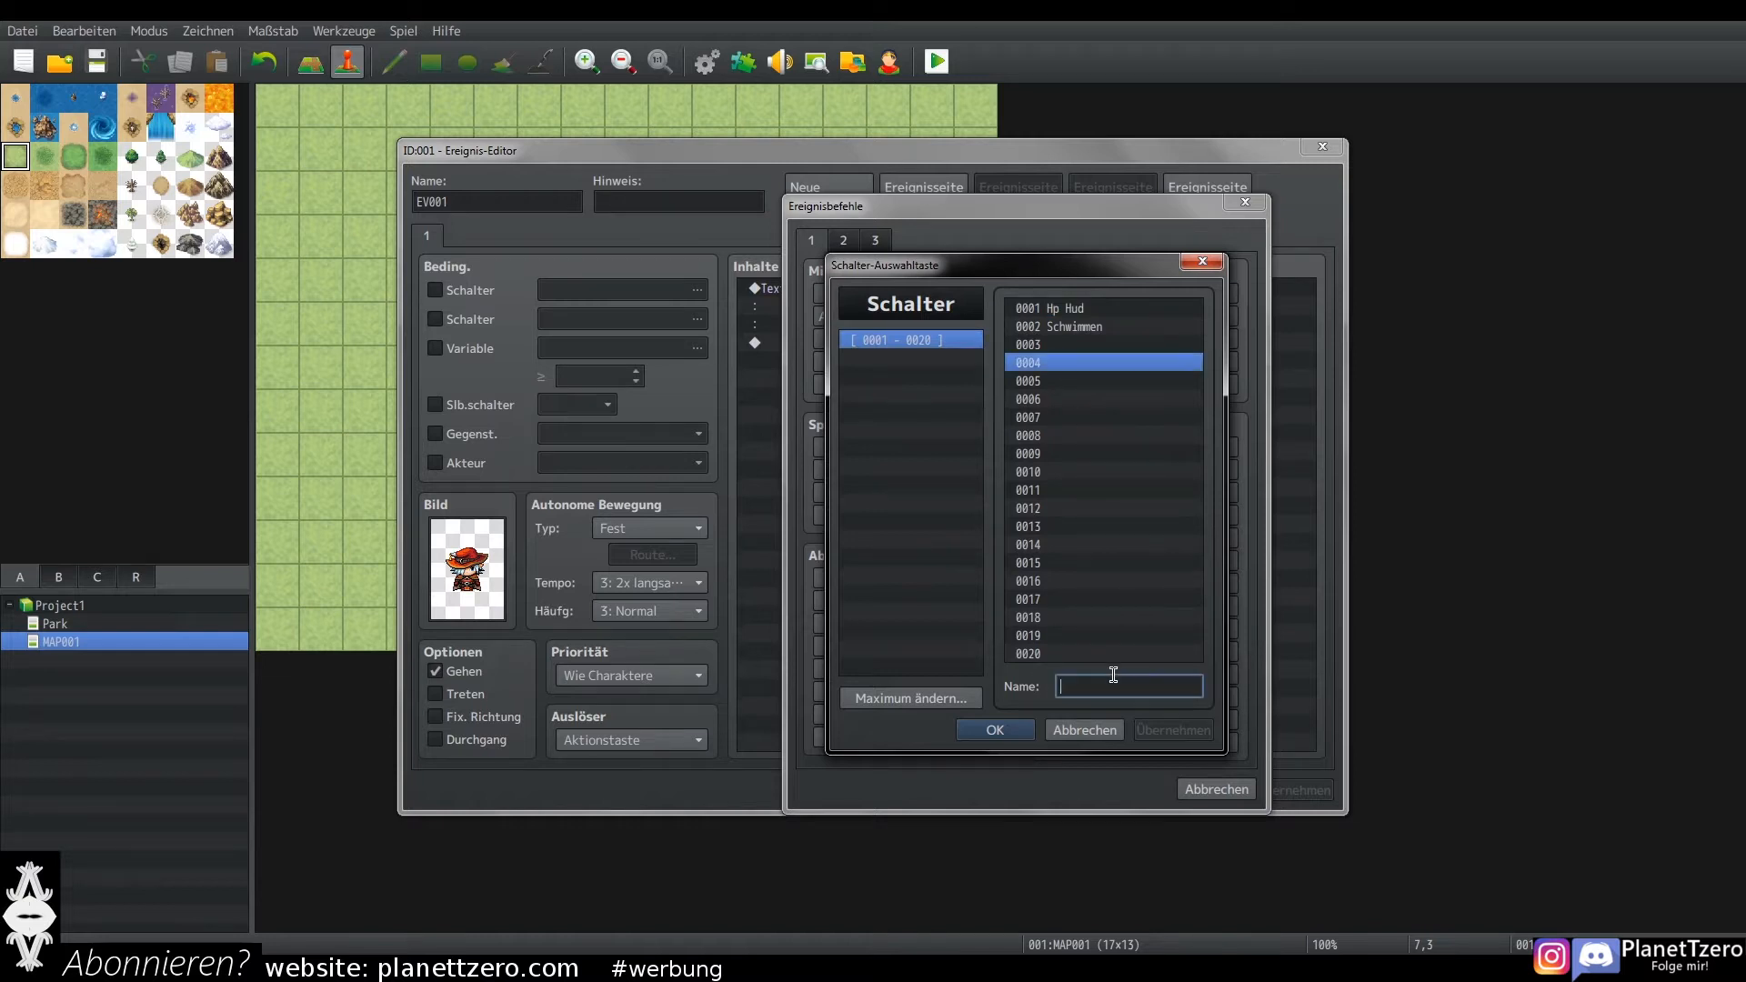
text(Held)
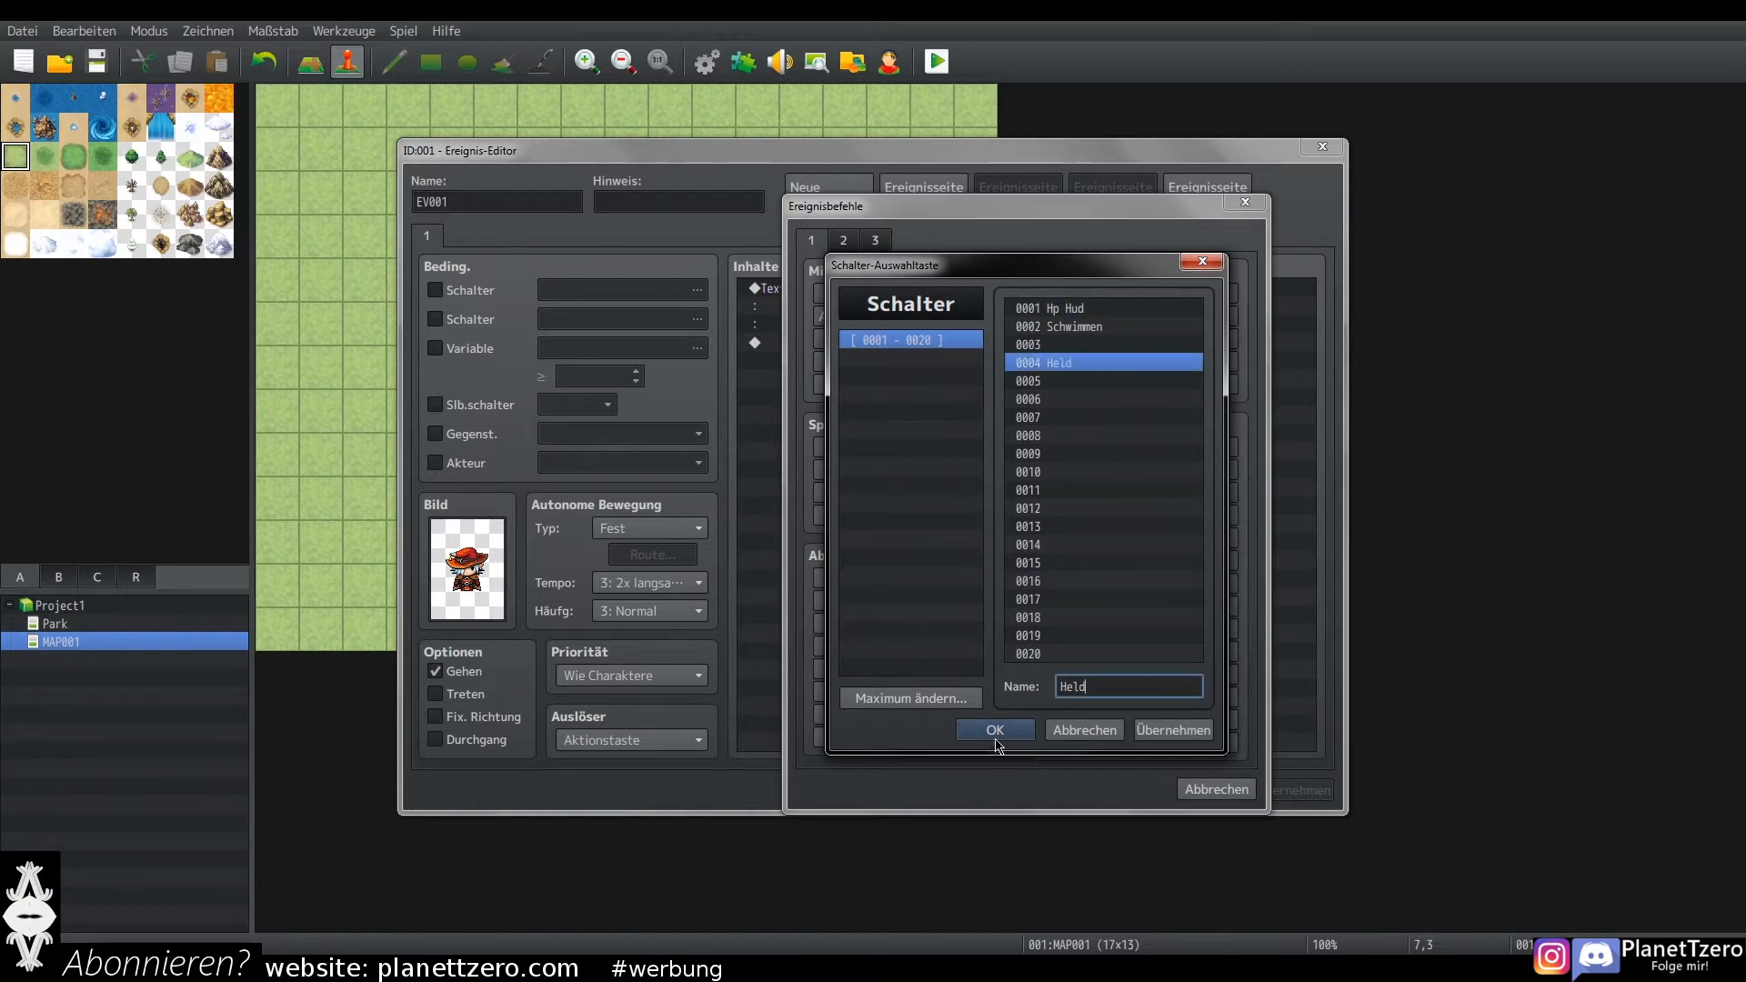
click(994, 730)
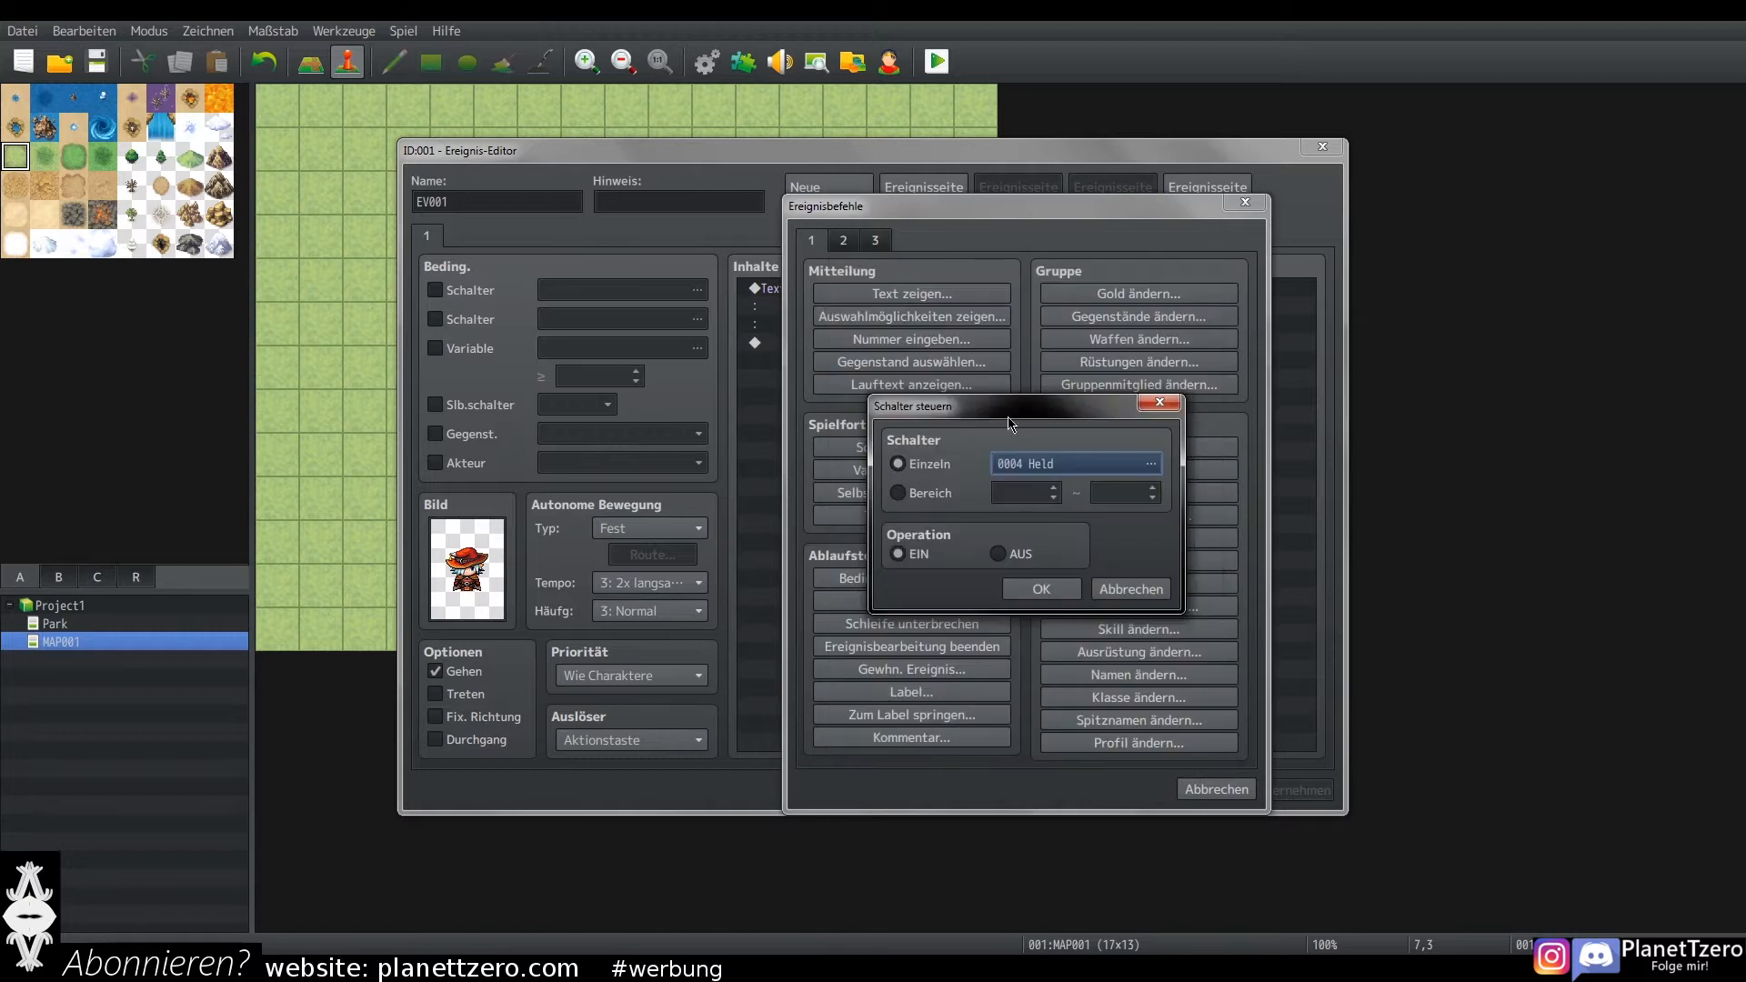
click(1045, 588)
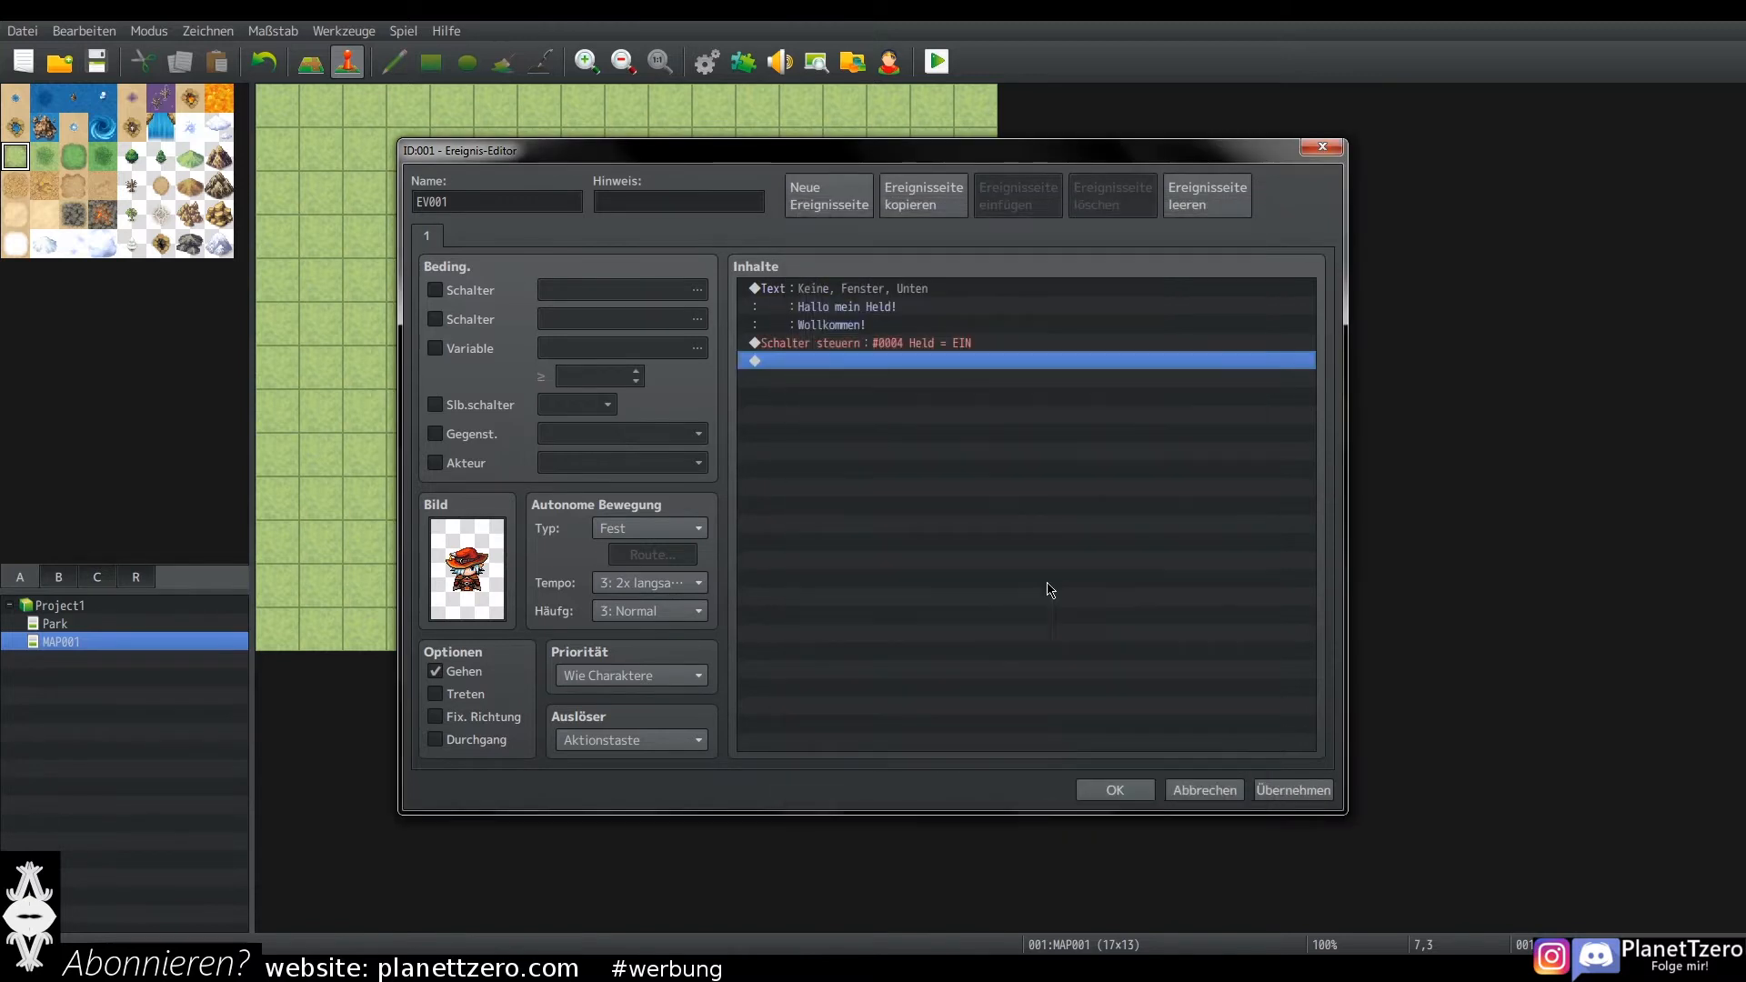
Step: Duplicate the event page as page 2 and delete the switch control command from the copy
click(916, 200)
click(1009, 196)
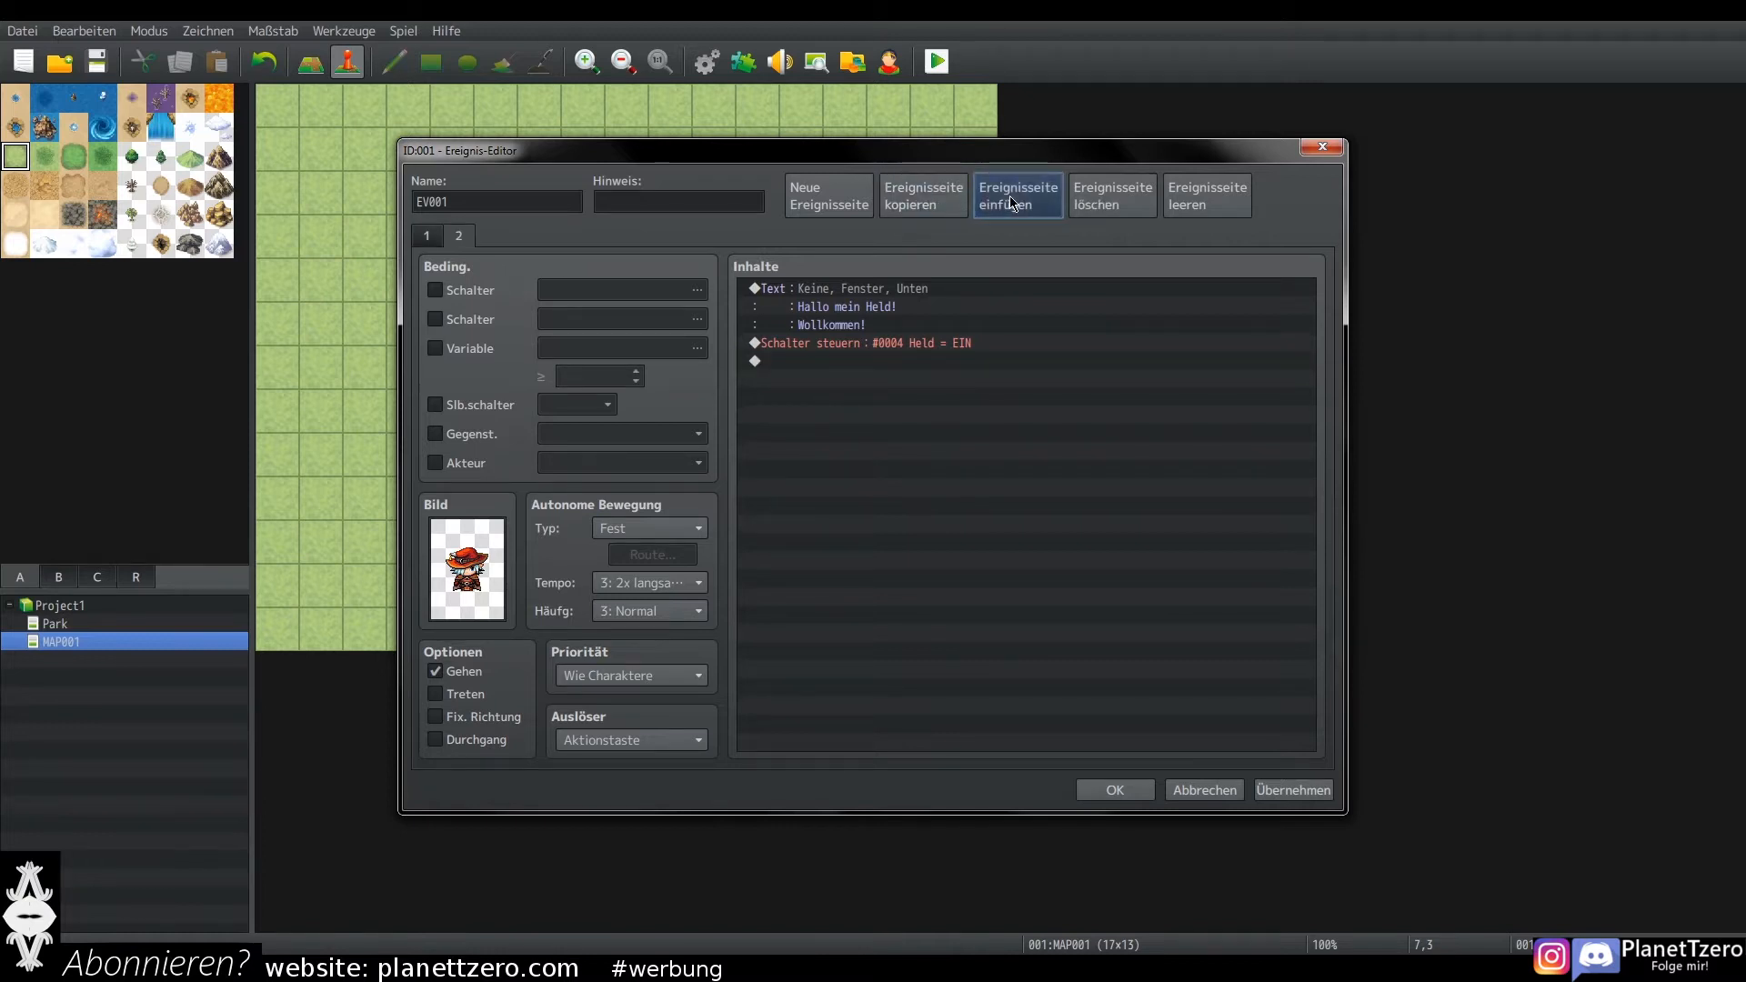
click(437, 239)
click(460, 238)
click(887, 345)
key(Delete)
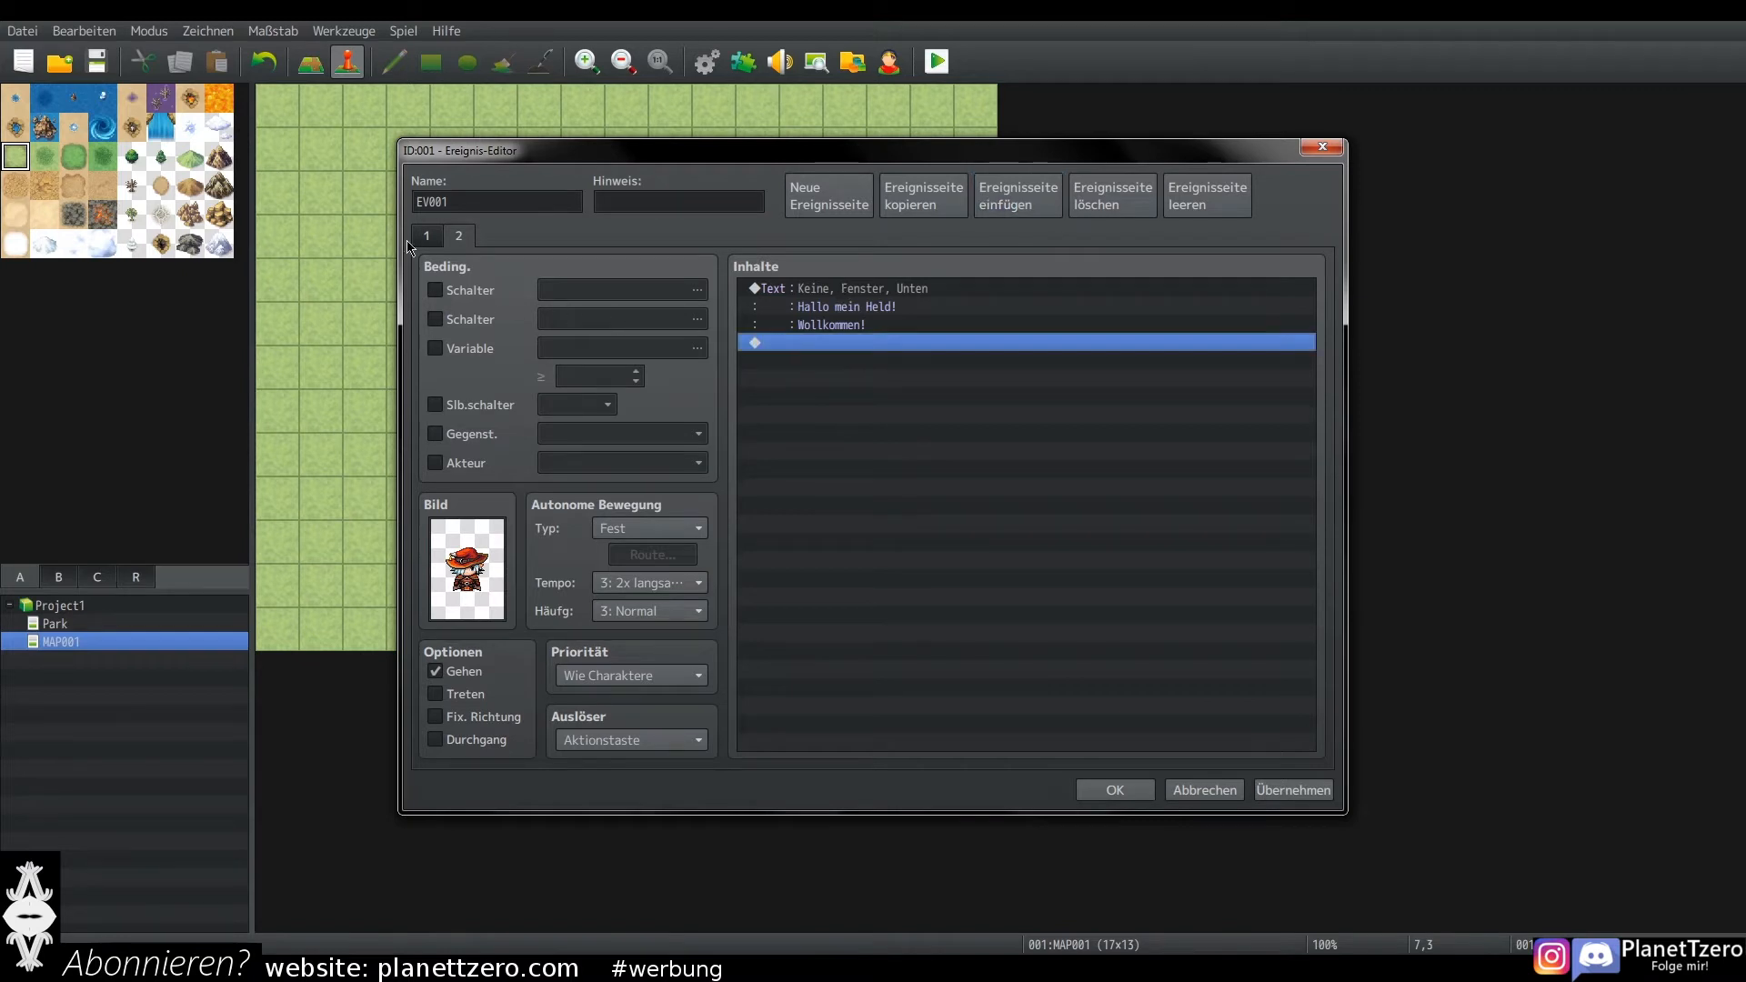
Step: Enable the first switch condition on page 2 and set it to switch 0004 Held
click(473, 290)
click(696, 289)
click(954, 332)
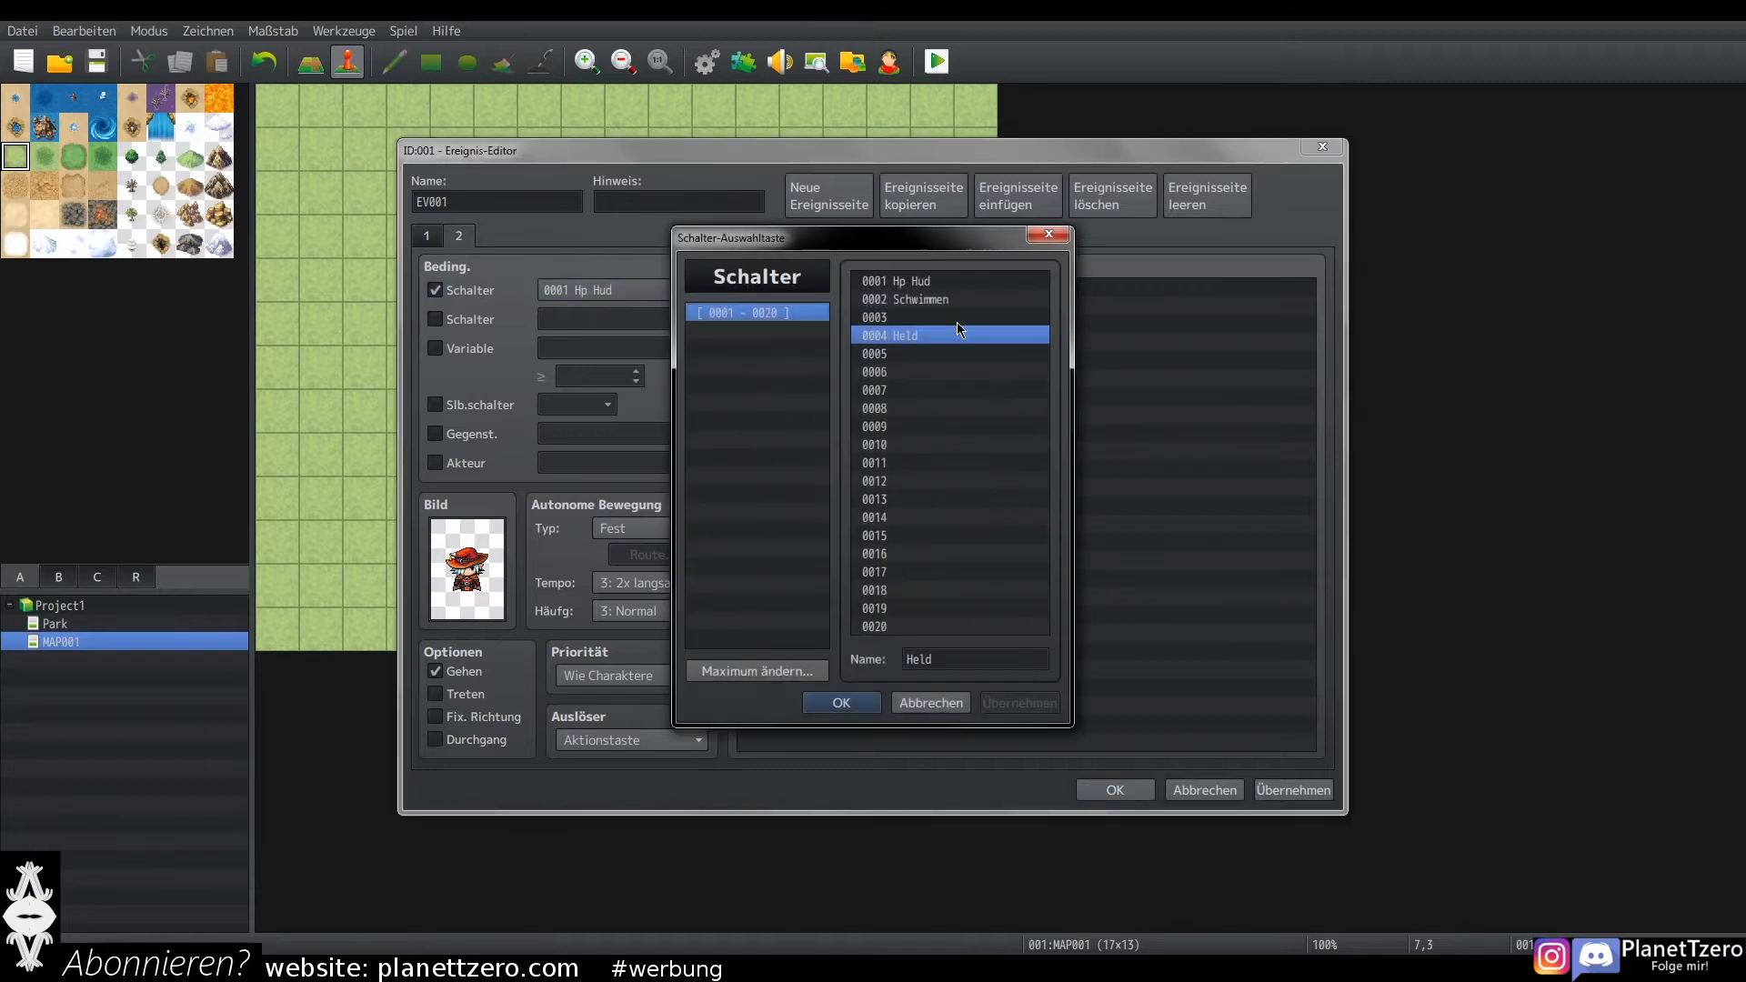
double_click(956, 334)
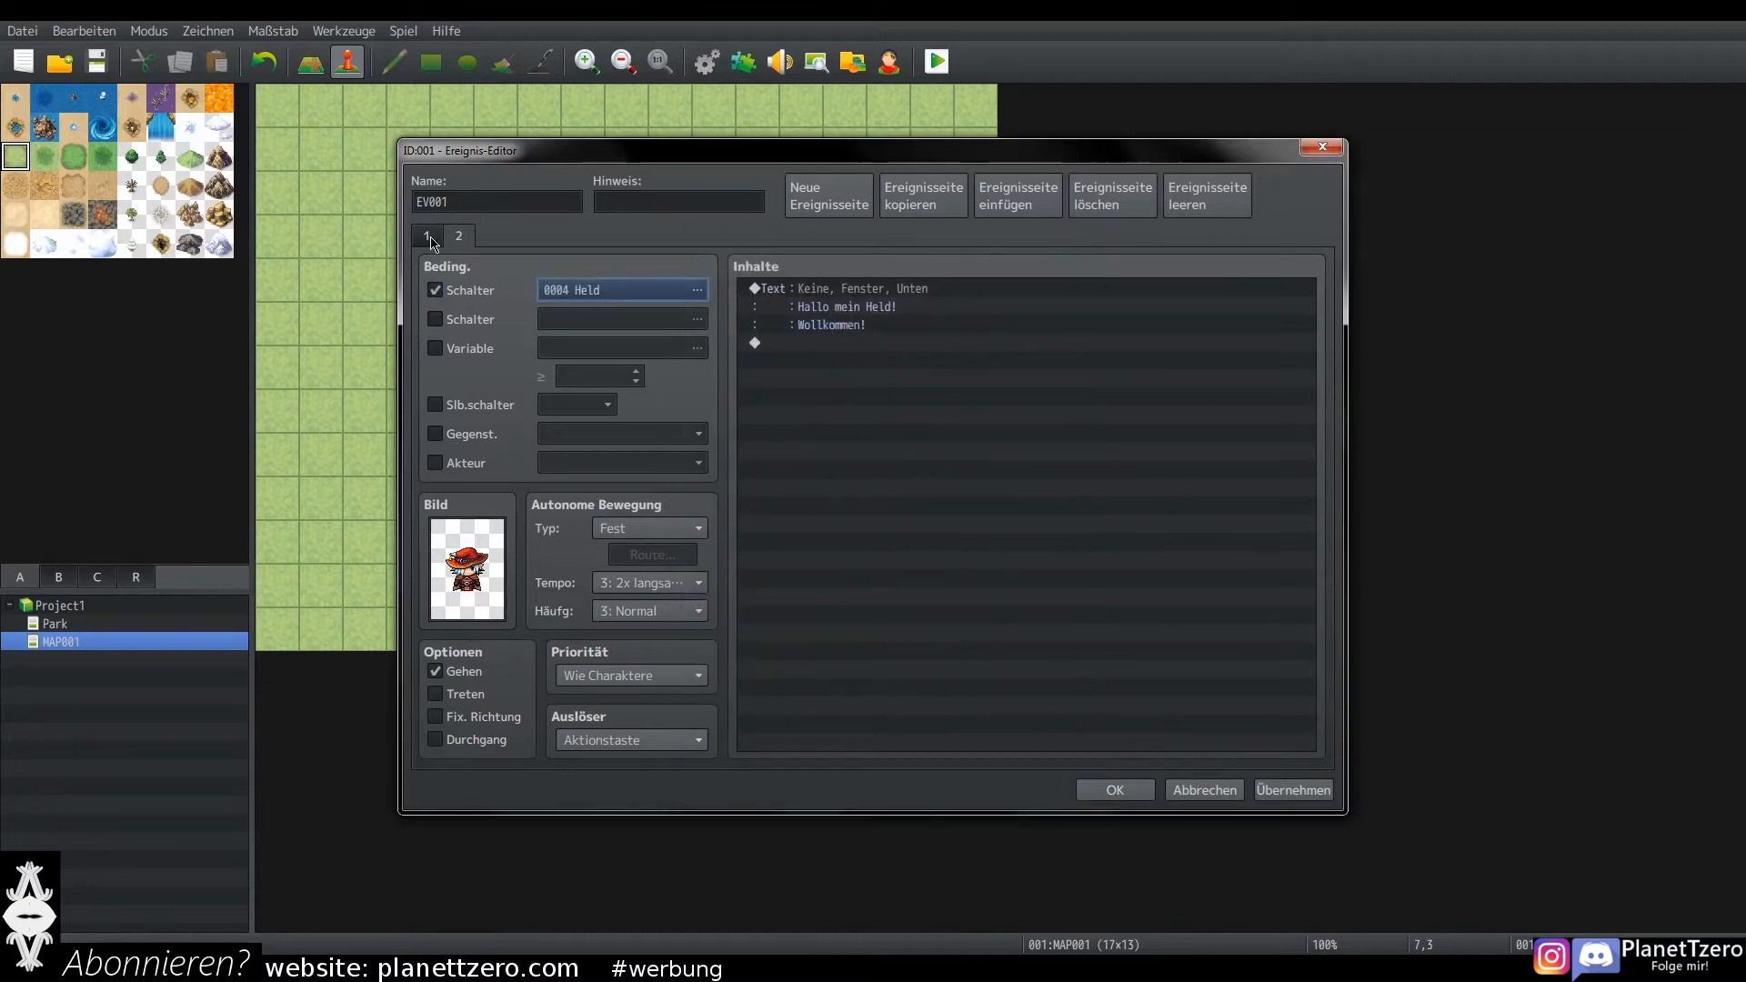
Step: Replace the message on page 2 with "Wir haben schon geredet!" and save the event
double_click(887, 291)
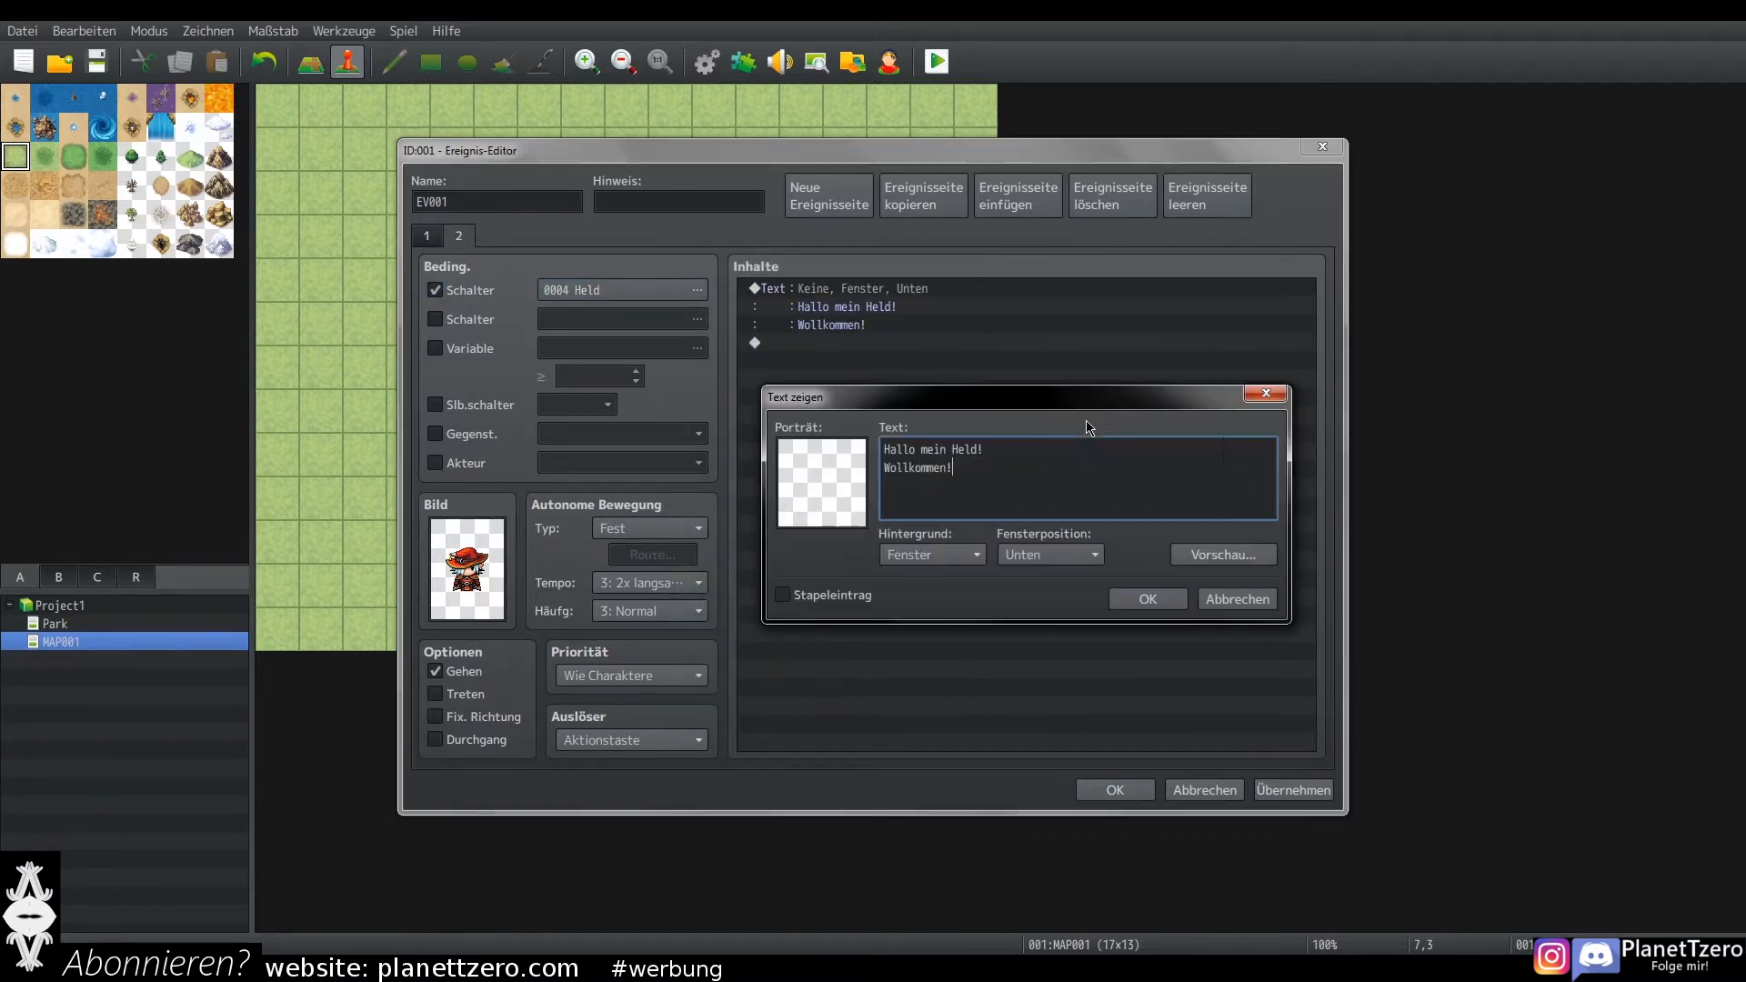
drag(997, 471, 799, 449)
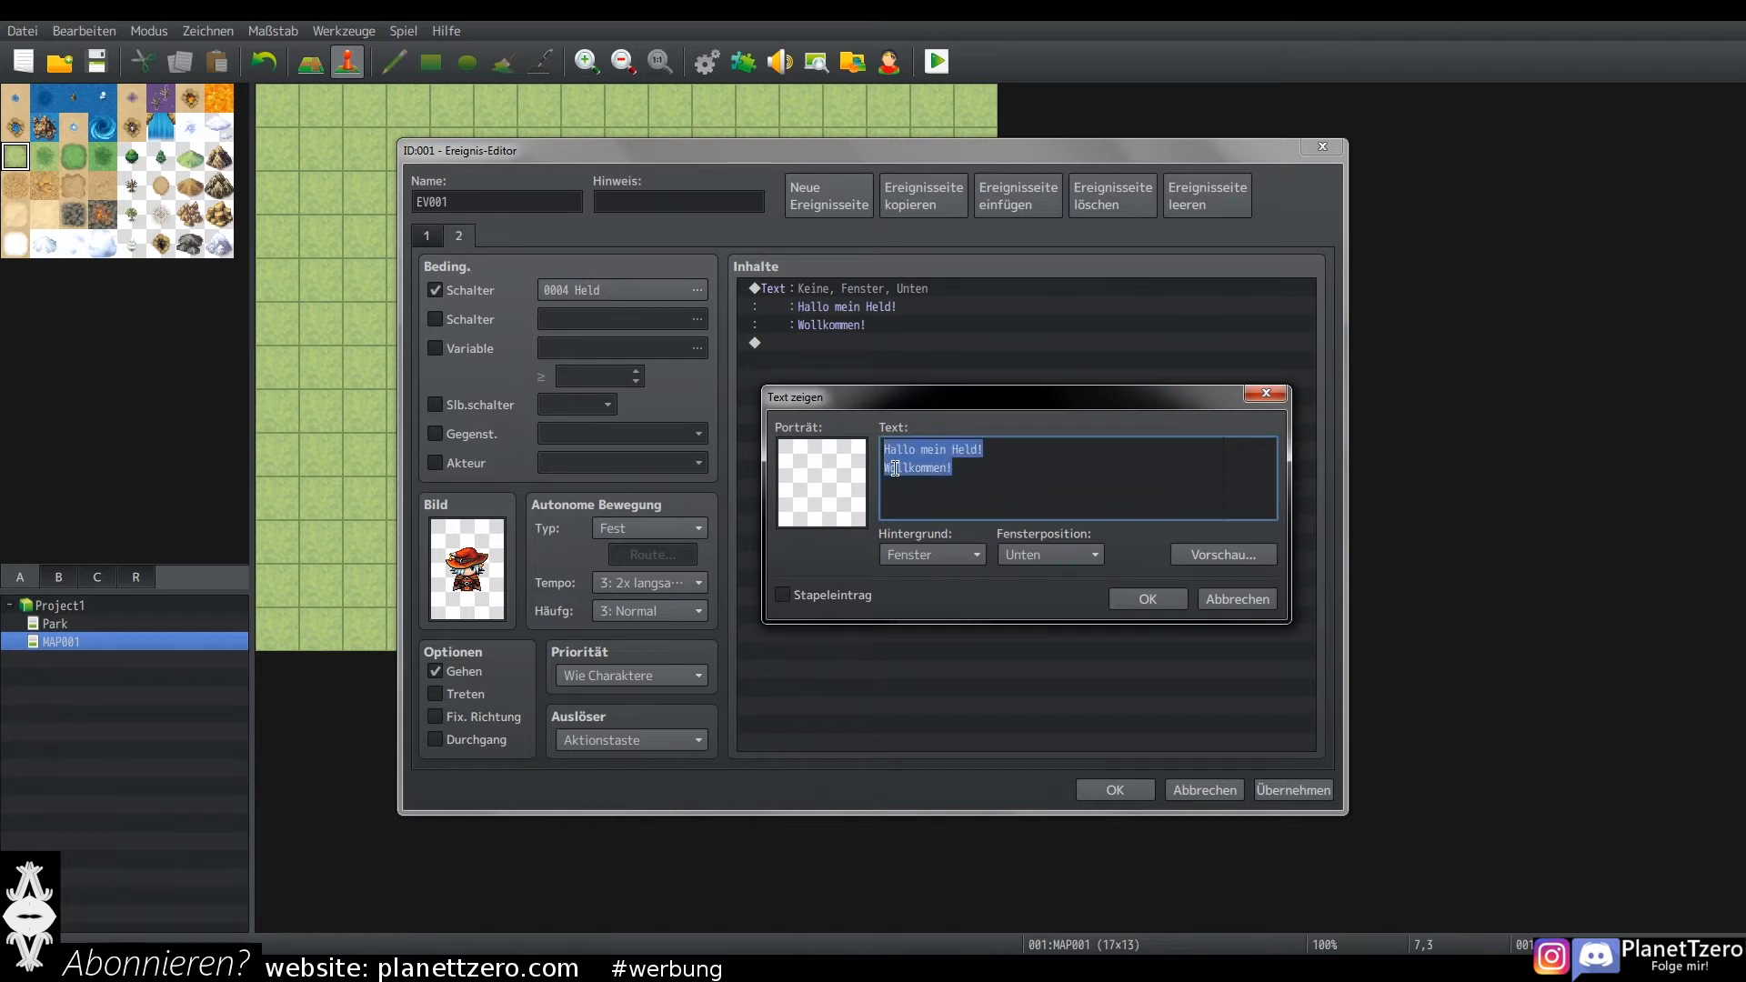
text(Wir haben sc)
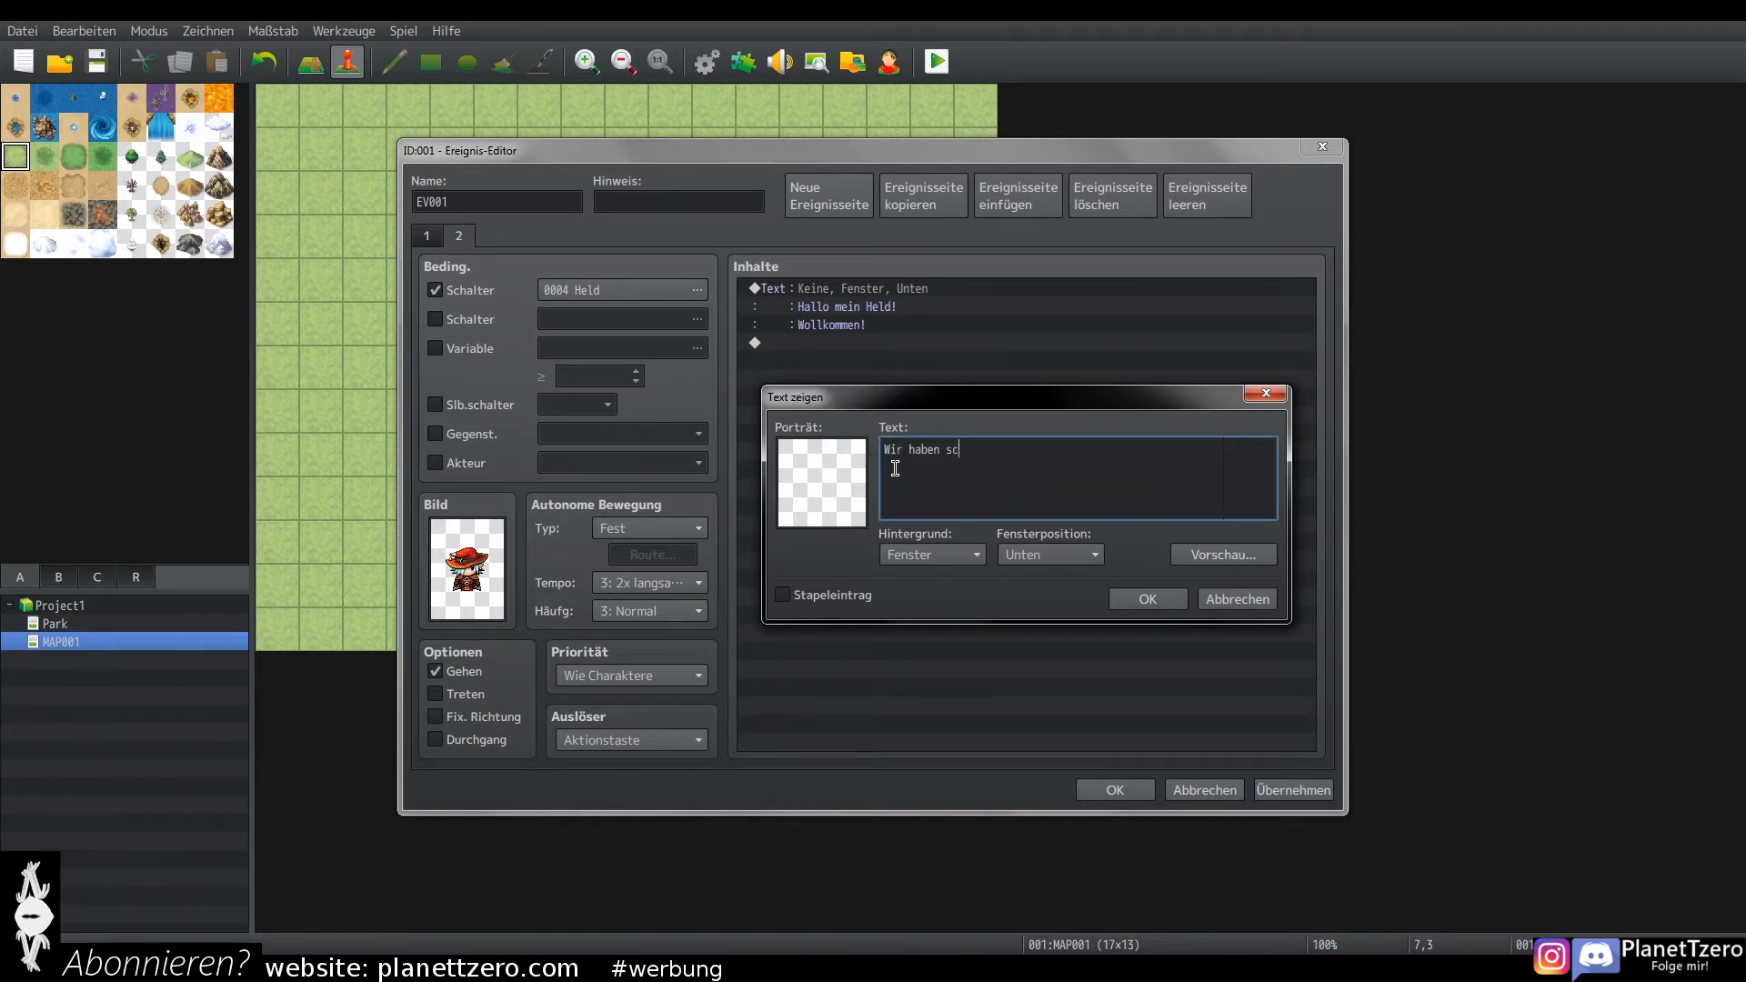
text(hon geredet!)
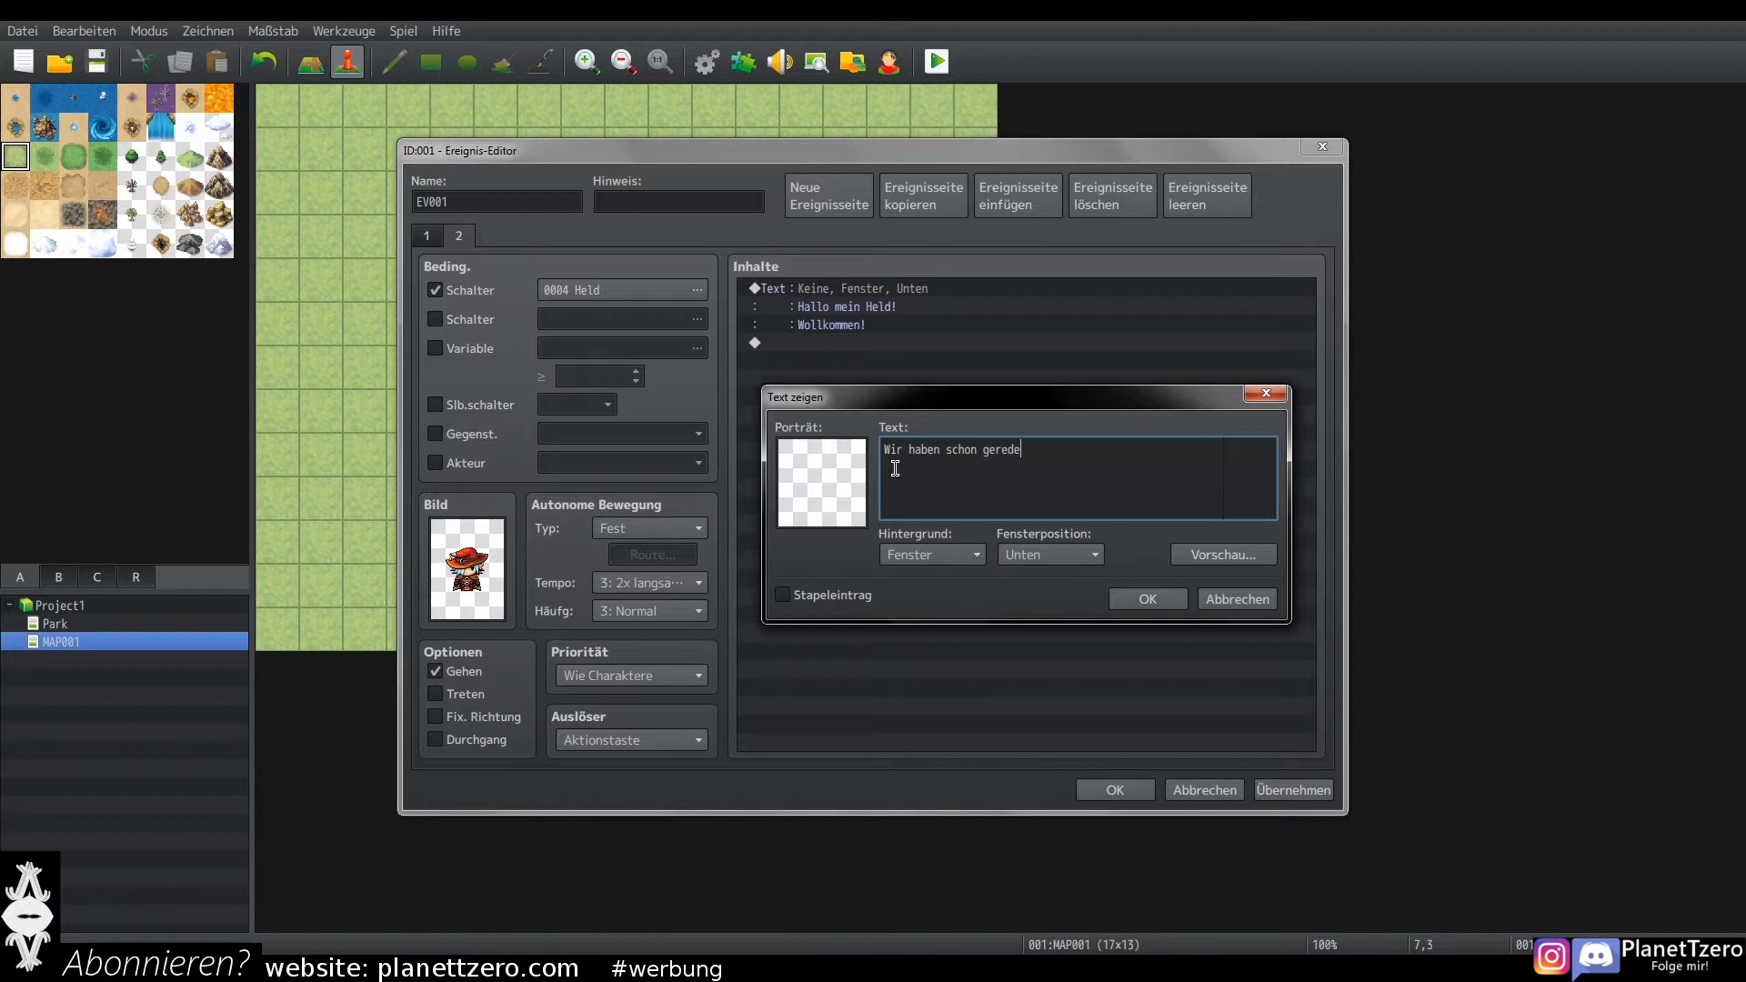
click(1148, 599)
click(1293, 791)
click(1113, 791)
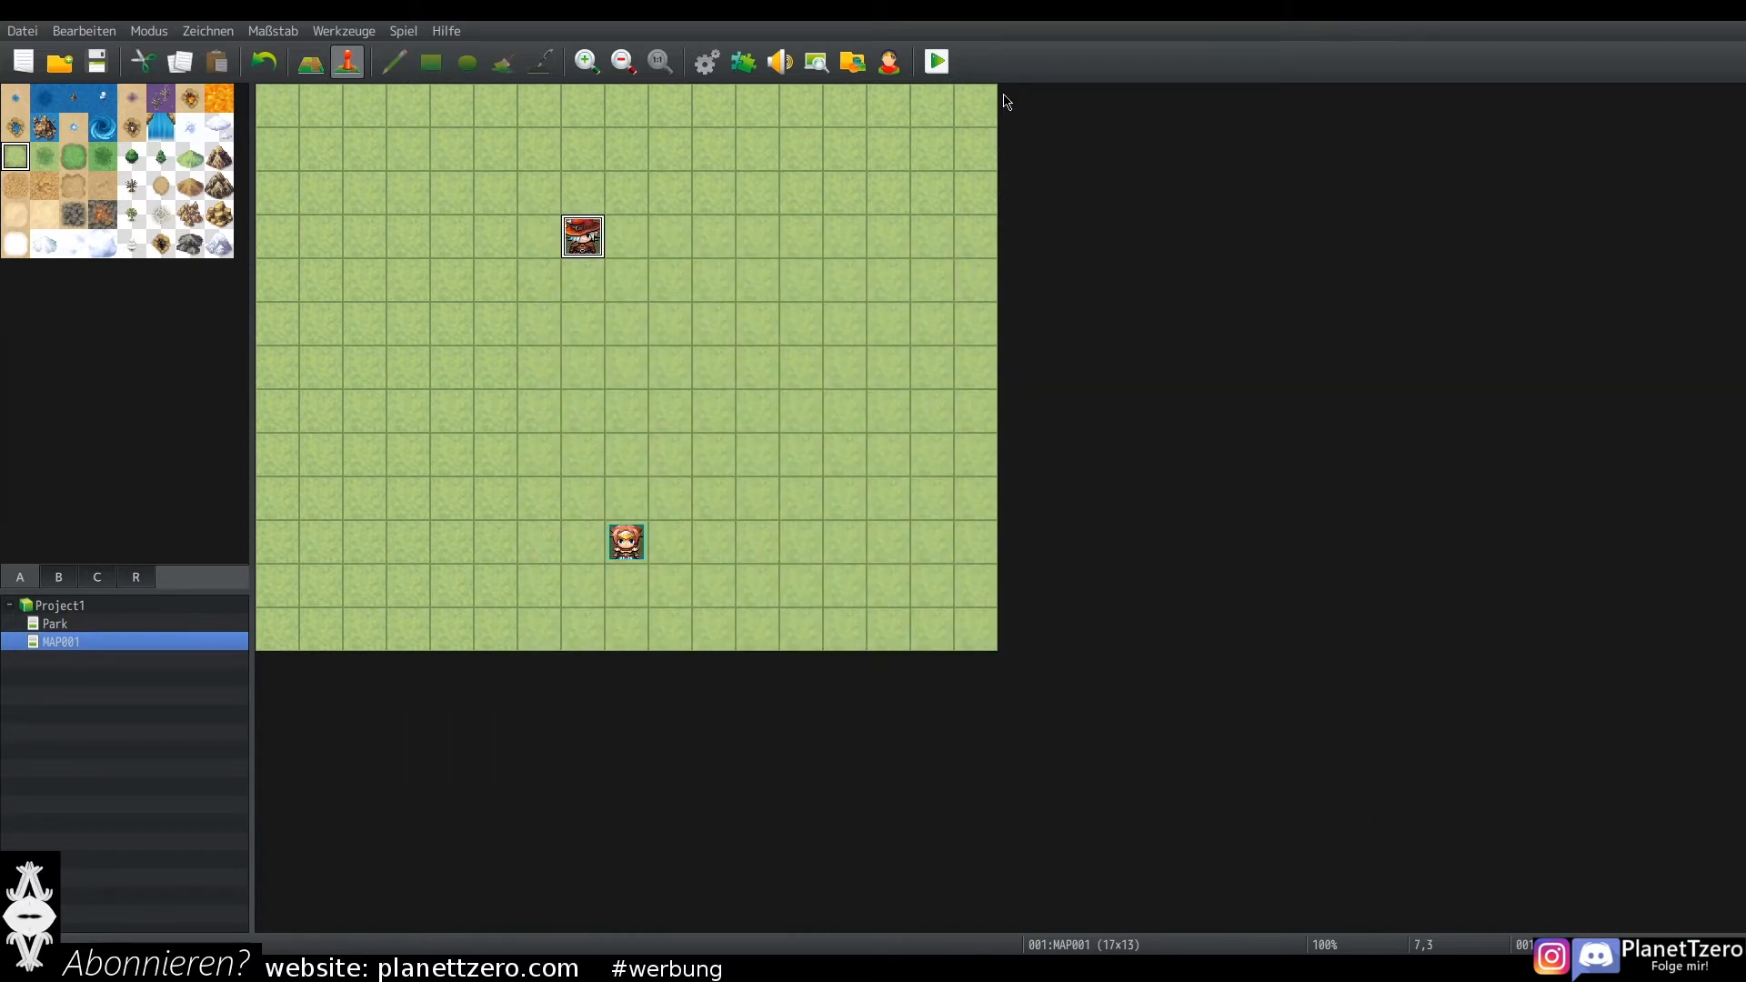
Step: Start a playtest and walk the hero up to the tile directly below the red-hatted character
click(934, 62)
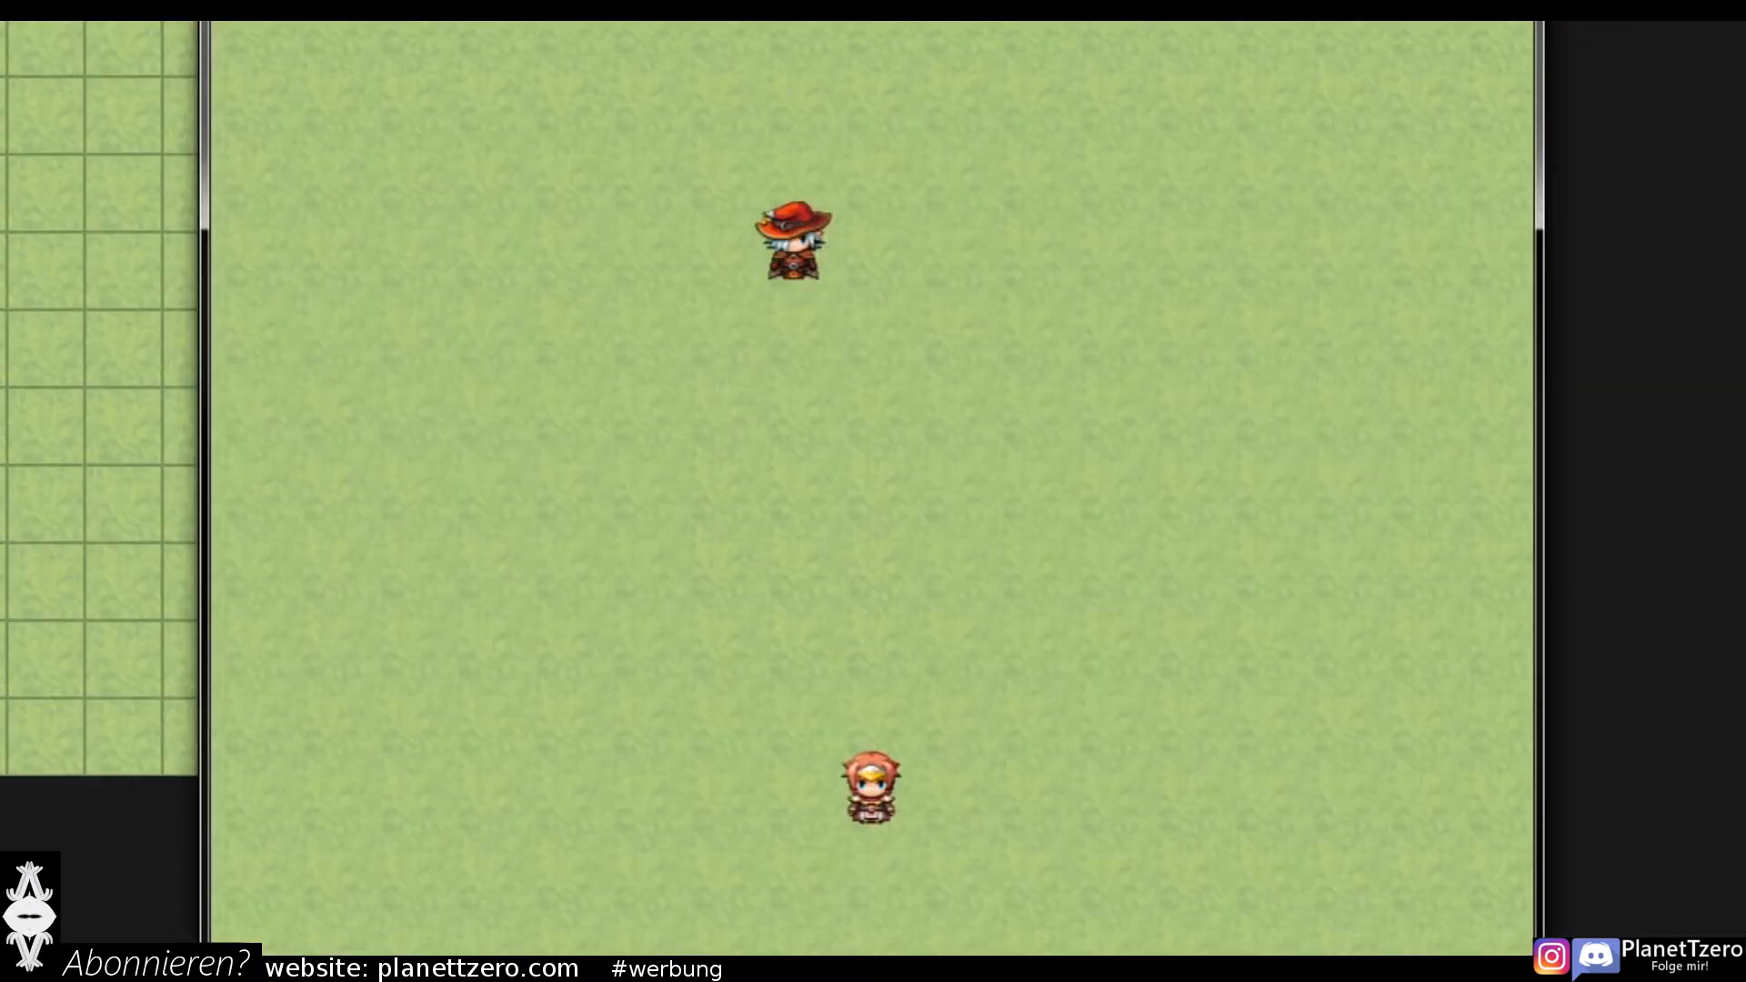
key(Up)
key(Up)
key(Up)
key(Up)
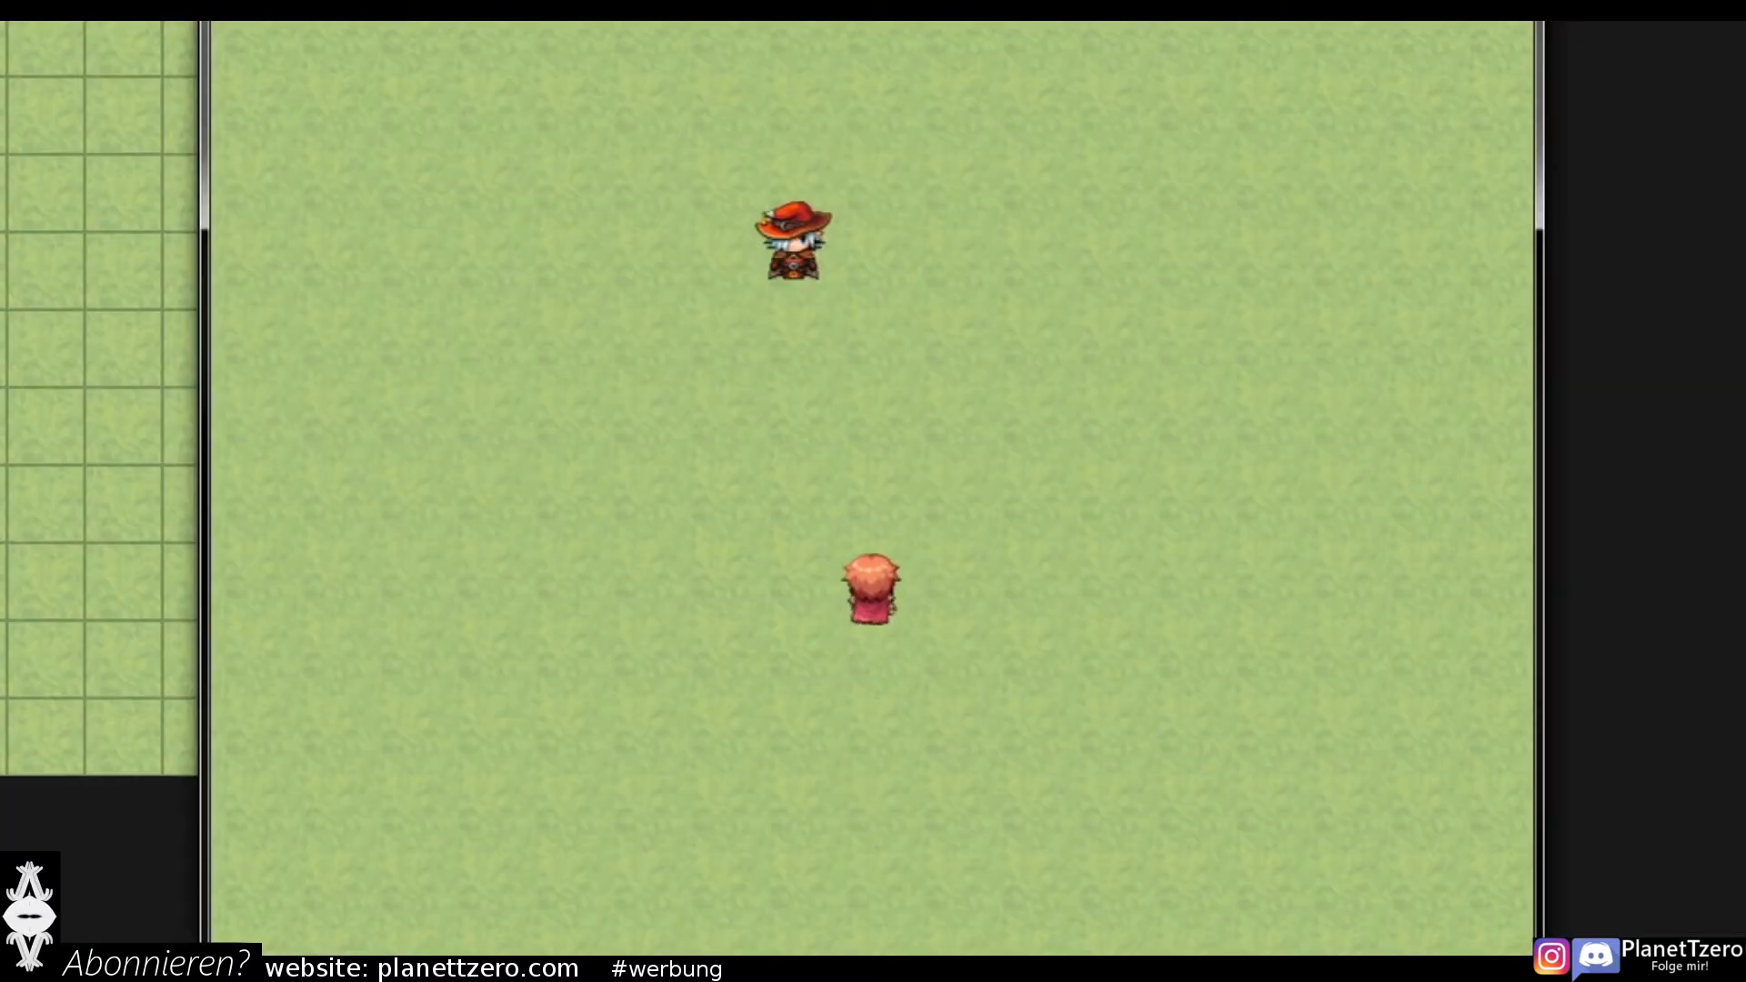
key(Up)
key(Left)
key(Up)
Step: Talk to the red-hatted character twice to check the dialogue before and after the switch changes
key(Return)
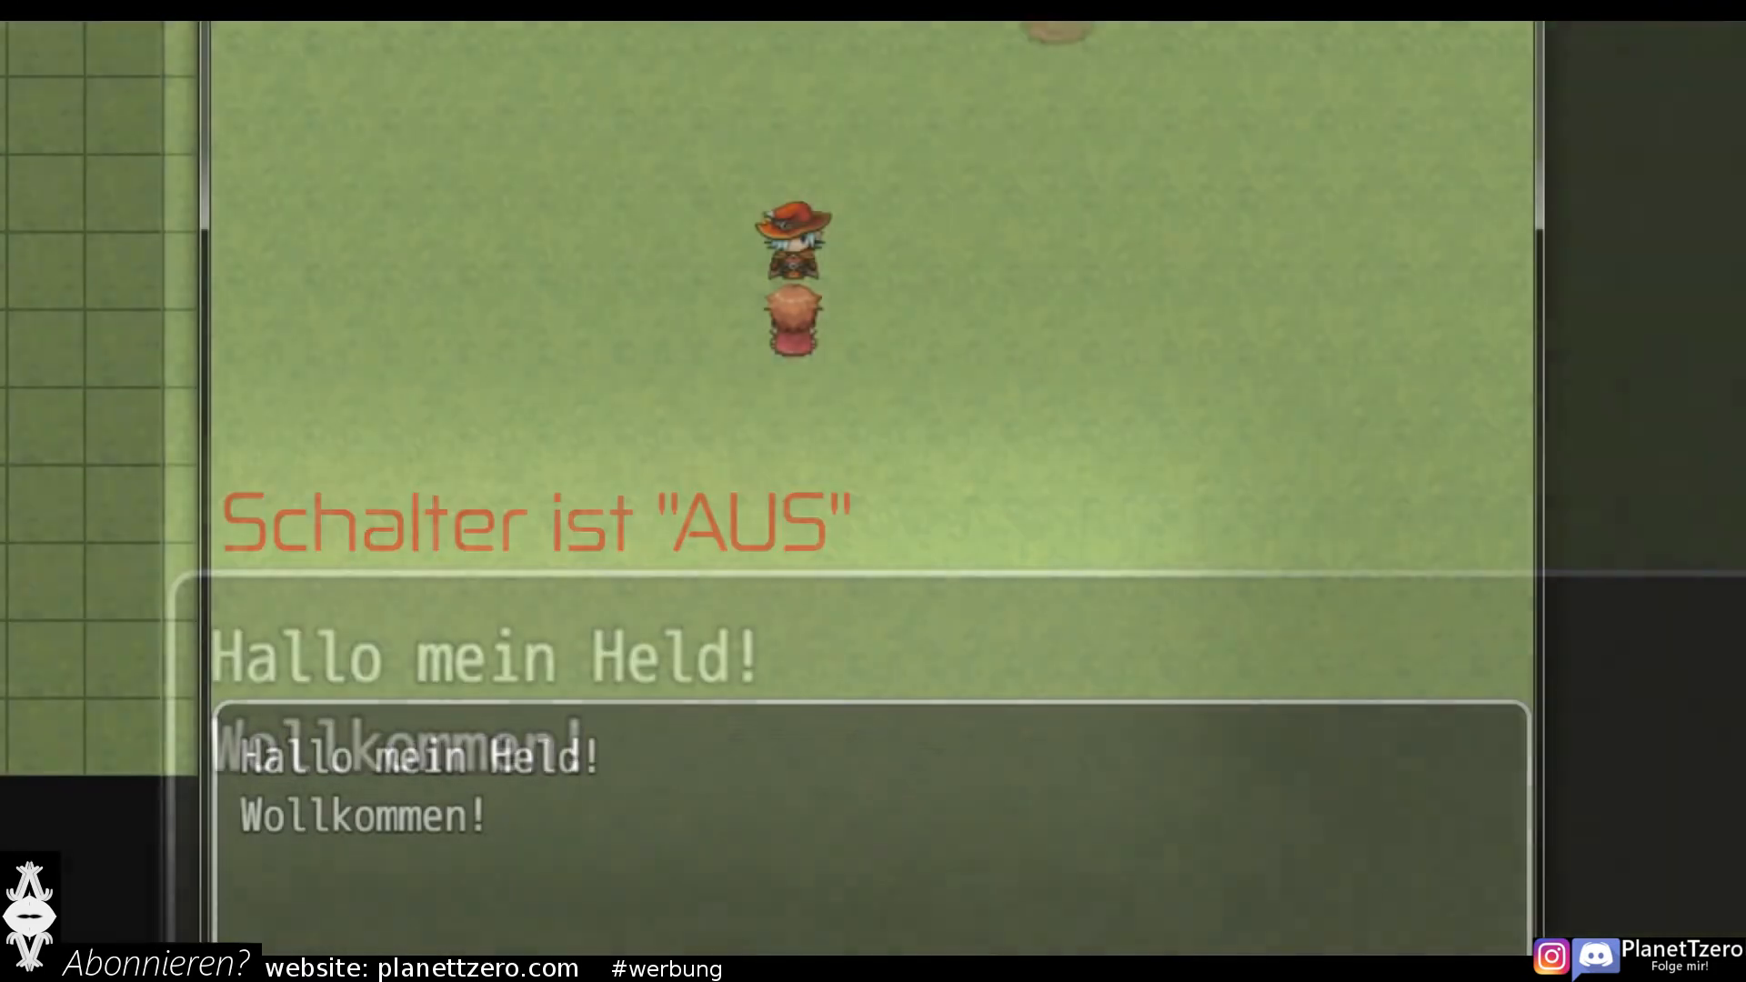
key(Return)
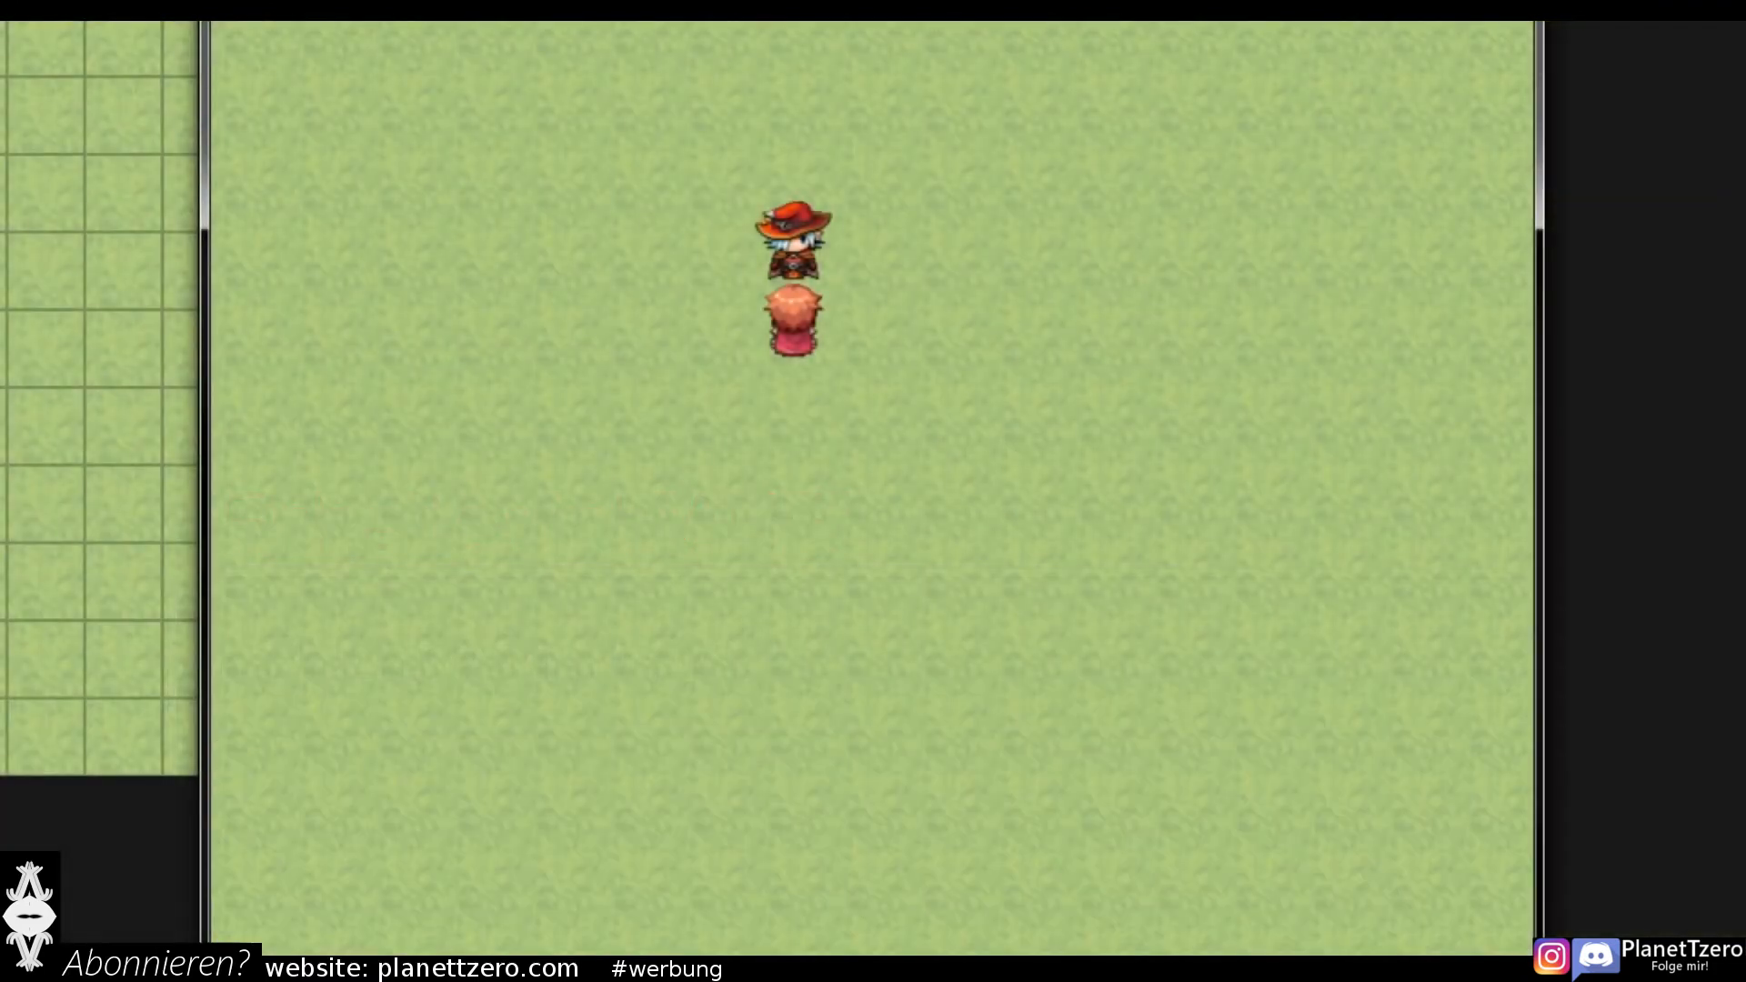
key(Return)
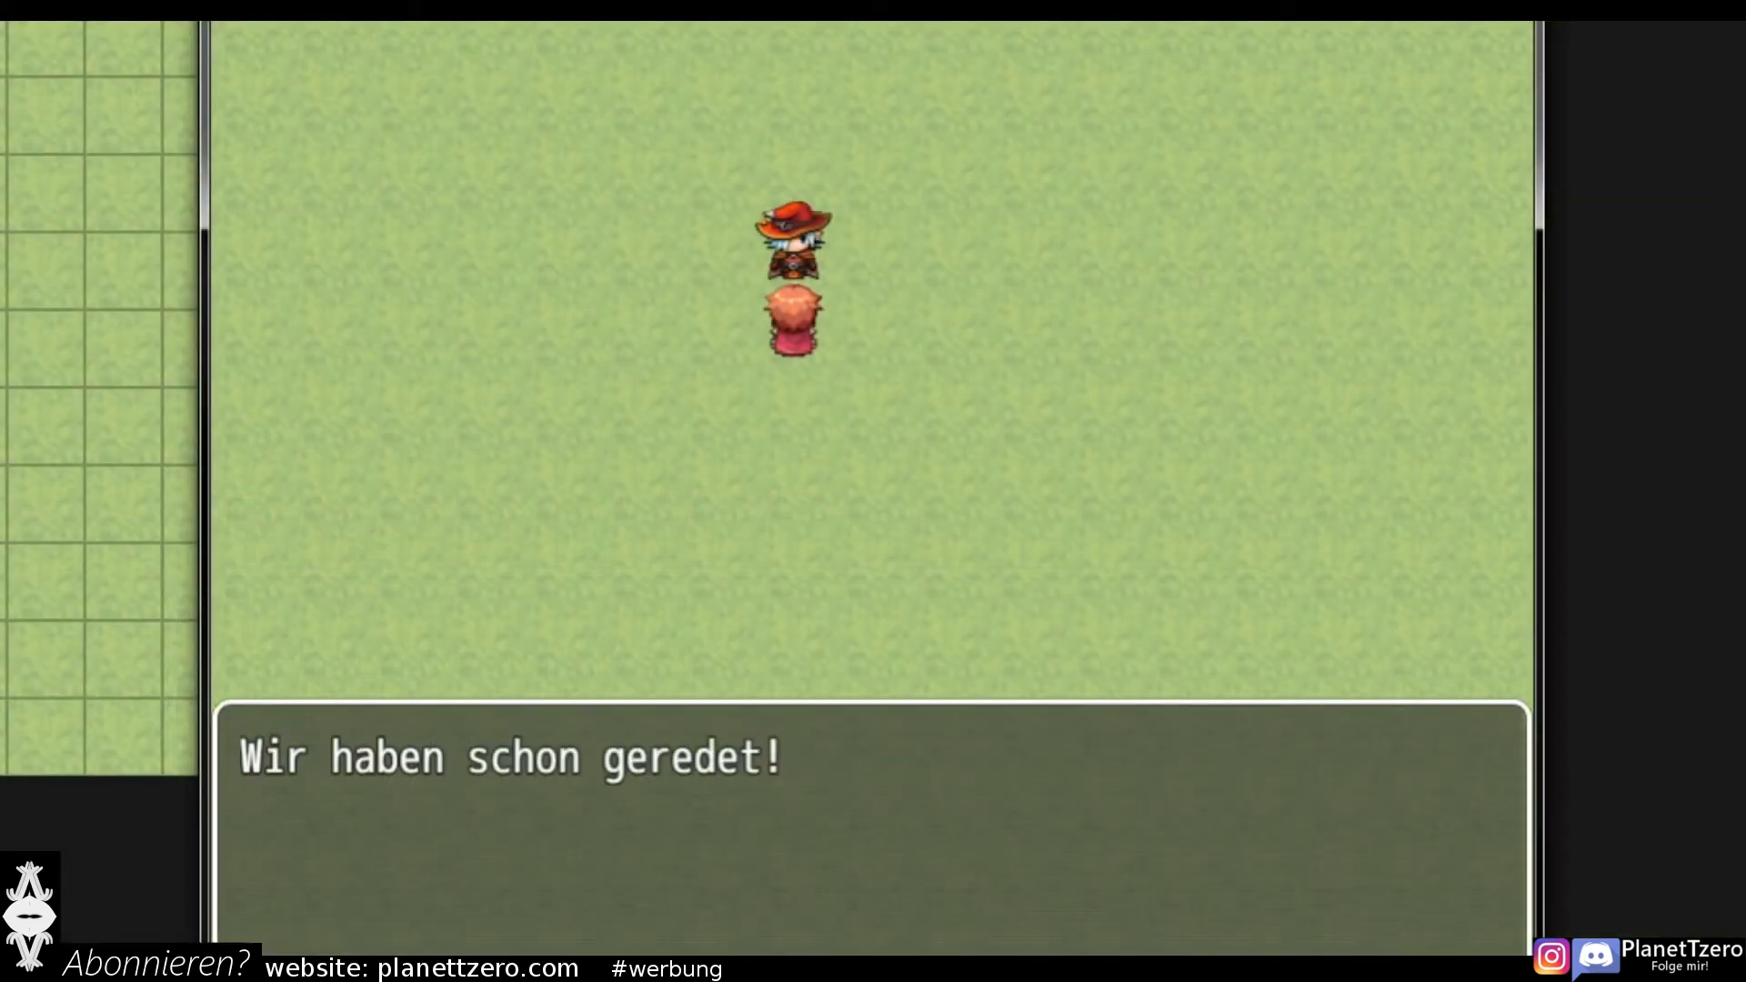
key(Return)
key(Return)
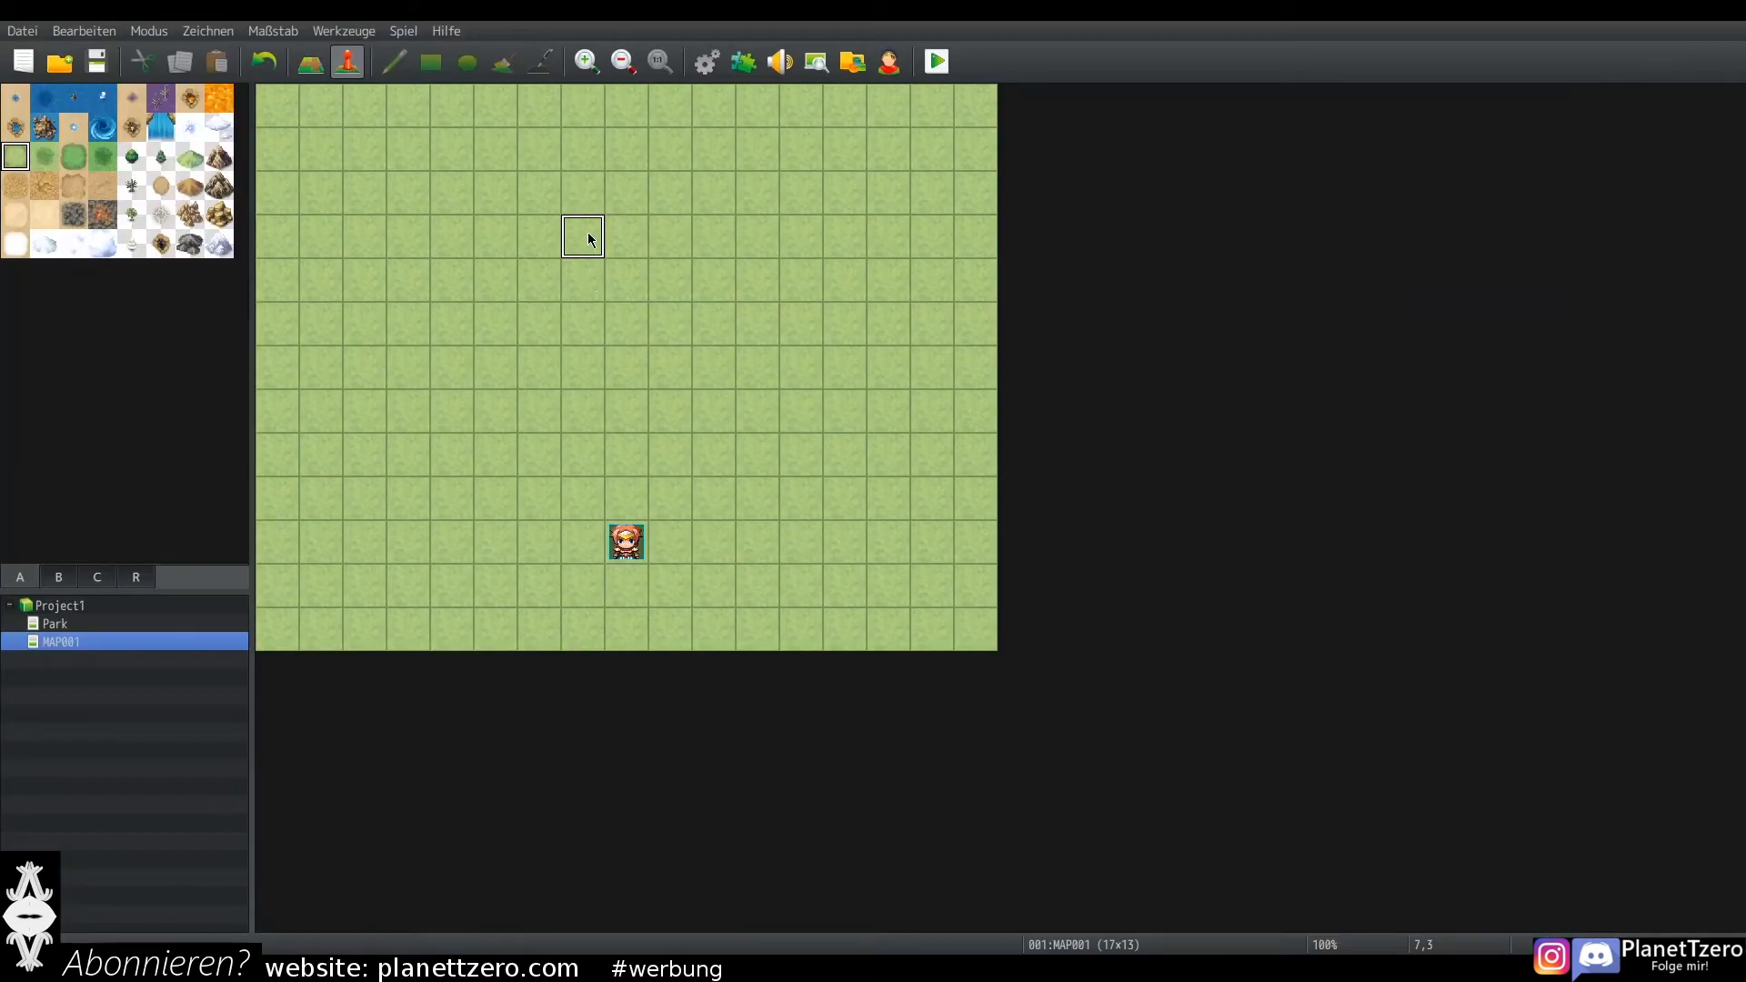
Step: Create a new event on the empty selected map tile with the blond character image from Actor2
double_click(587, 232)
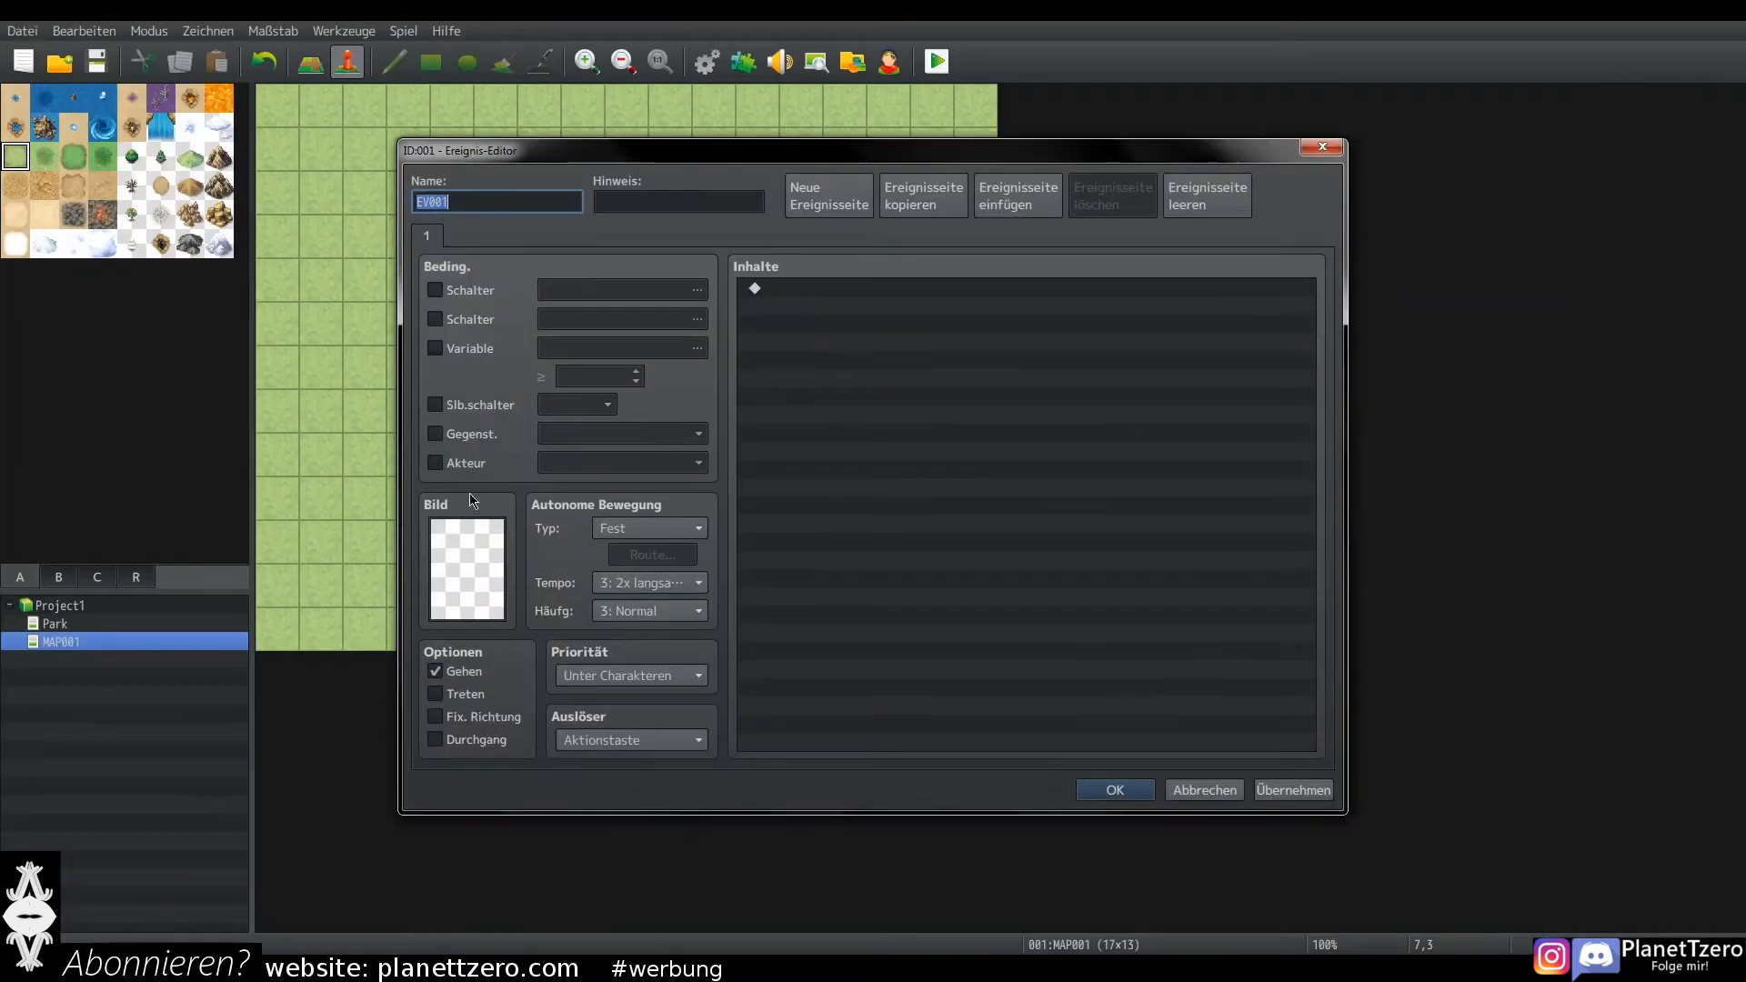
double_click(466, 561)
click(650, 338)
double_click(795, 314)
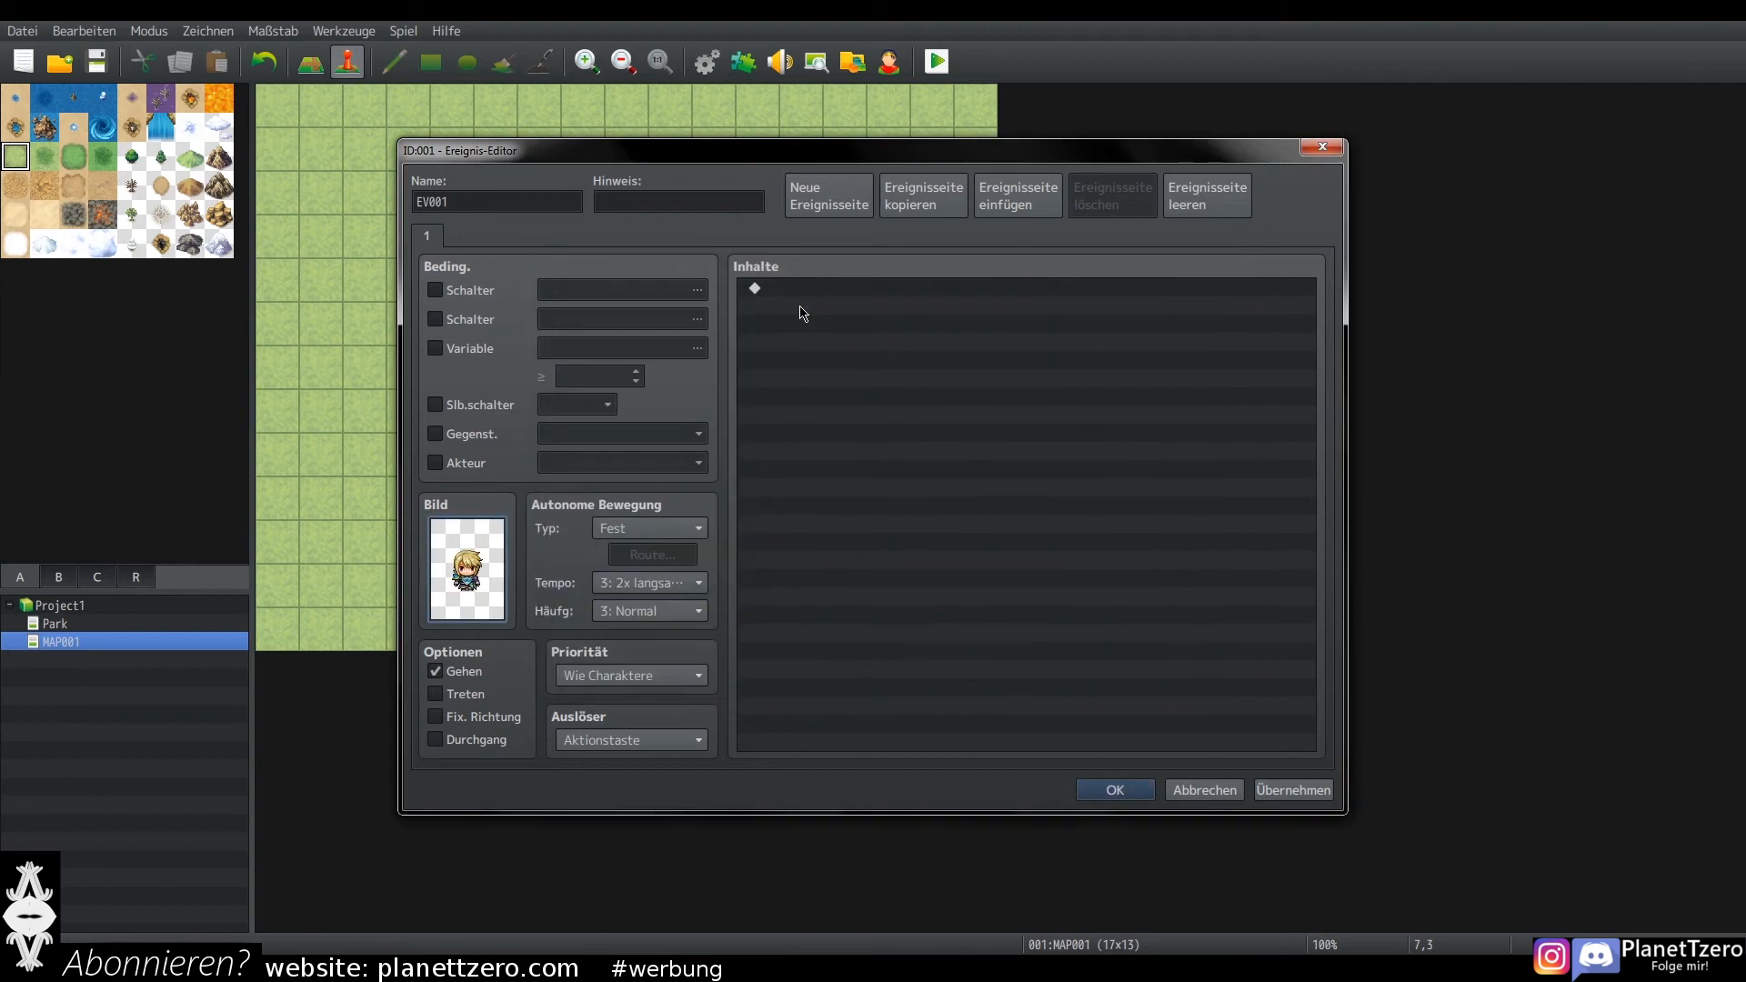
Step: Add a text message to the event reading "Rede zuerst mit Gustav!"
double_click(800, 288)
click(905, 296)
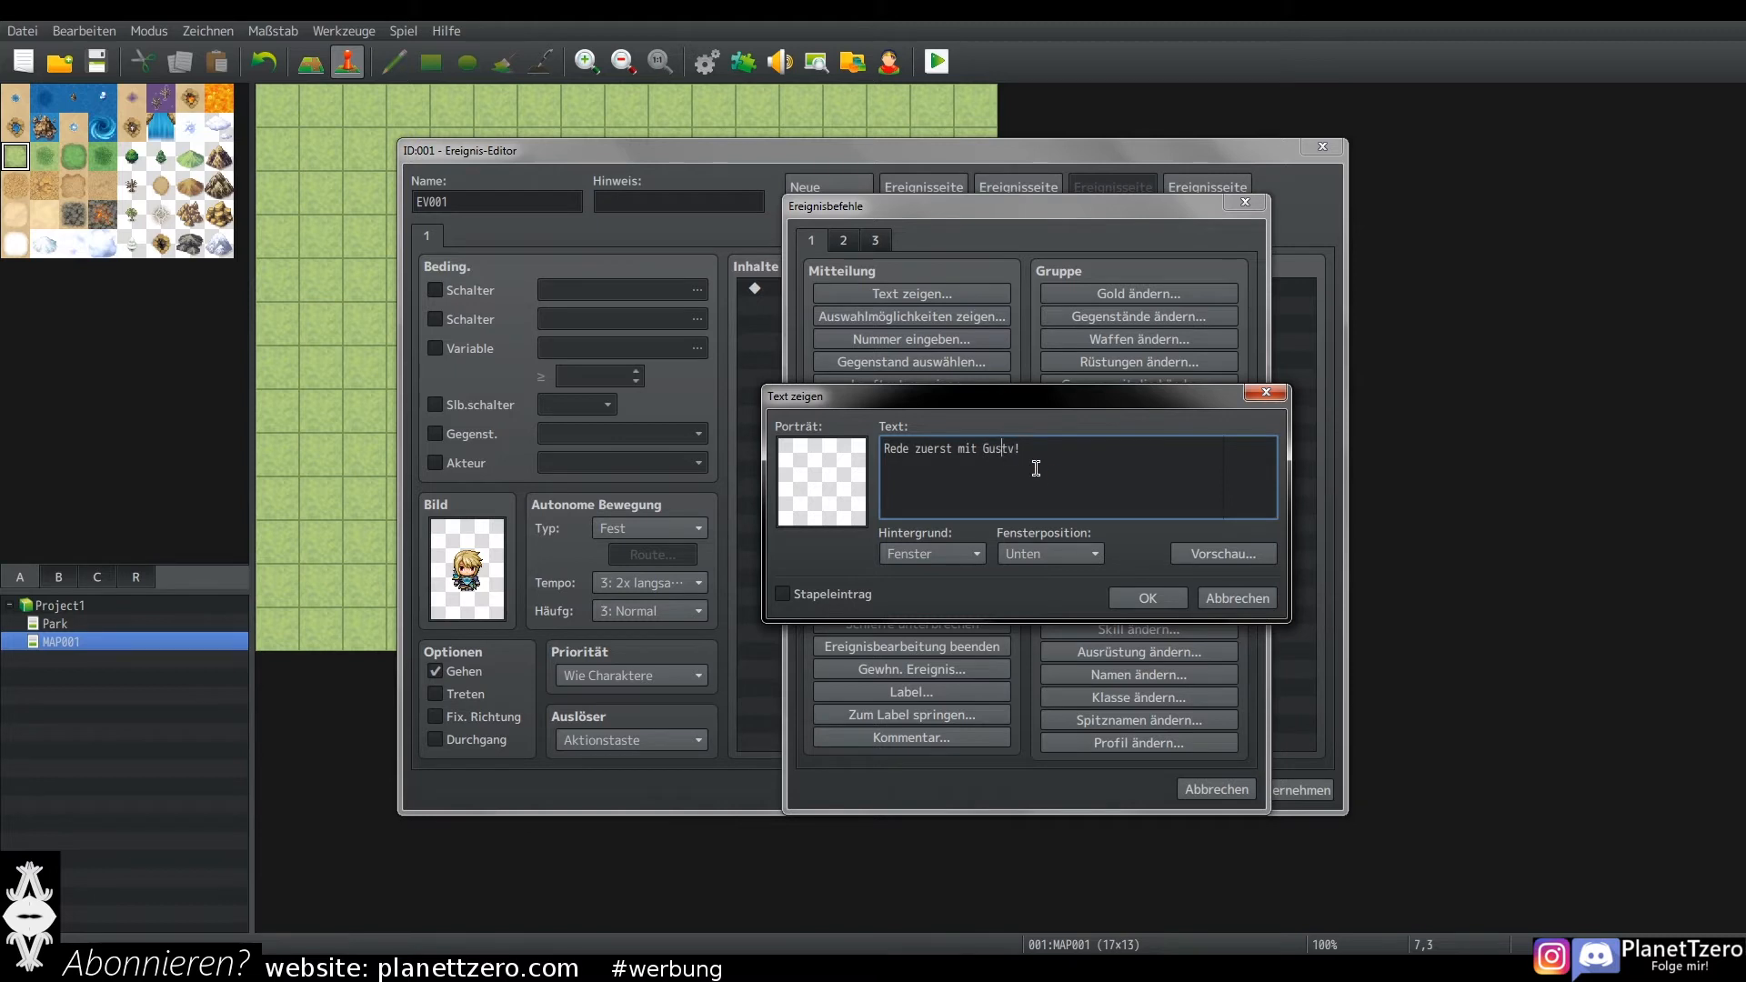
click(1148, 597)
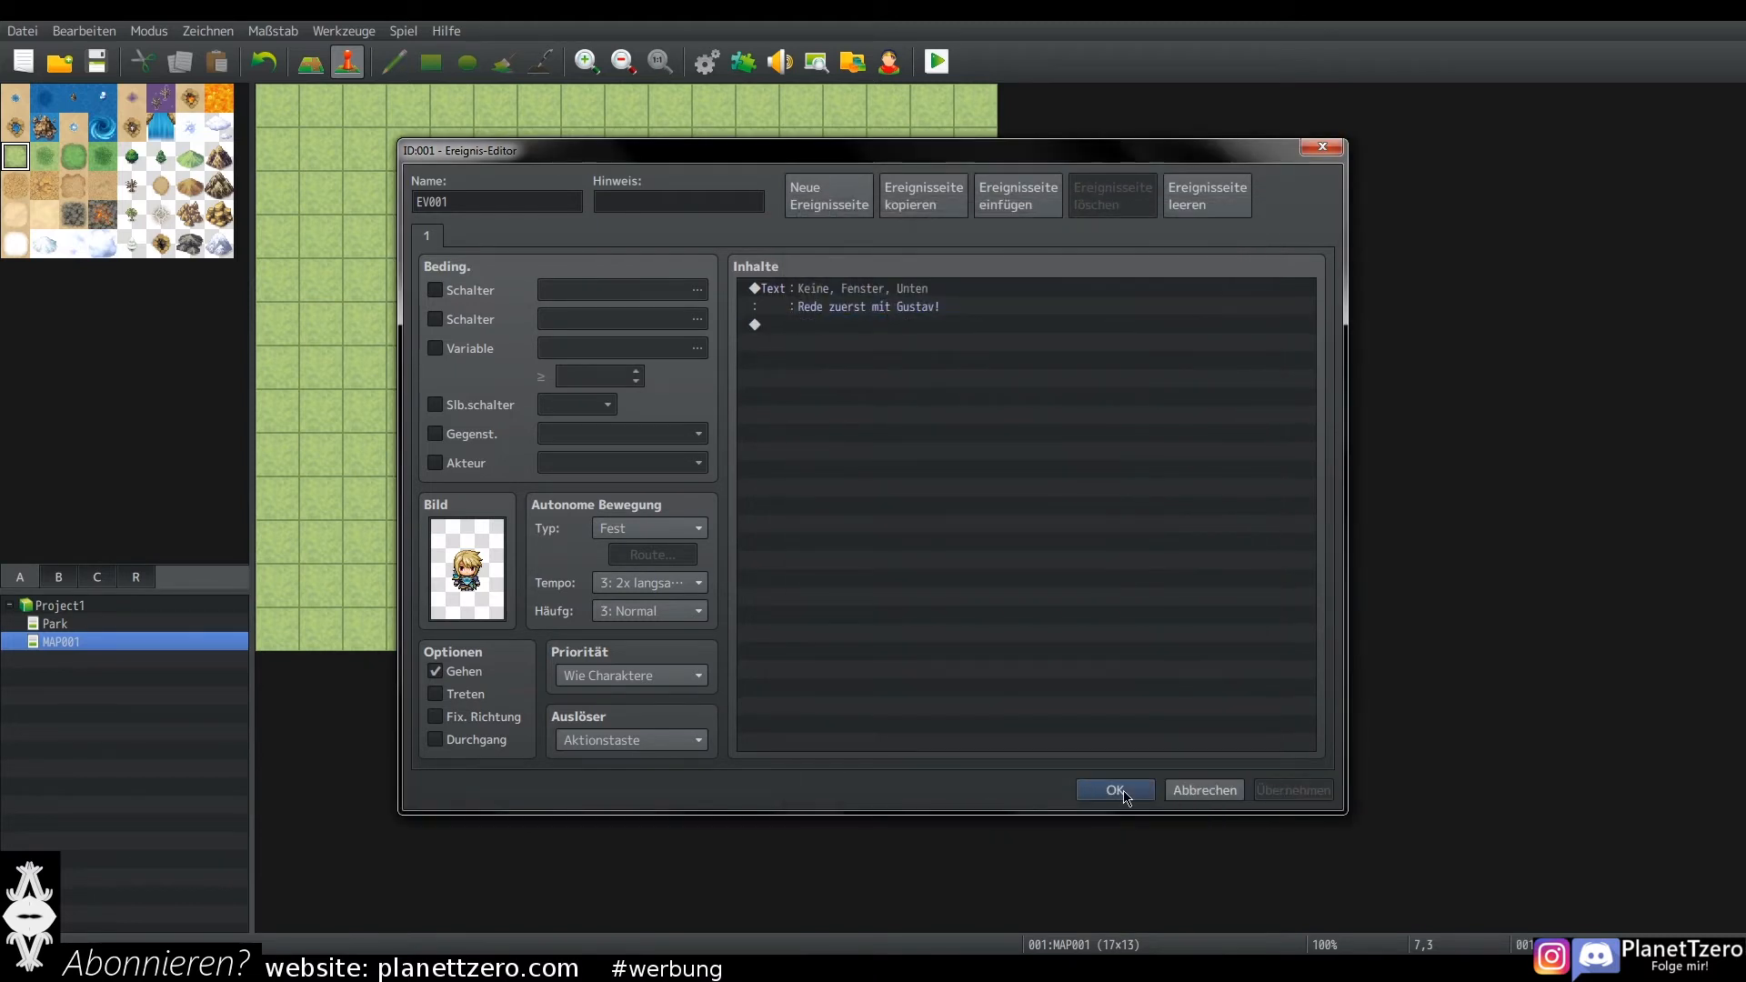
Step: Duplicate the event page and make the copy depend on switch 0005, naming that switch "Gustav geredet"
click(907, 211)
click(1017, 196)
click(435, 290)
click(697, 290)
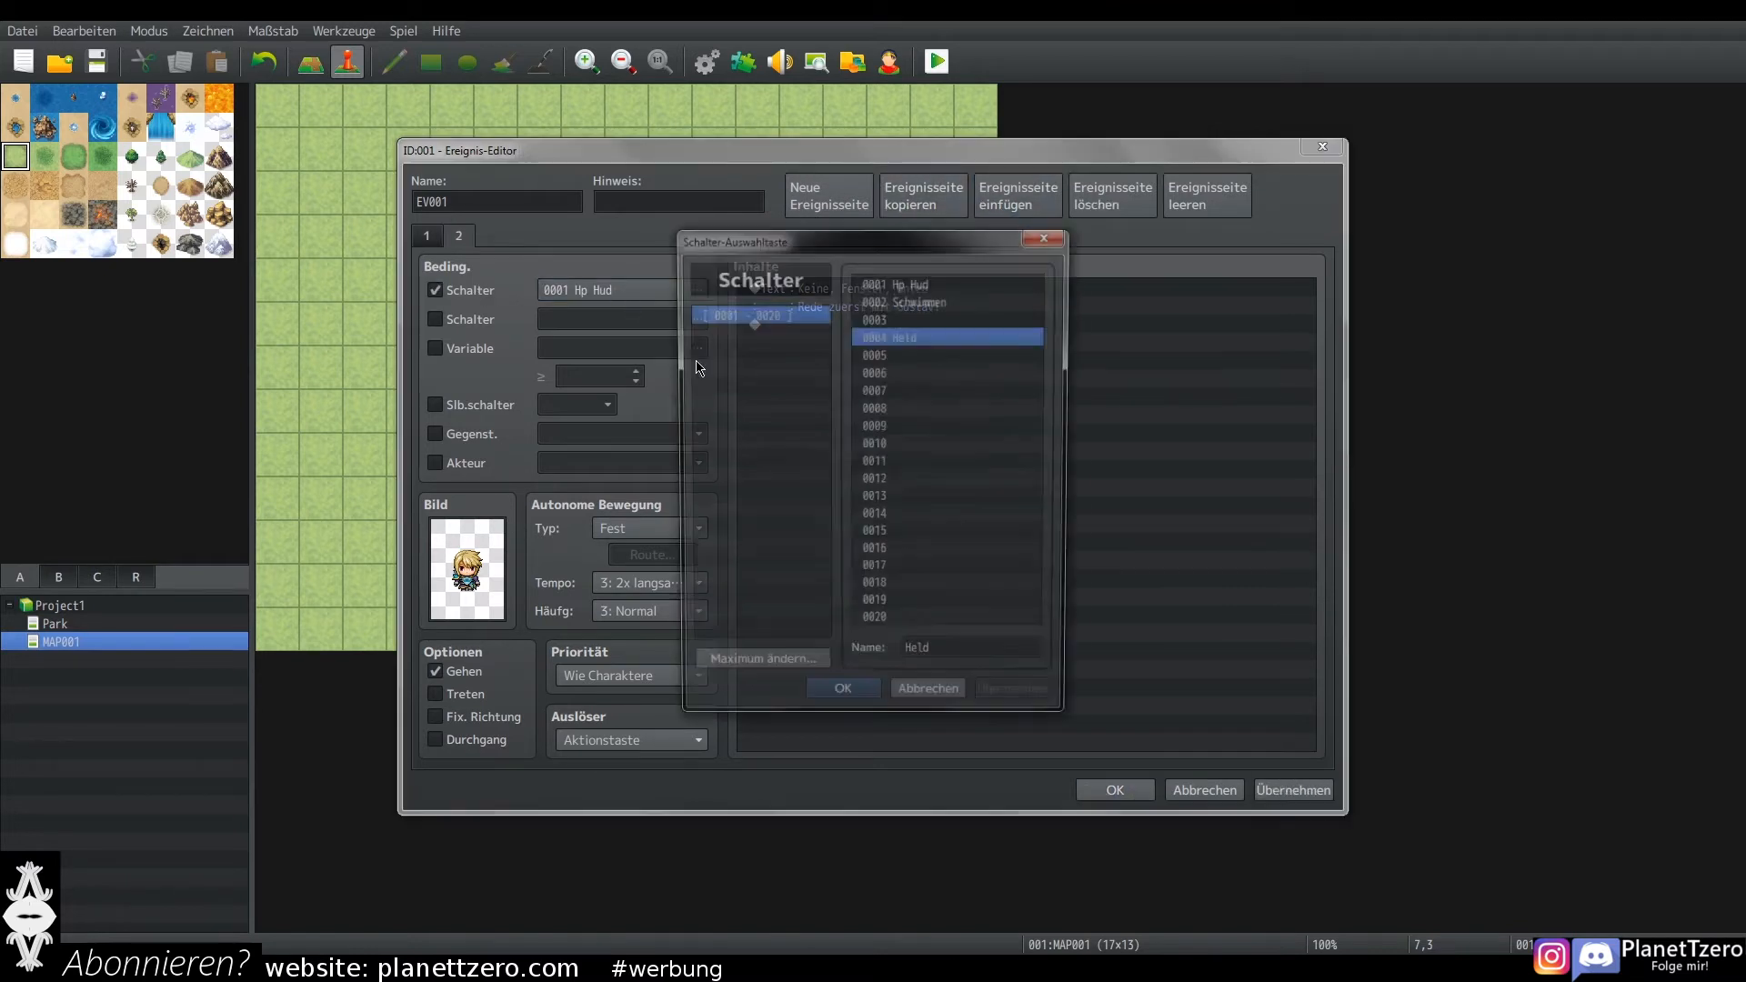
key(Down)
click(947, 656)
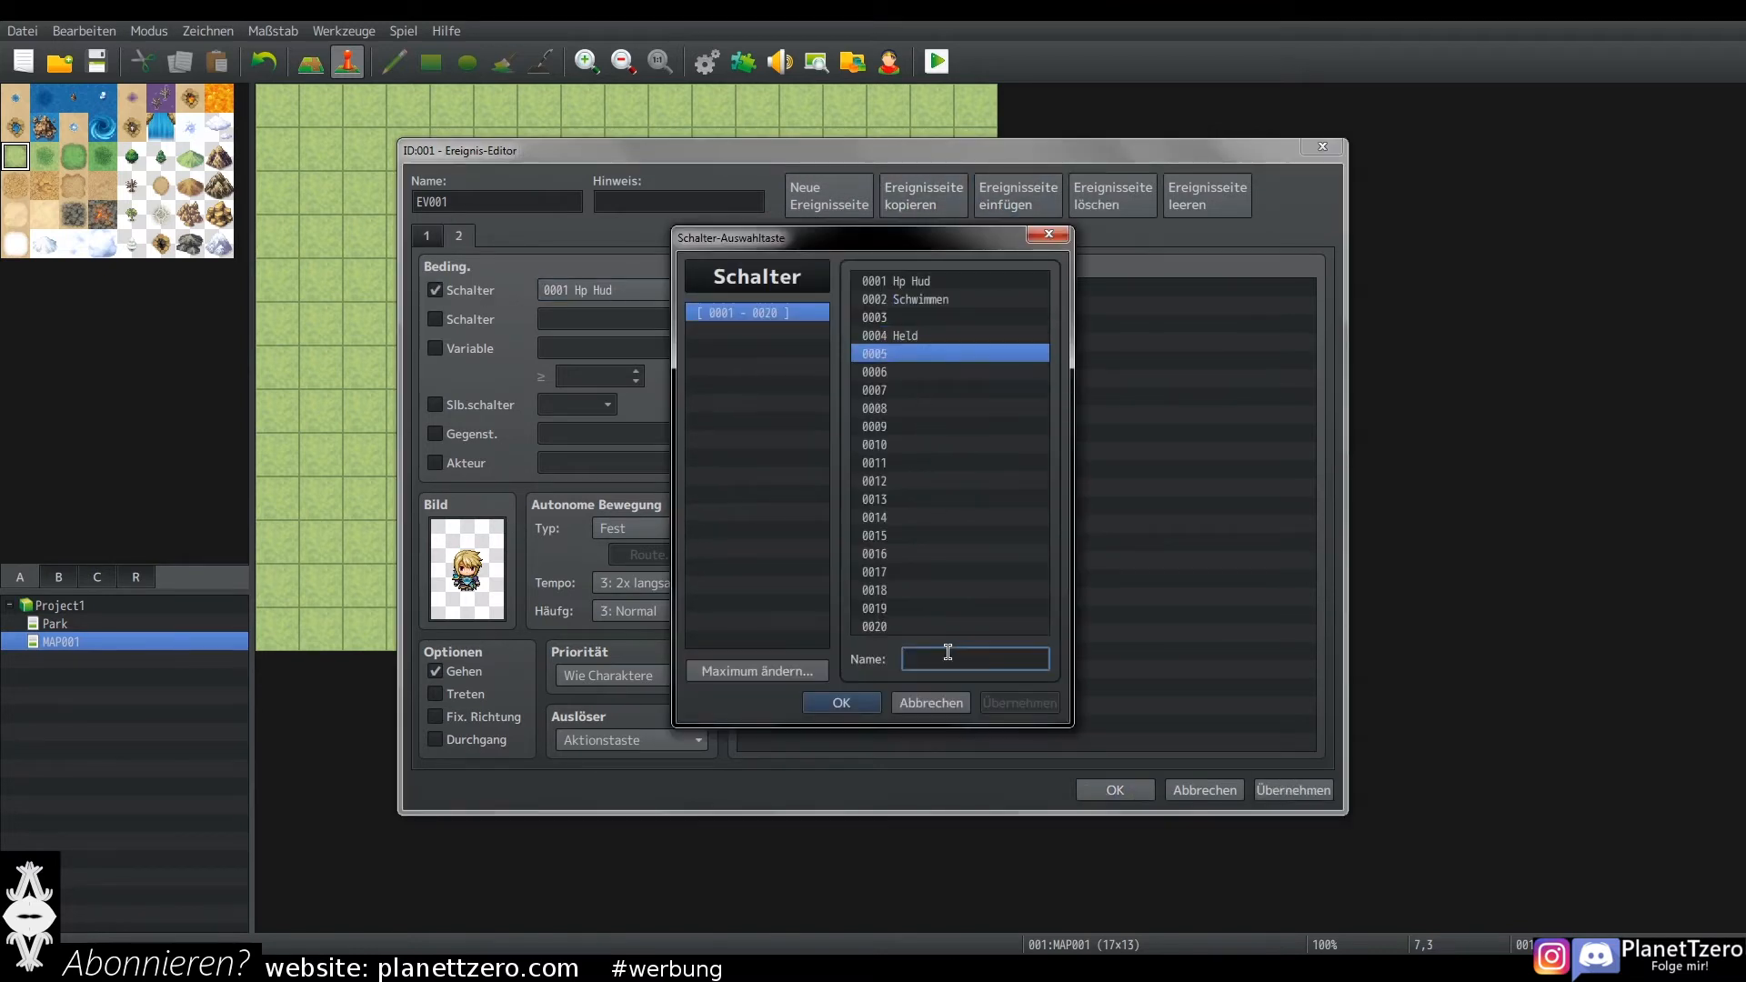
text(Gustav geredet)
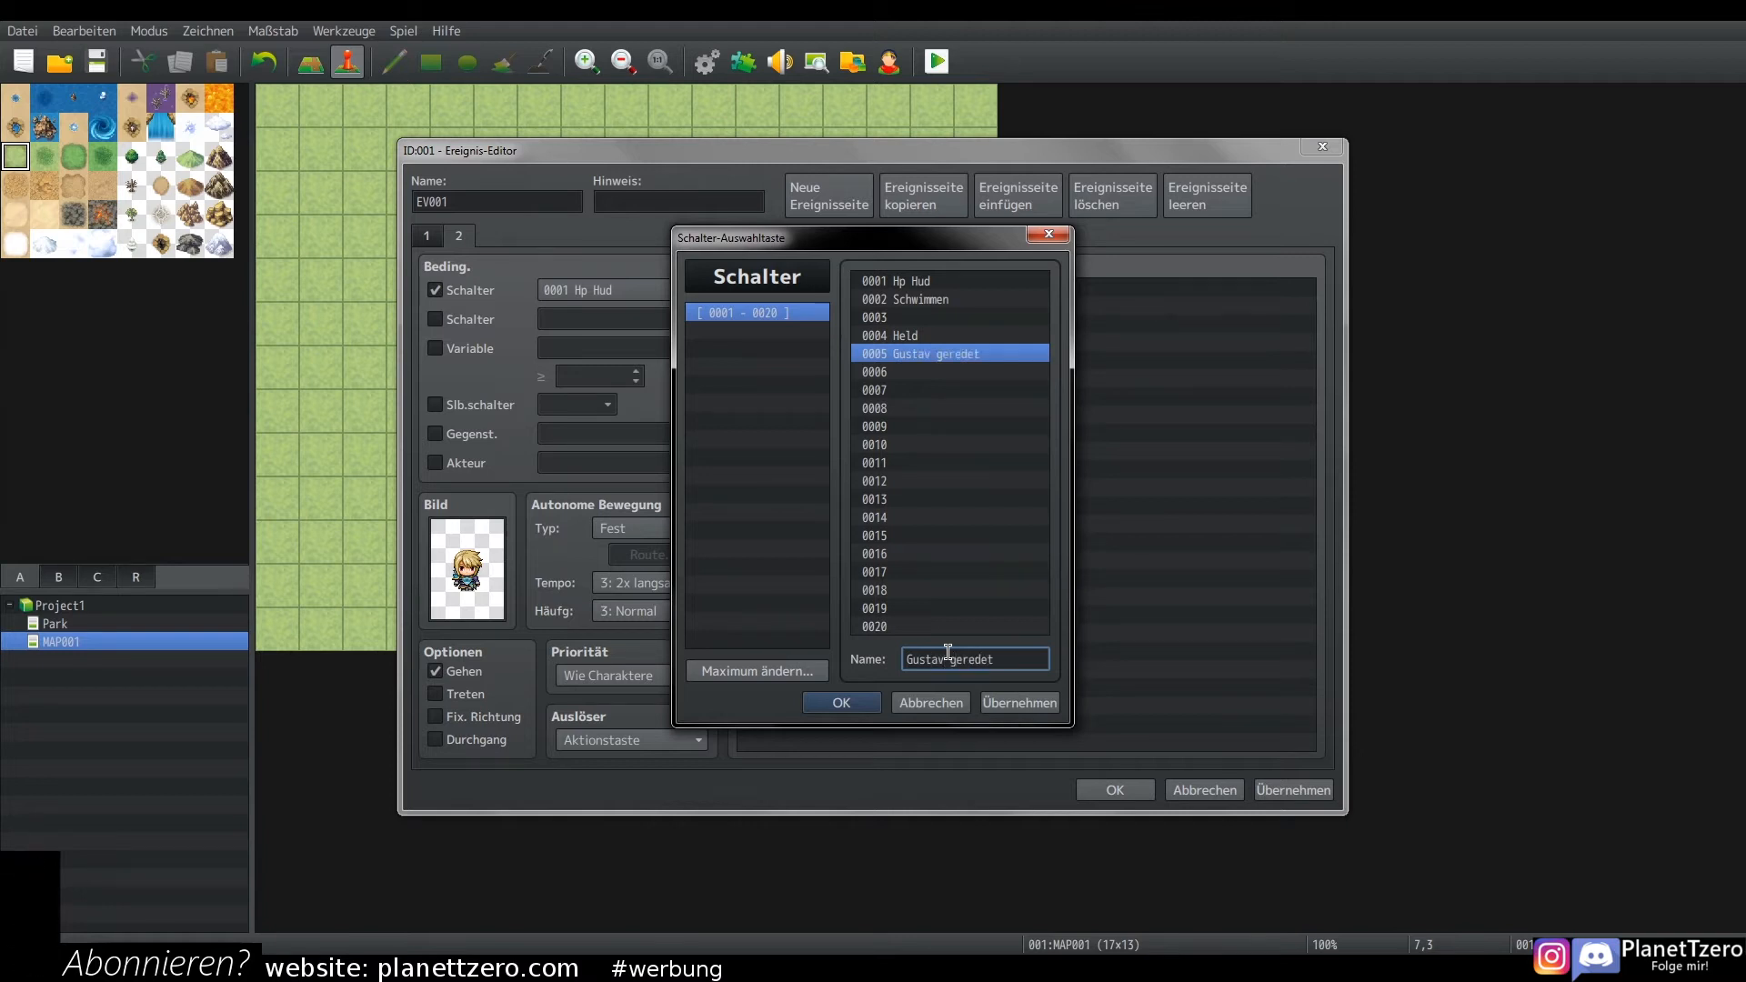
click(841, 703)
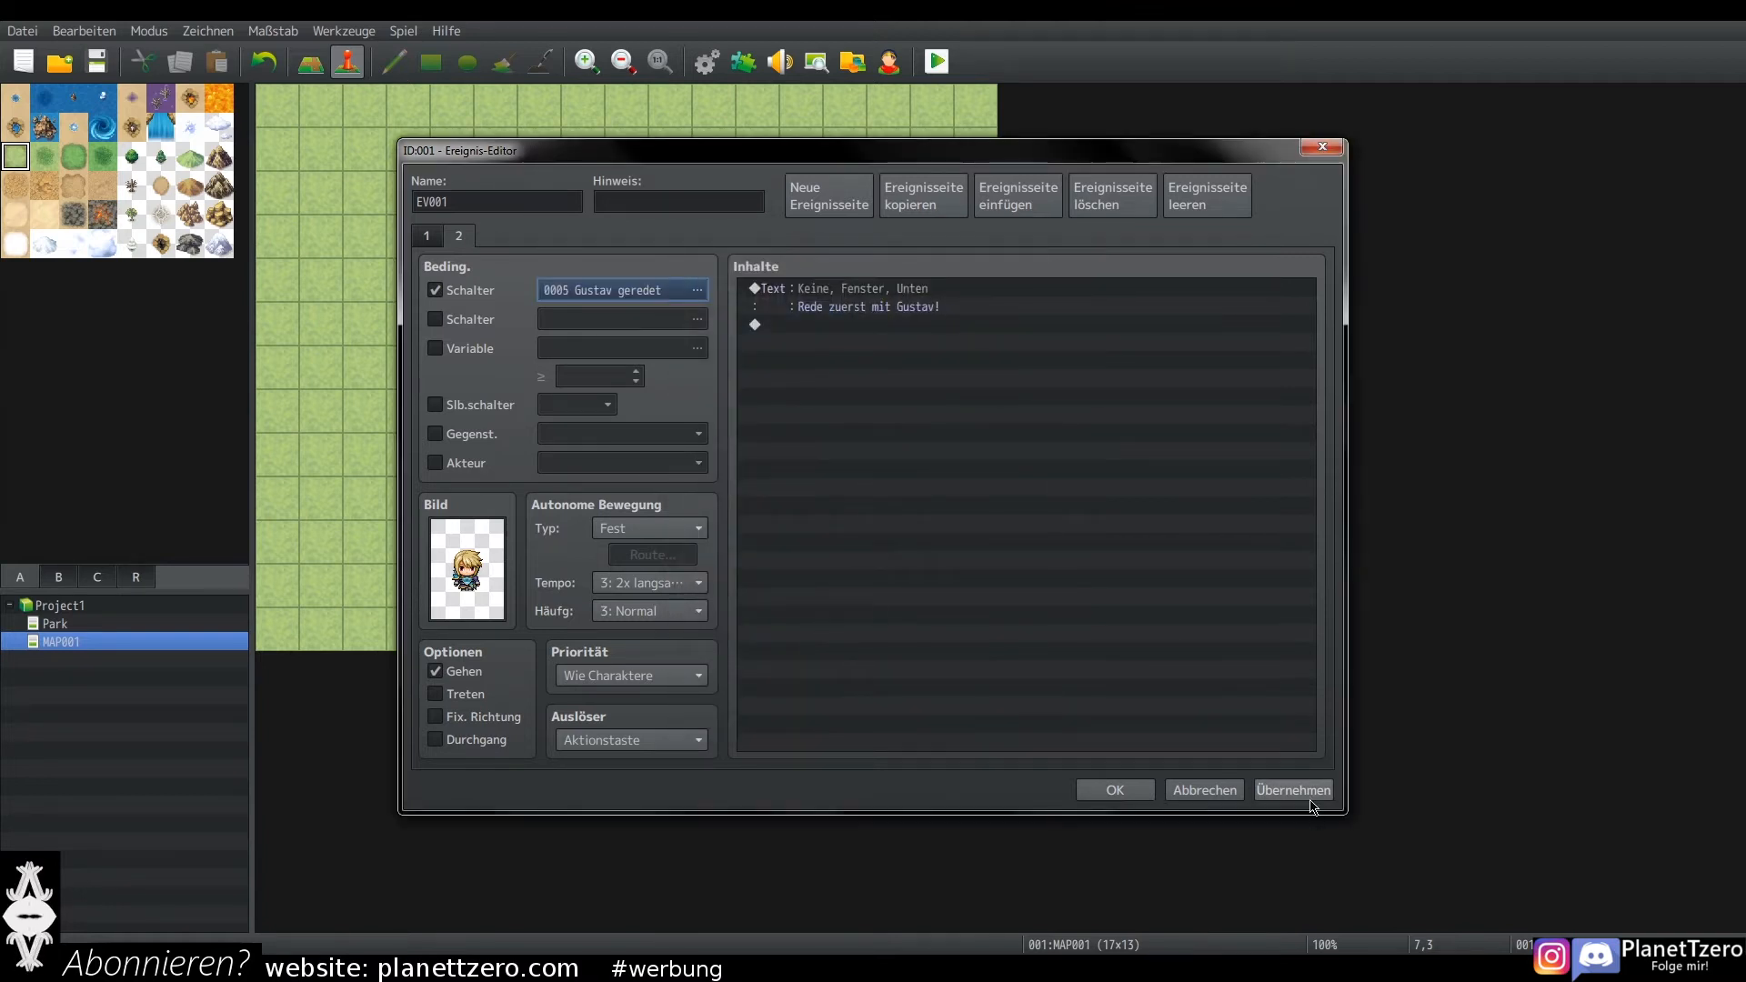
Step: Change the second page's message to "Schön das du mit ihm geredet hast!", check the first page and save the event
double_click(1046, 307)
key(ctrl+a)
text(Schön das du mit ihm geredet hast!)
click(1148, 599)
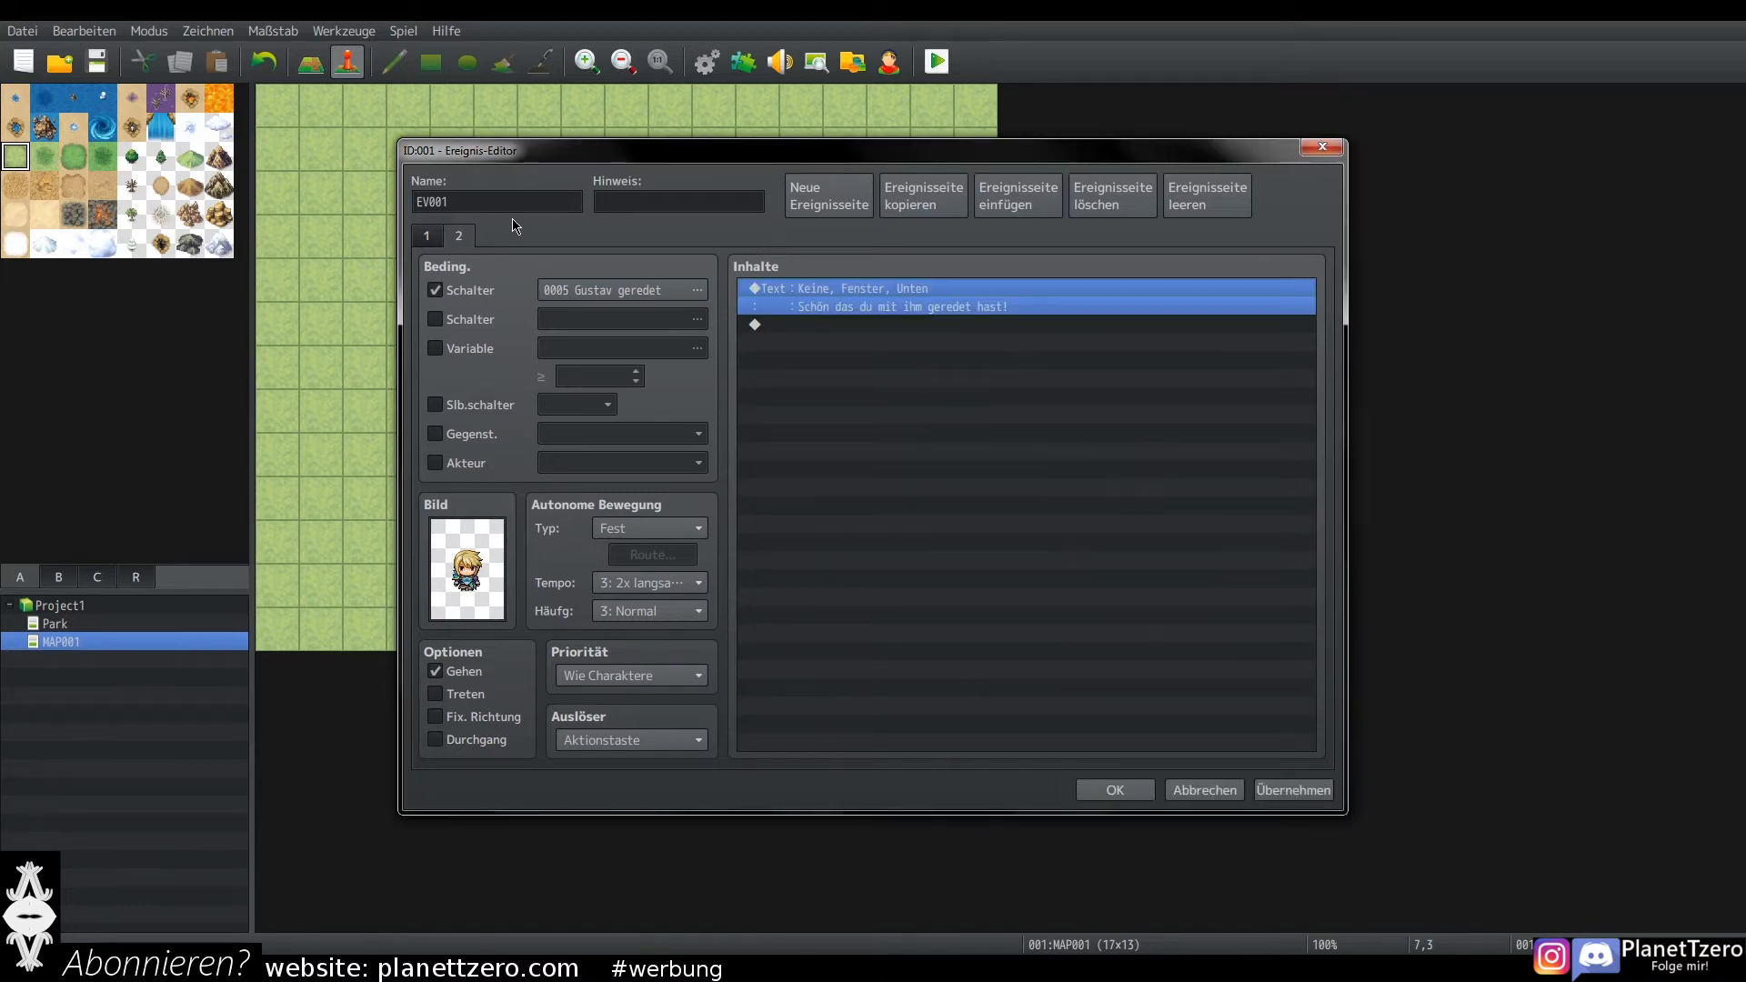
click(442, 238)
click(987, 401)
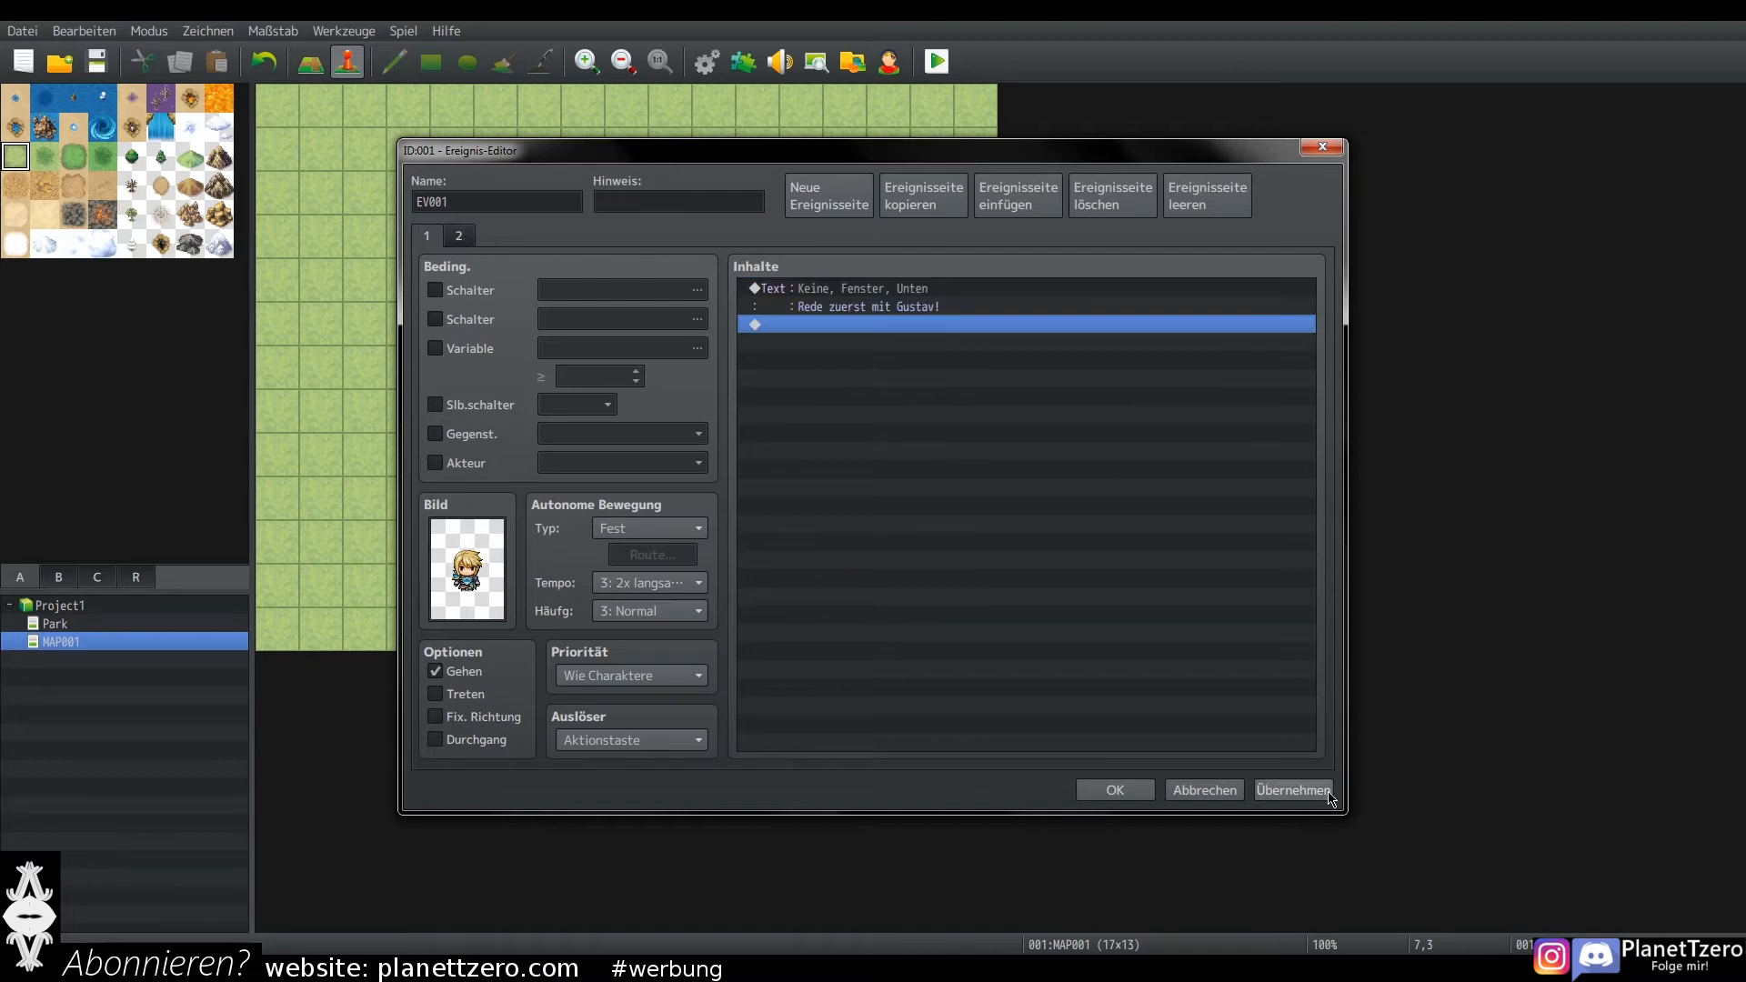
click(1326, 791)
click(1116, 790)
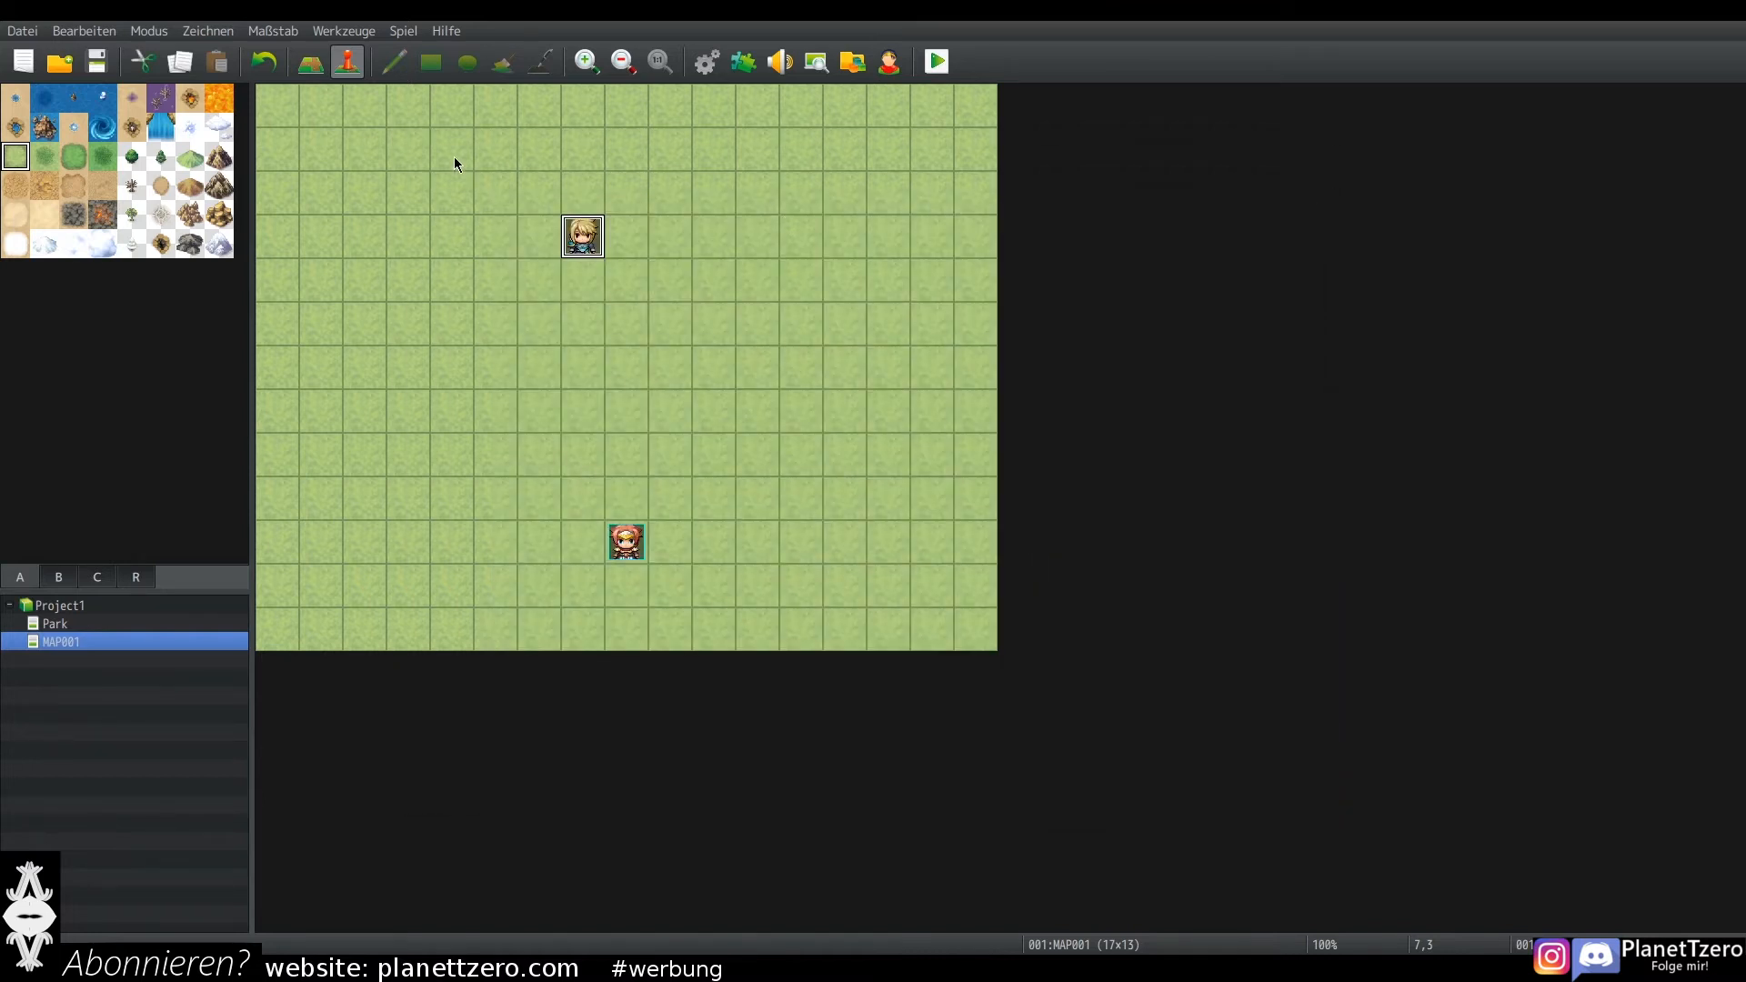
Step: Create a new event on the map tile at 3,3, west of the blond character, with the red-haired character image
double_click(398, 233)
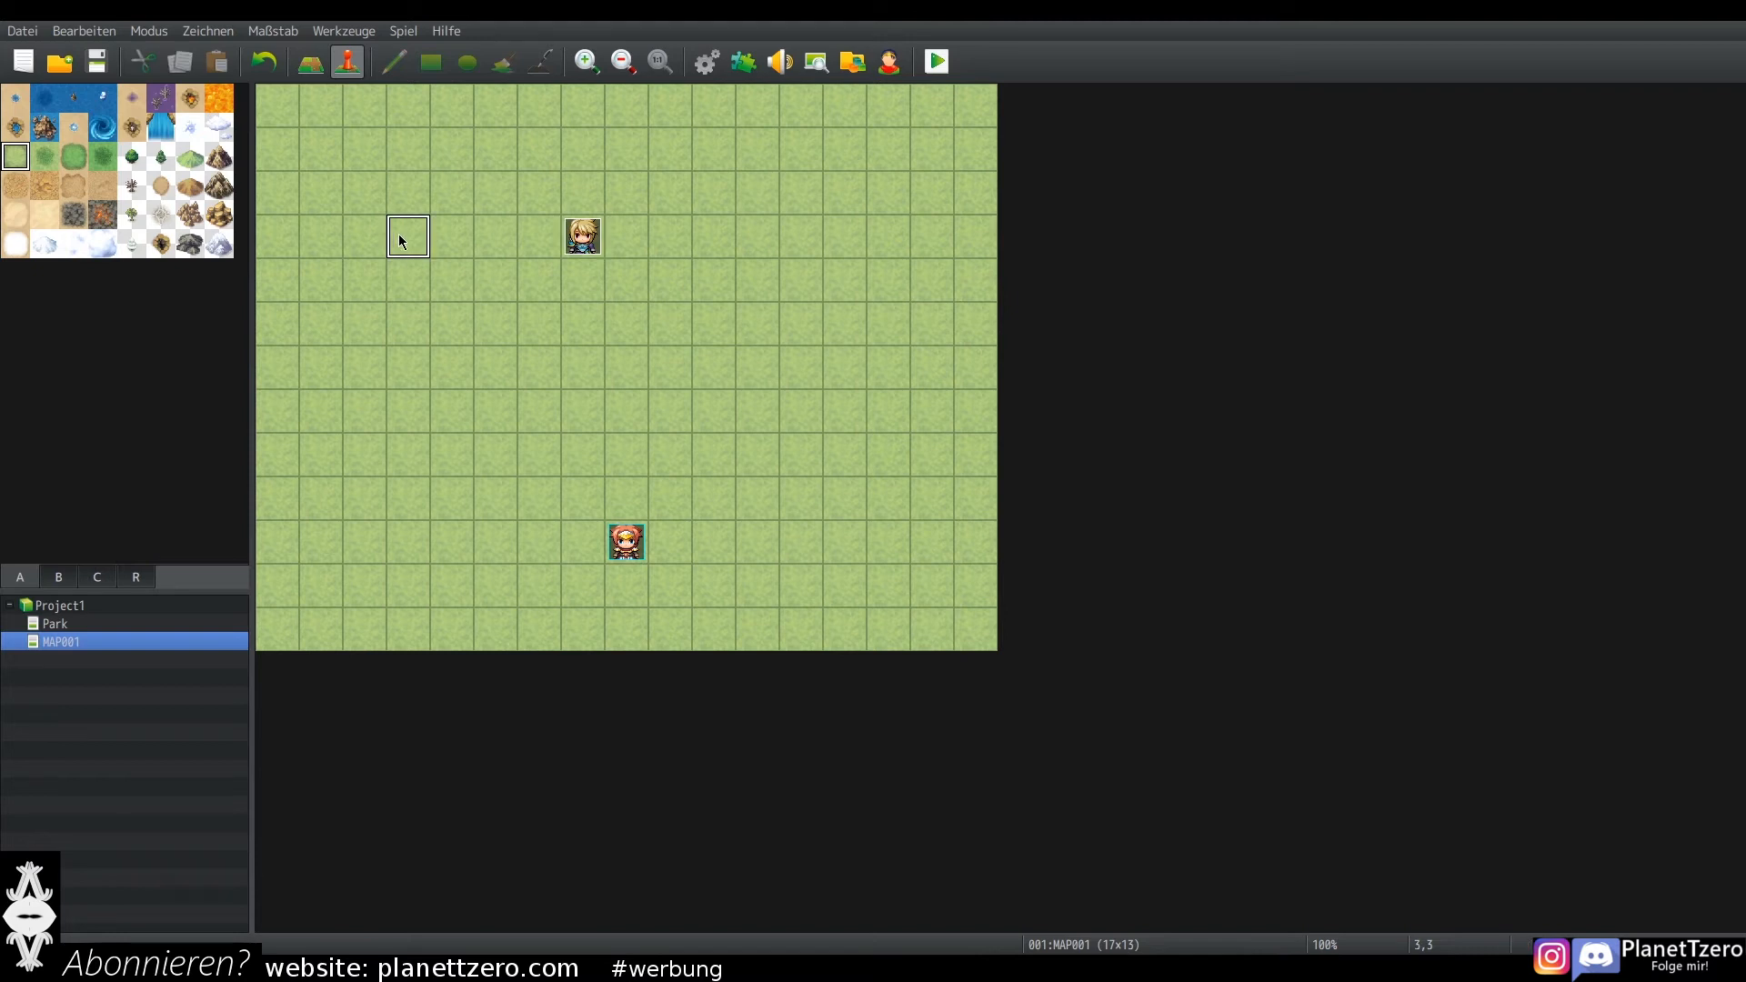
double_click(472, 548)
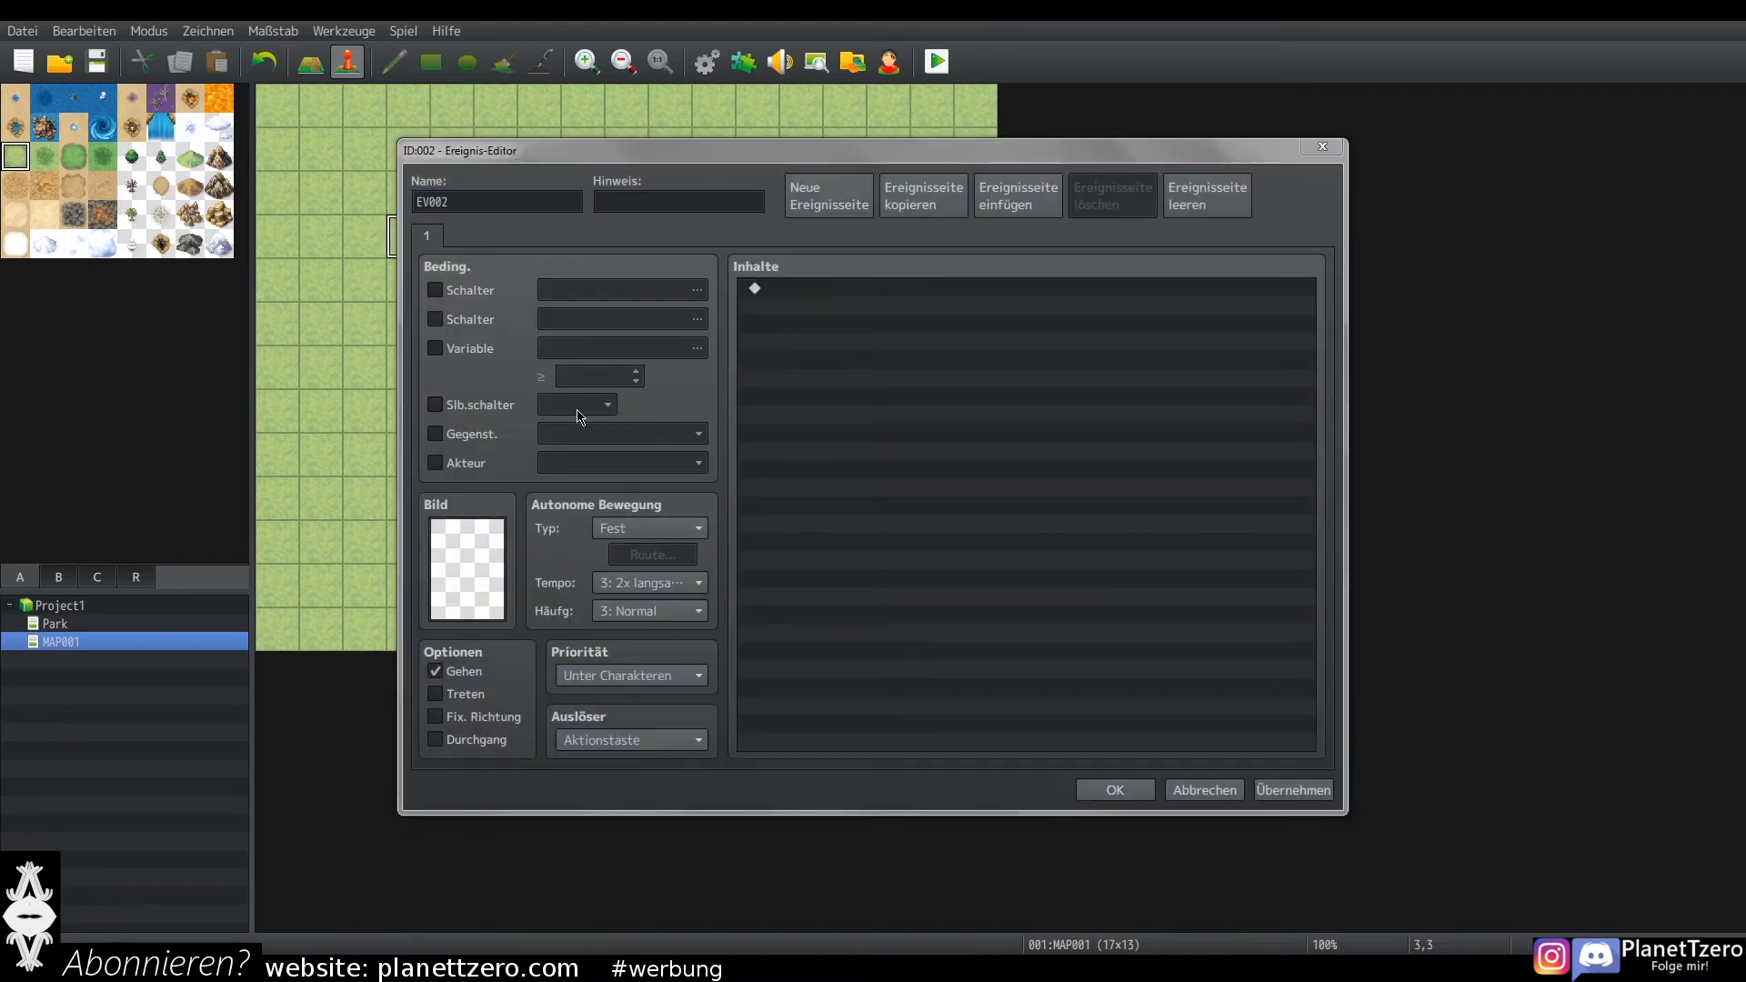
click(691, 354)
double_click(800, 446)
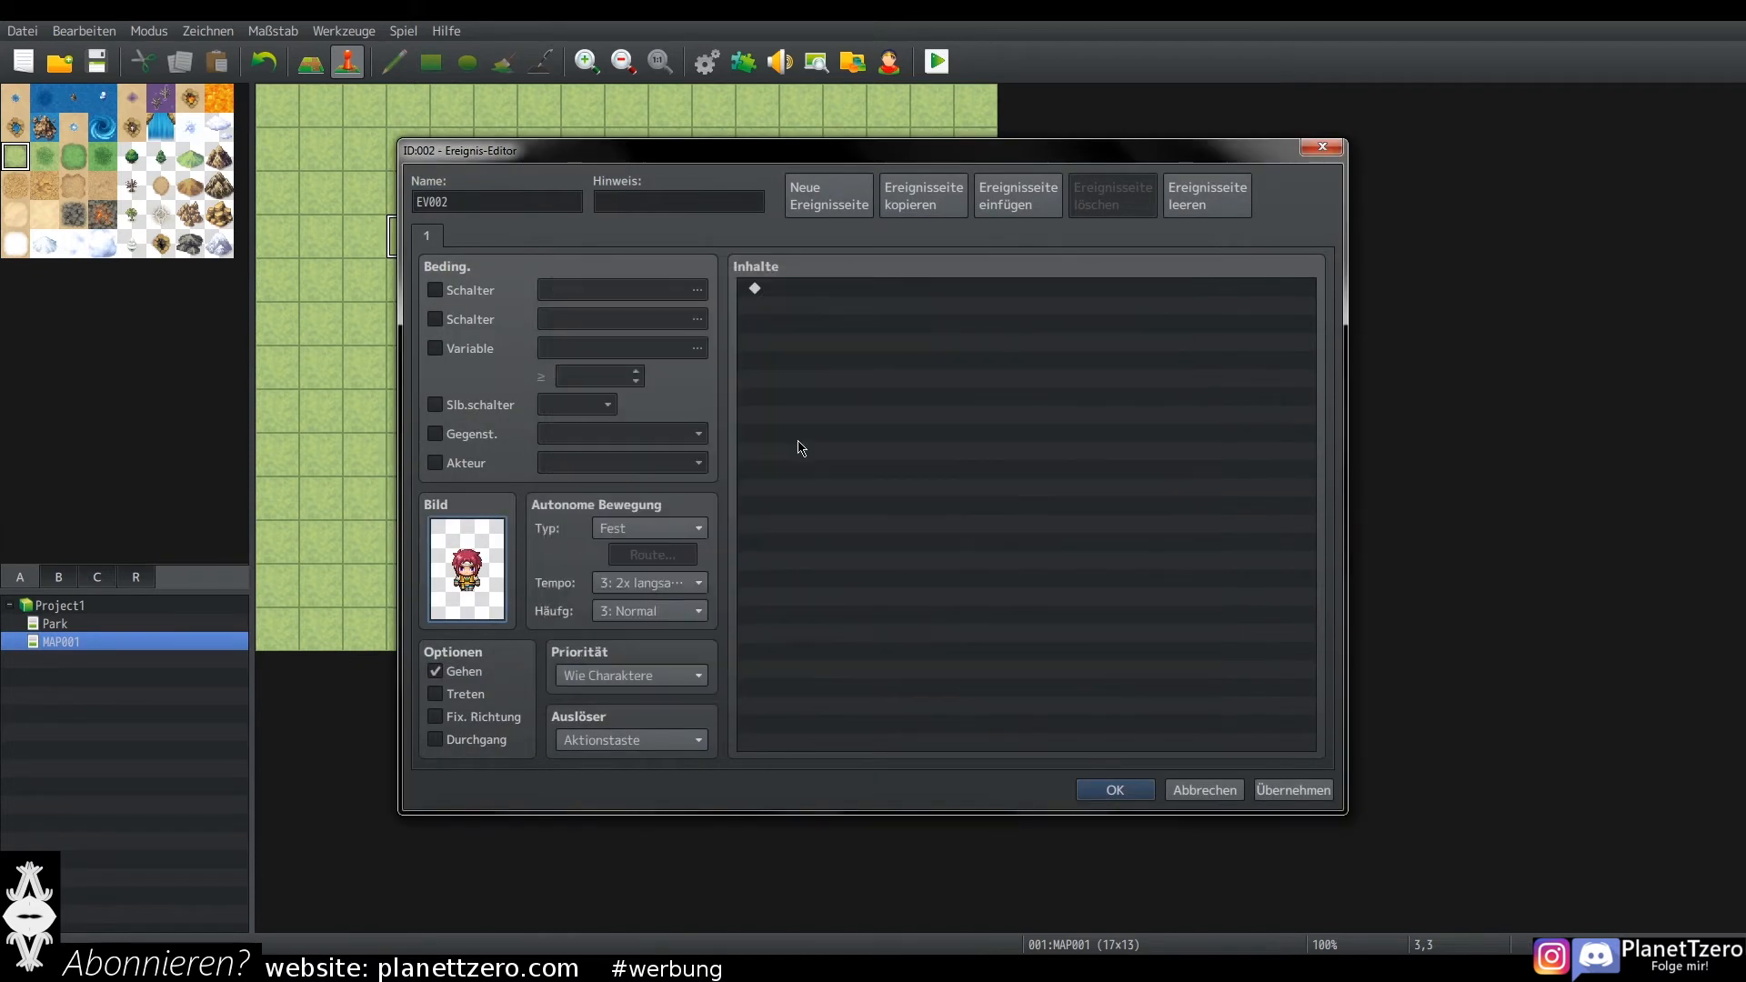
Step: Add a text message to the event reading "Hallo schön das du mit mir redest!"
double_click(811, 363)
click(905, 292)
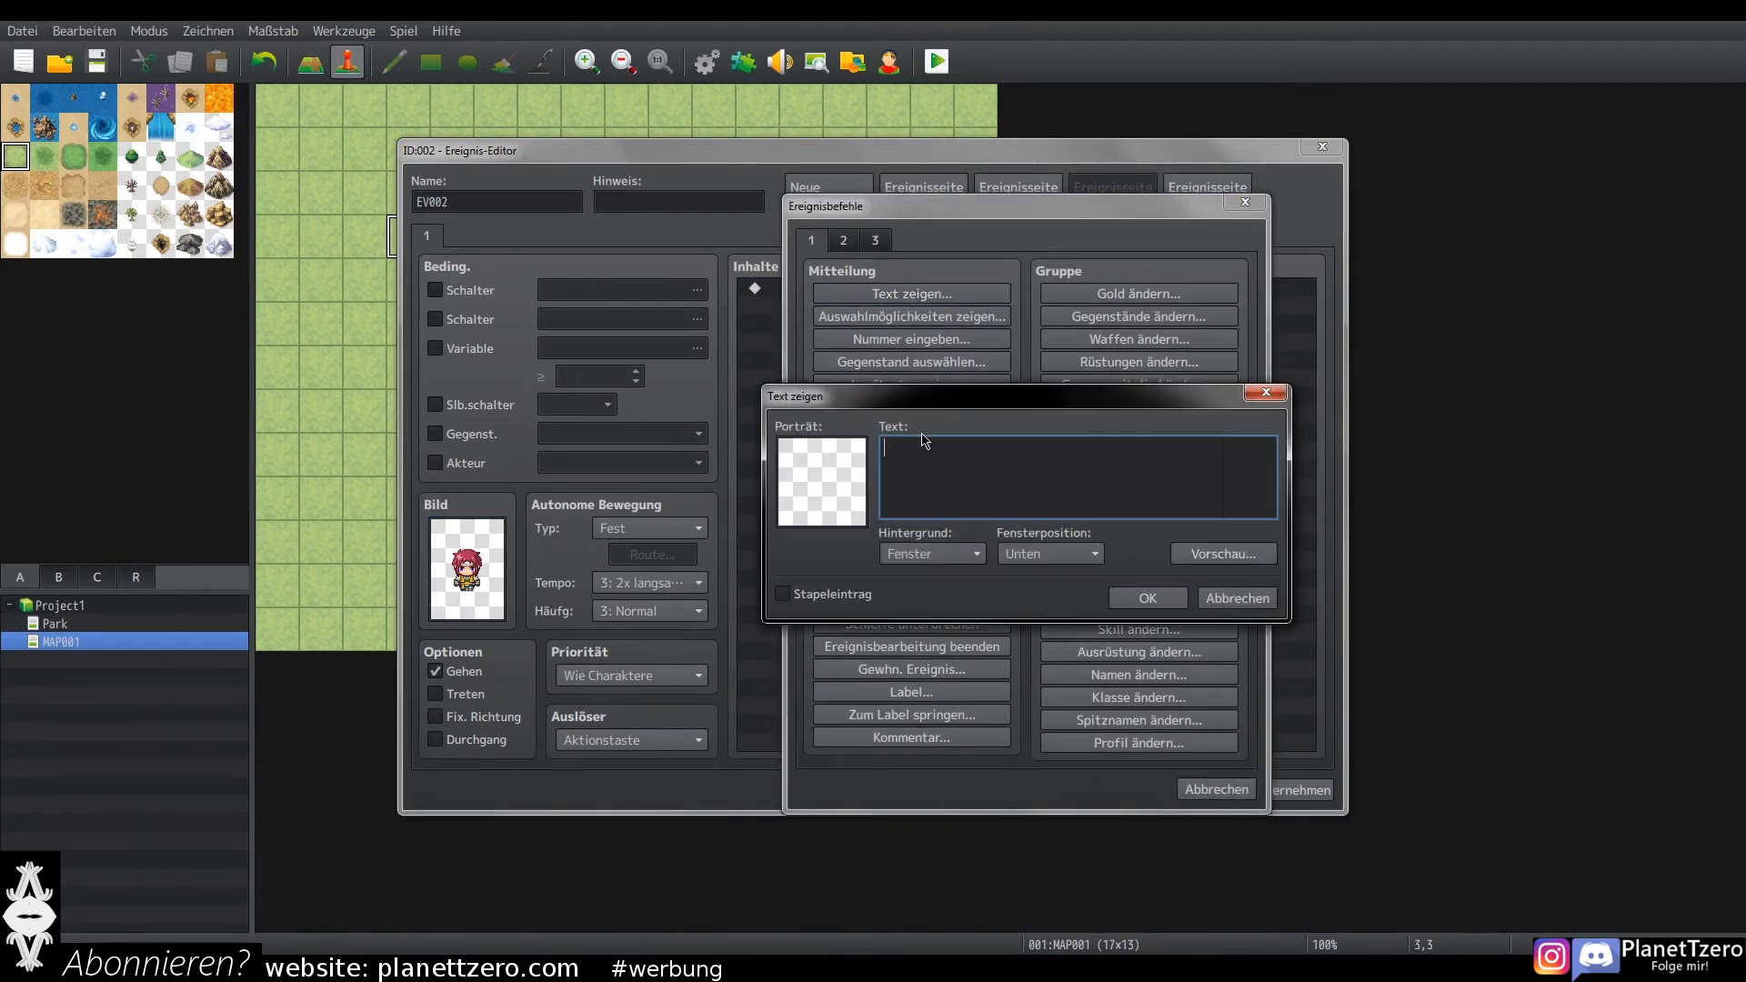
text(Hallo schön das du mit mir redest!)
click(1148, 597)
Step: Add a switch command after the message that turns switch 0005 Gustav geredet on (EIN)
double_click(939, 401)
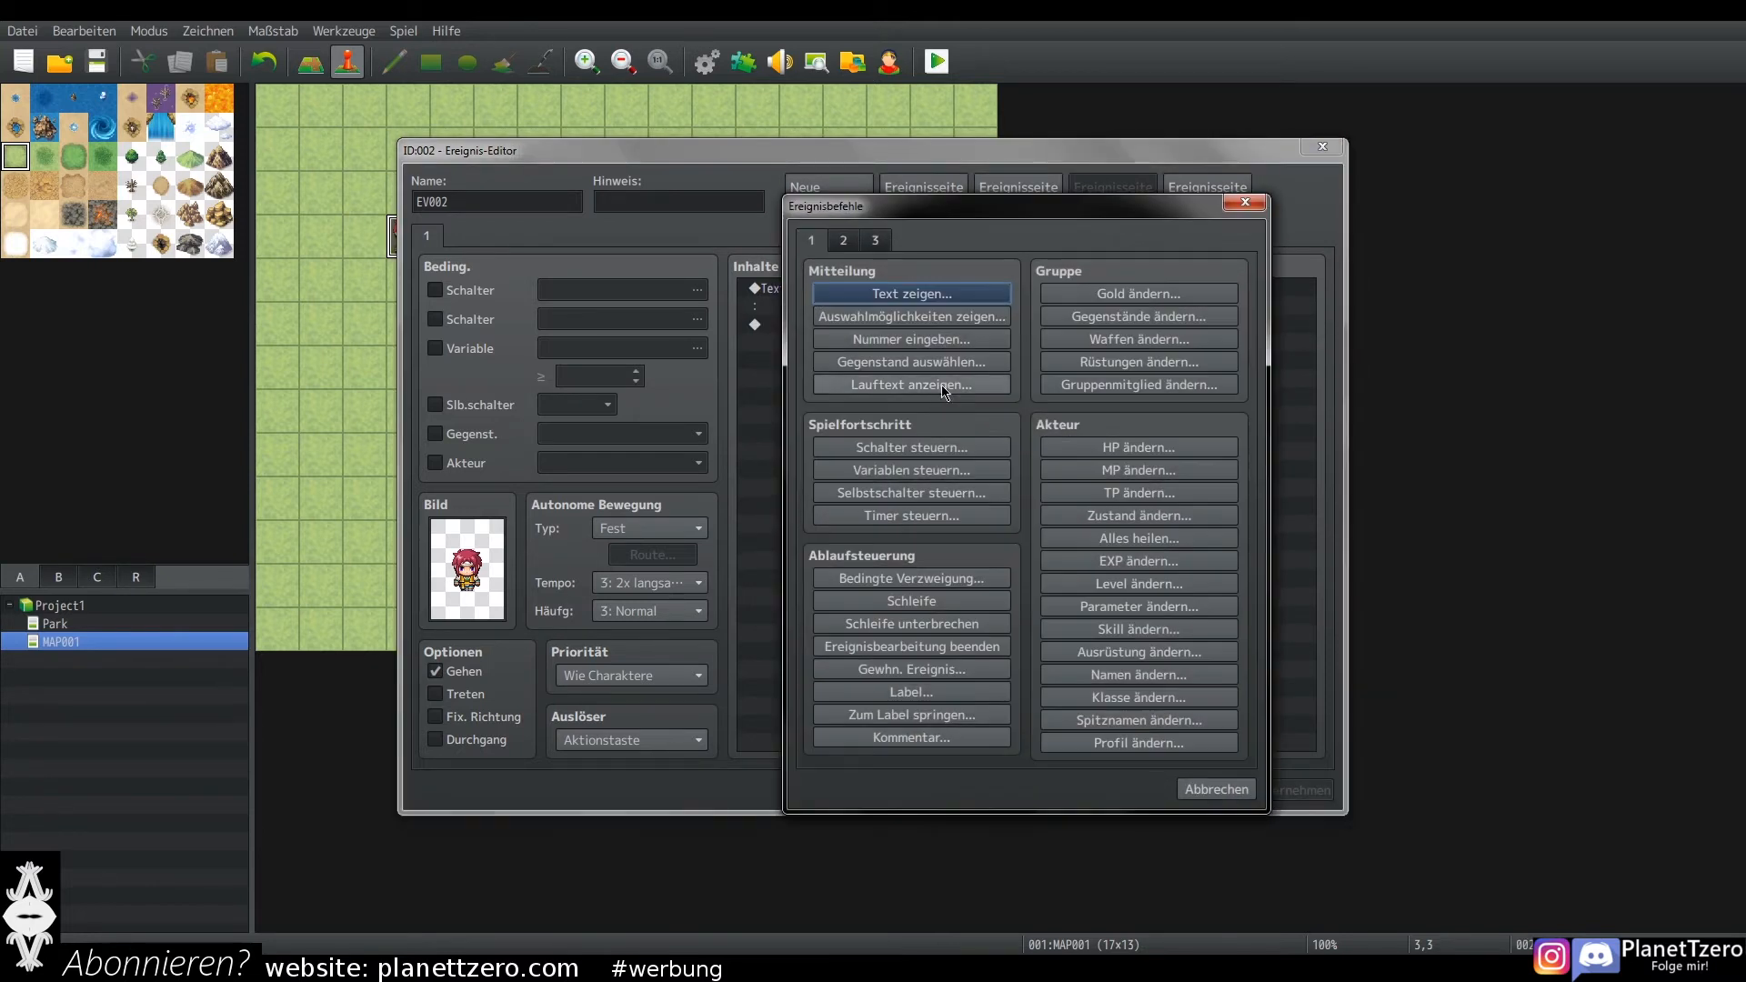
click(911, 447)
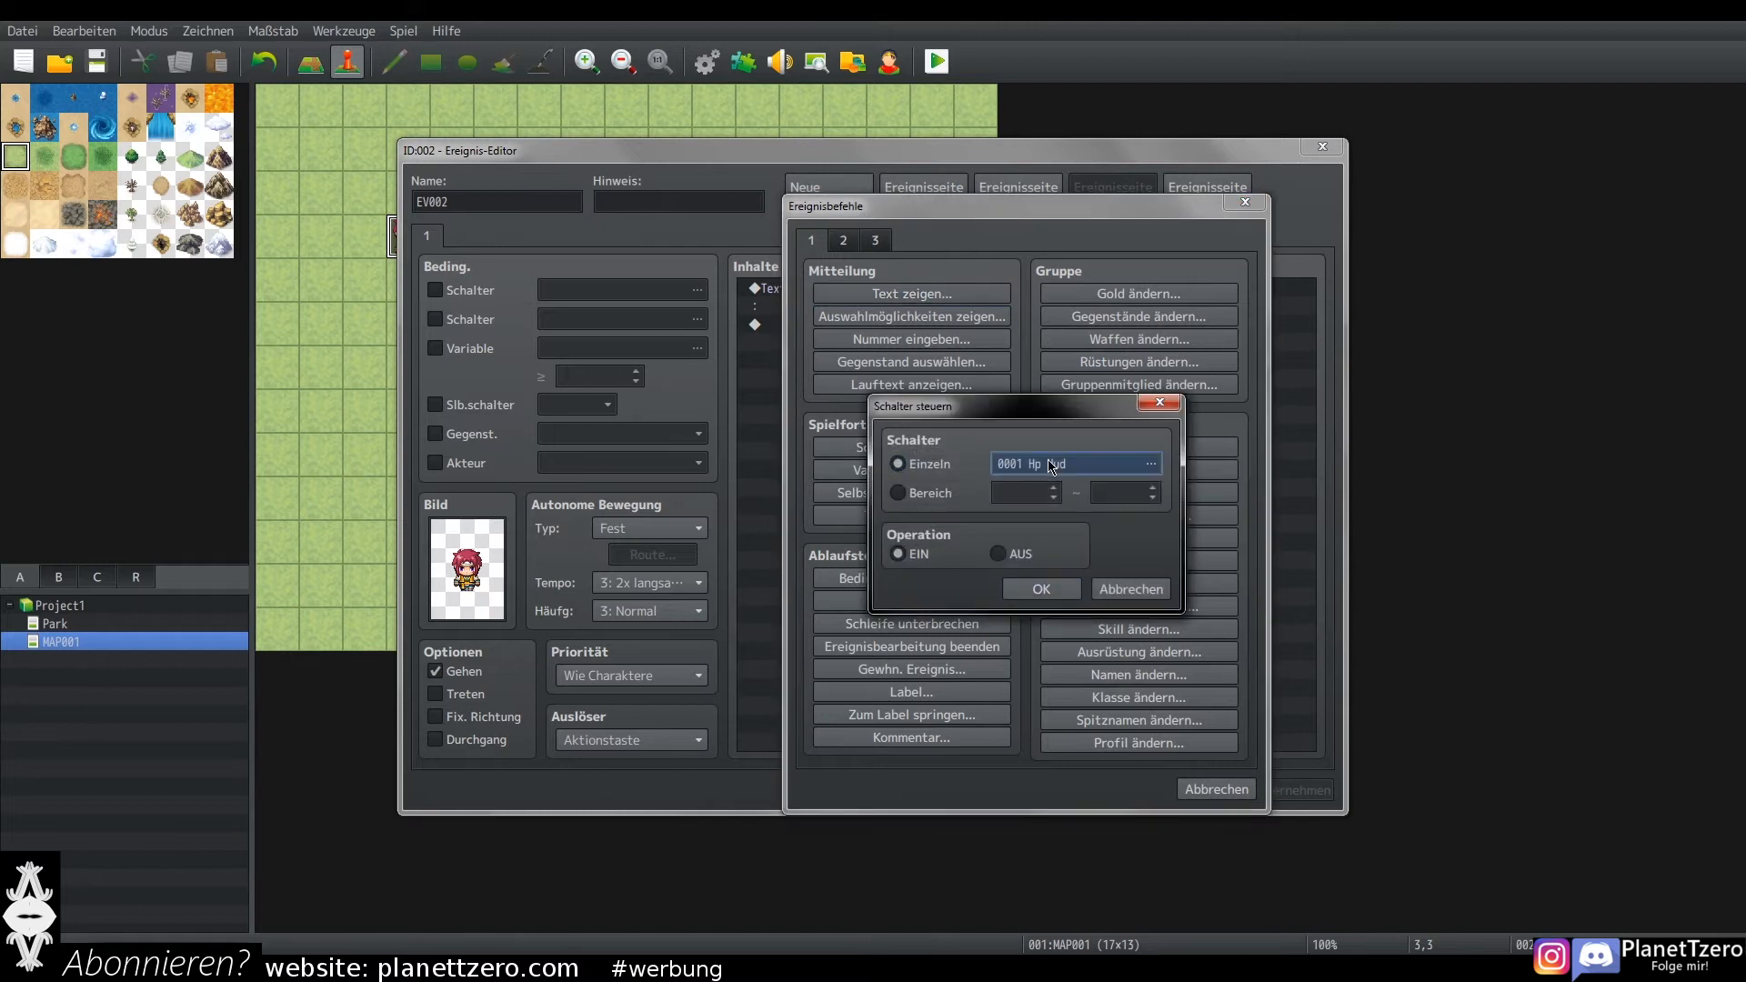
click(1091, 465)
click(1074, 381)
double_click(1069, 382)
click(1041, 589)
Step: Duplicate the event page and delete the switch command from the copy
click(920, 186)
click(1009, 195)
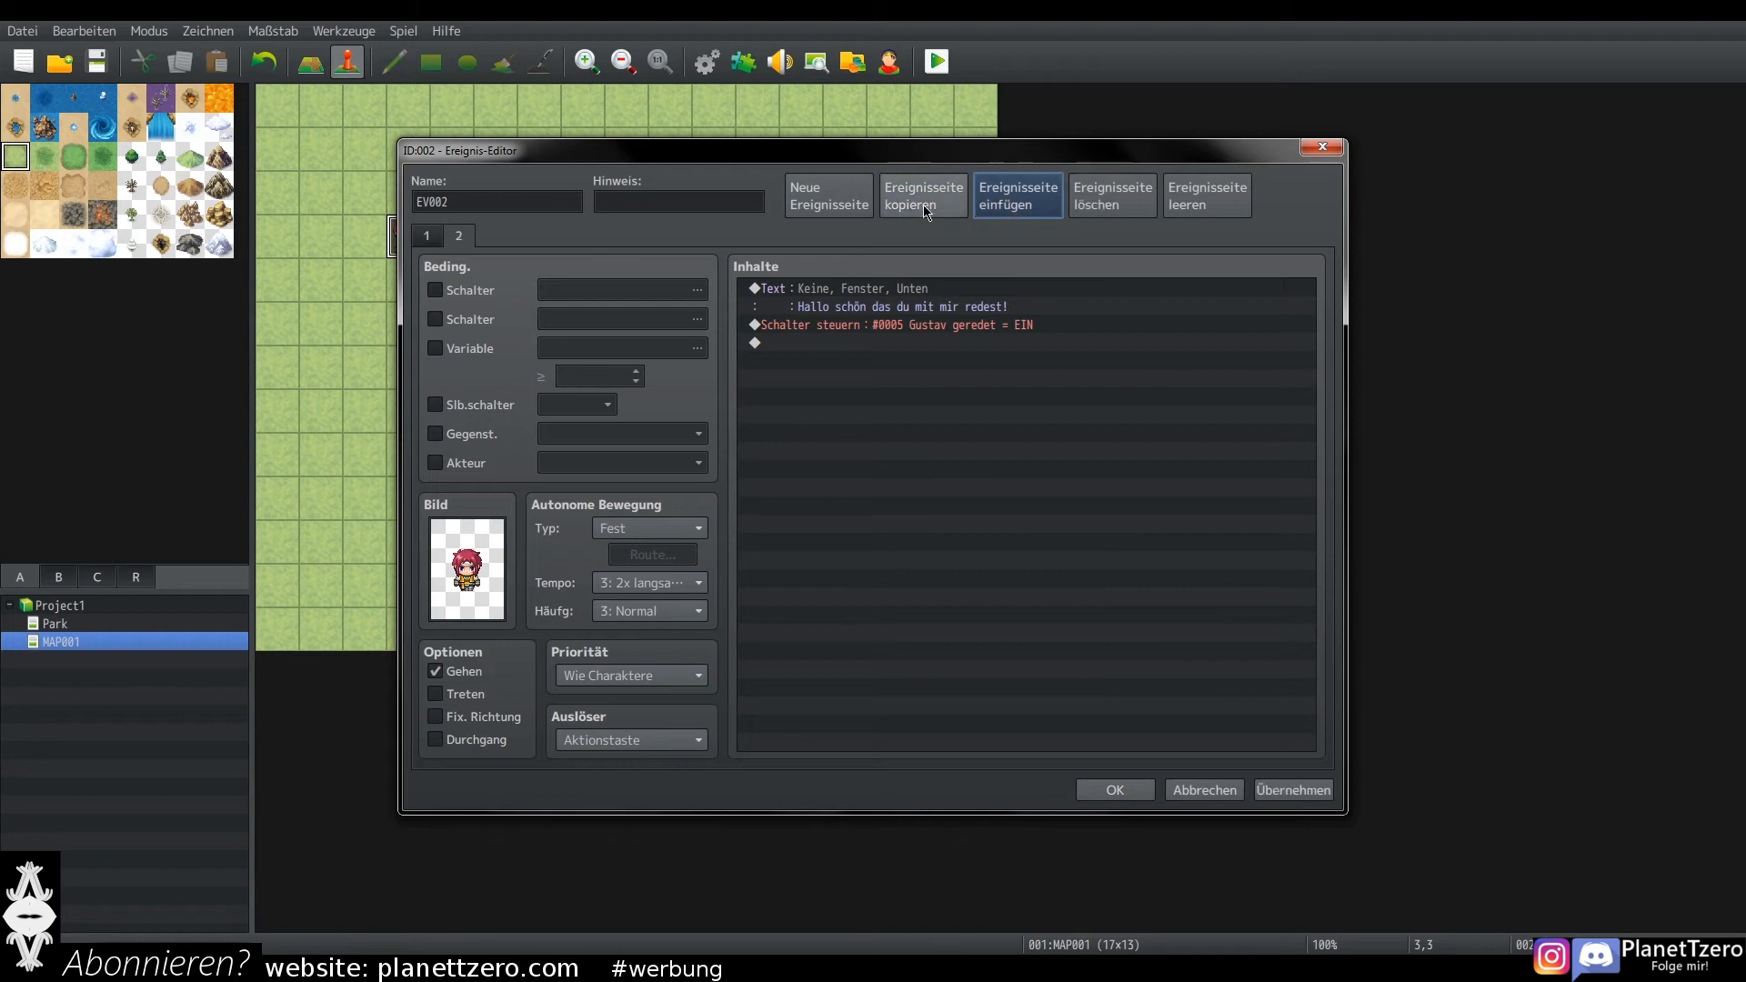
click(900, 331)
key(Delete)
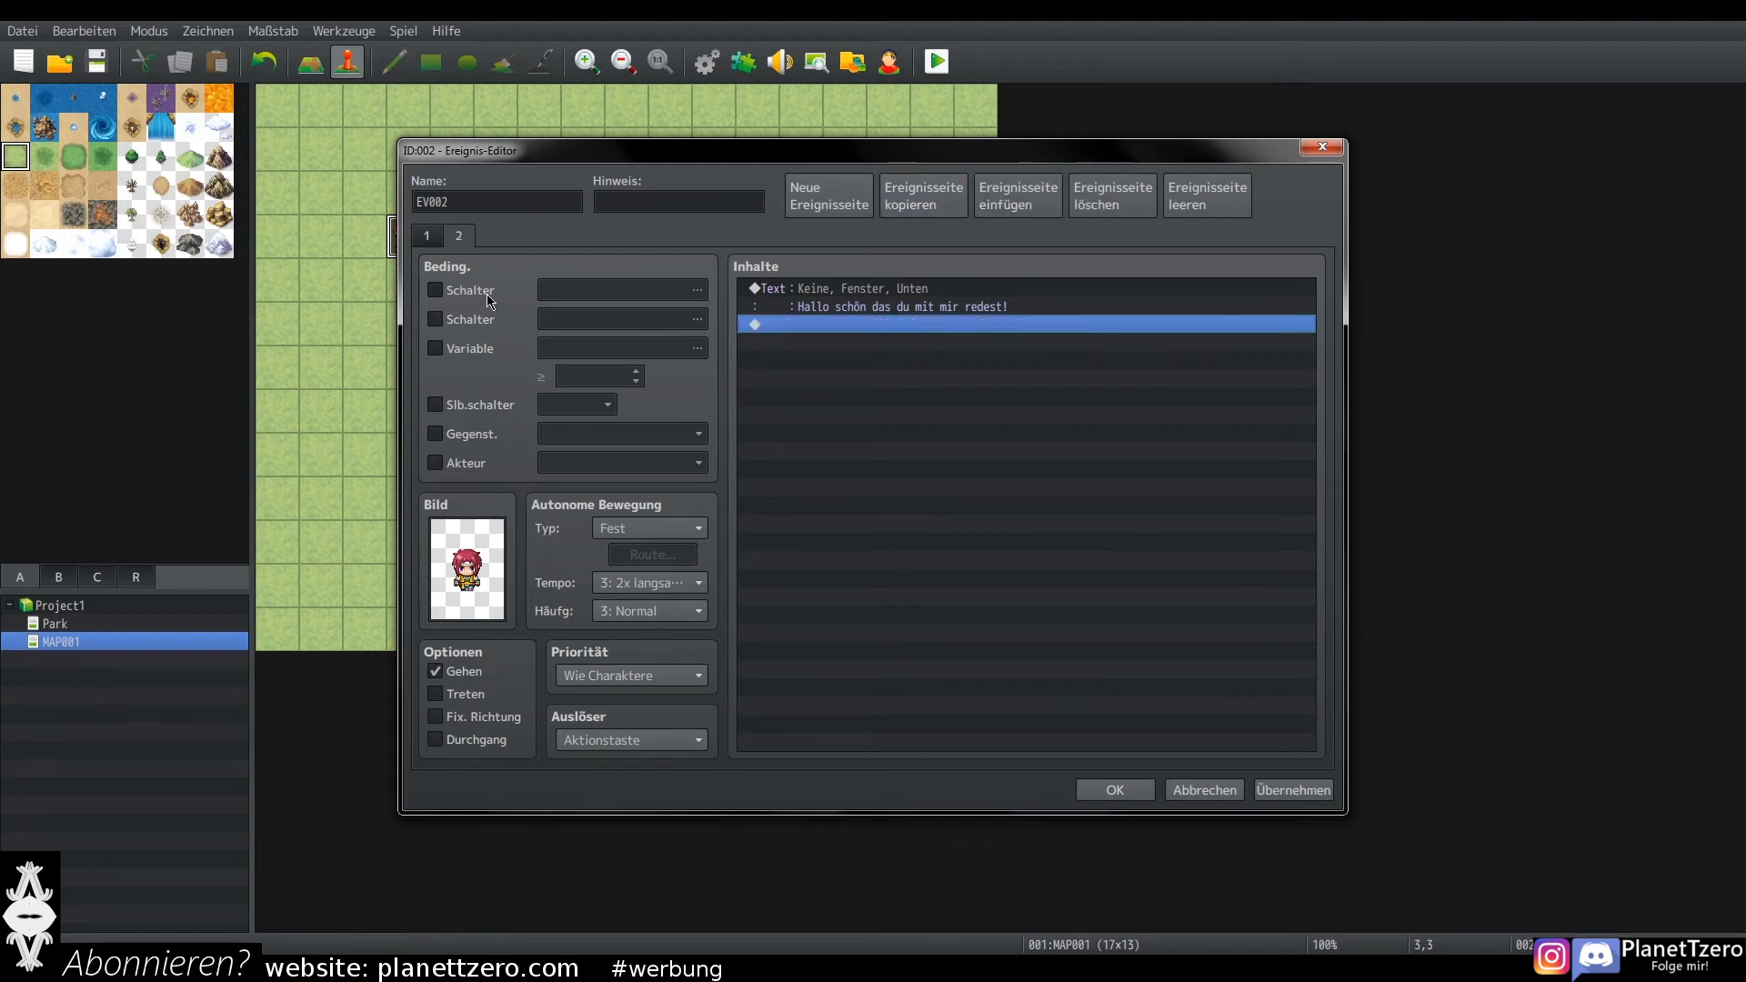
Step: Make the second event page depend on switch 0005 Gustav geredet
click(488, 292)
click(697, 289)
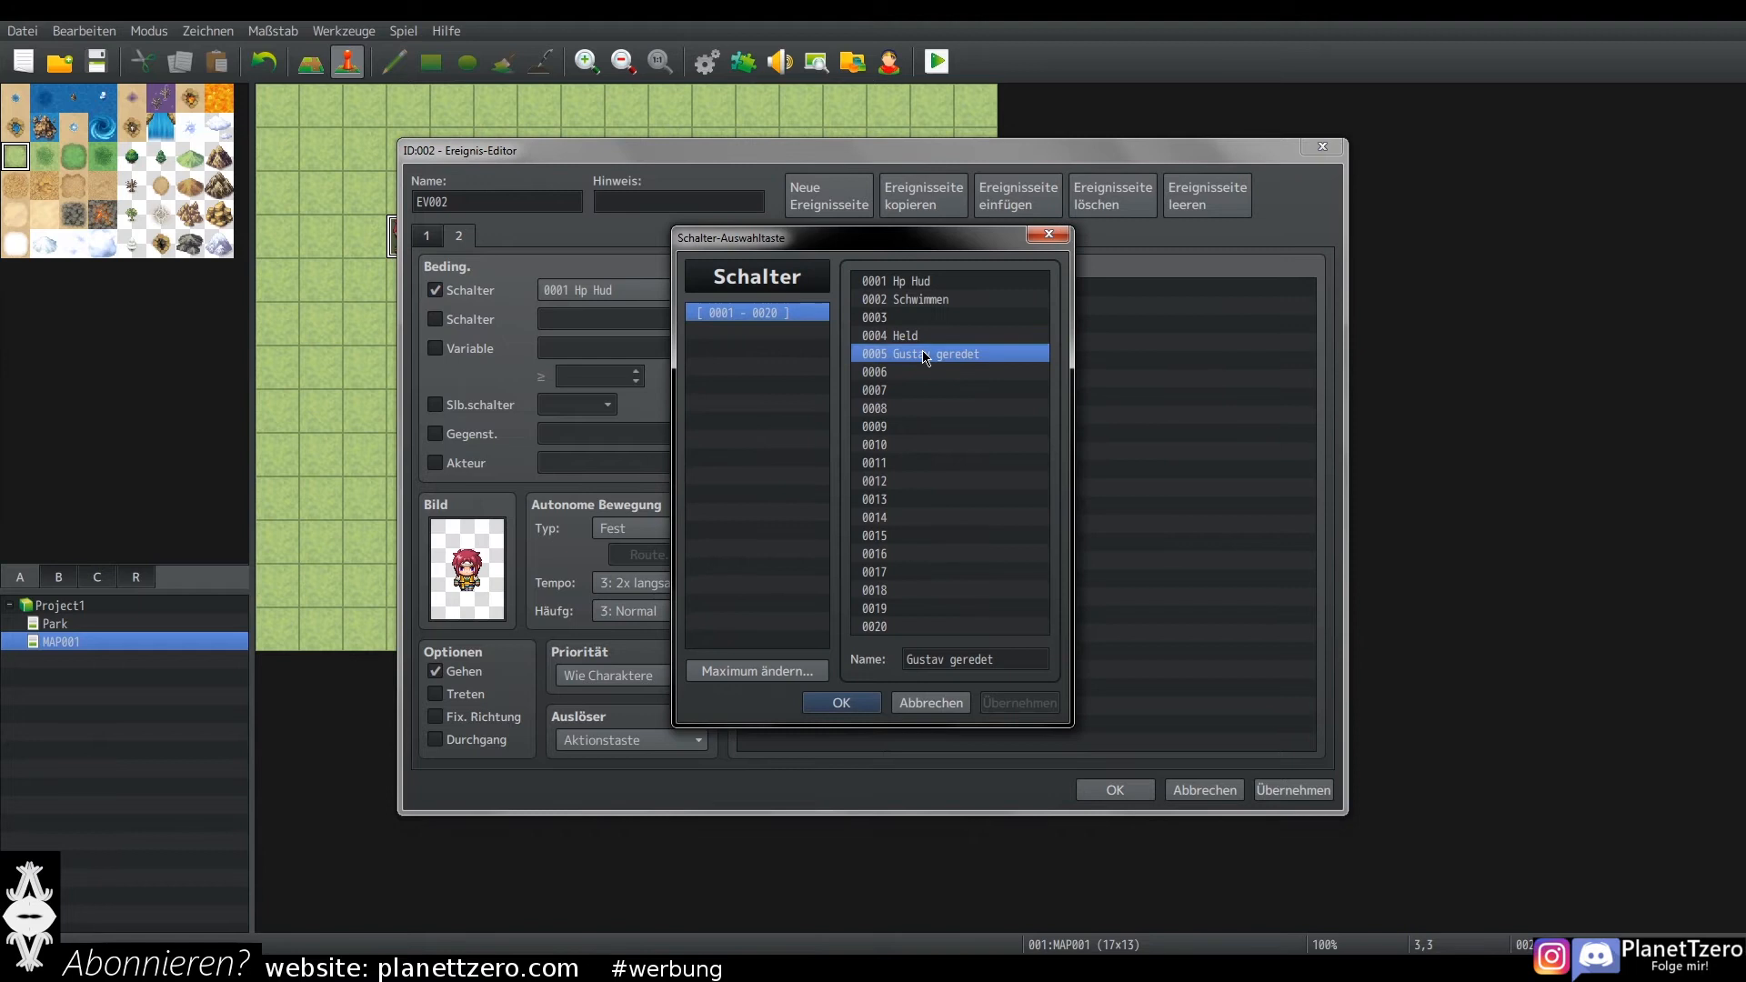
double_click(925, 354)
Step: Change the second page's message to "wir haben schon geredet!" and save the event
double_click(928, 295)
drag(1099, 440, 875, 465)
text(wir haben schon geredet)
click(1148, 598)
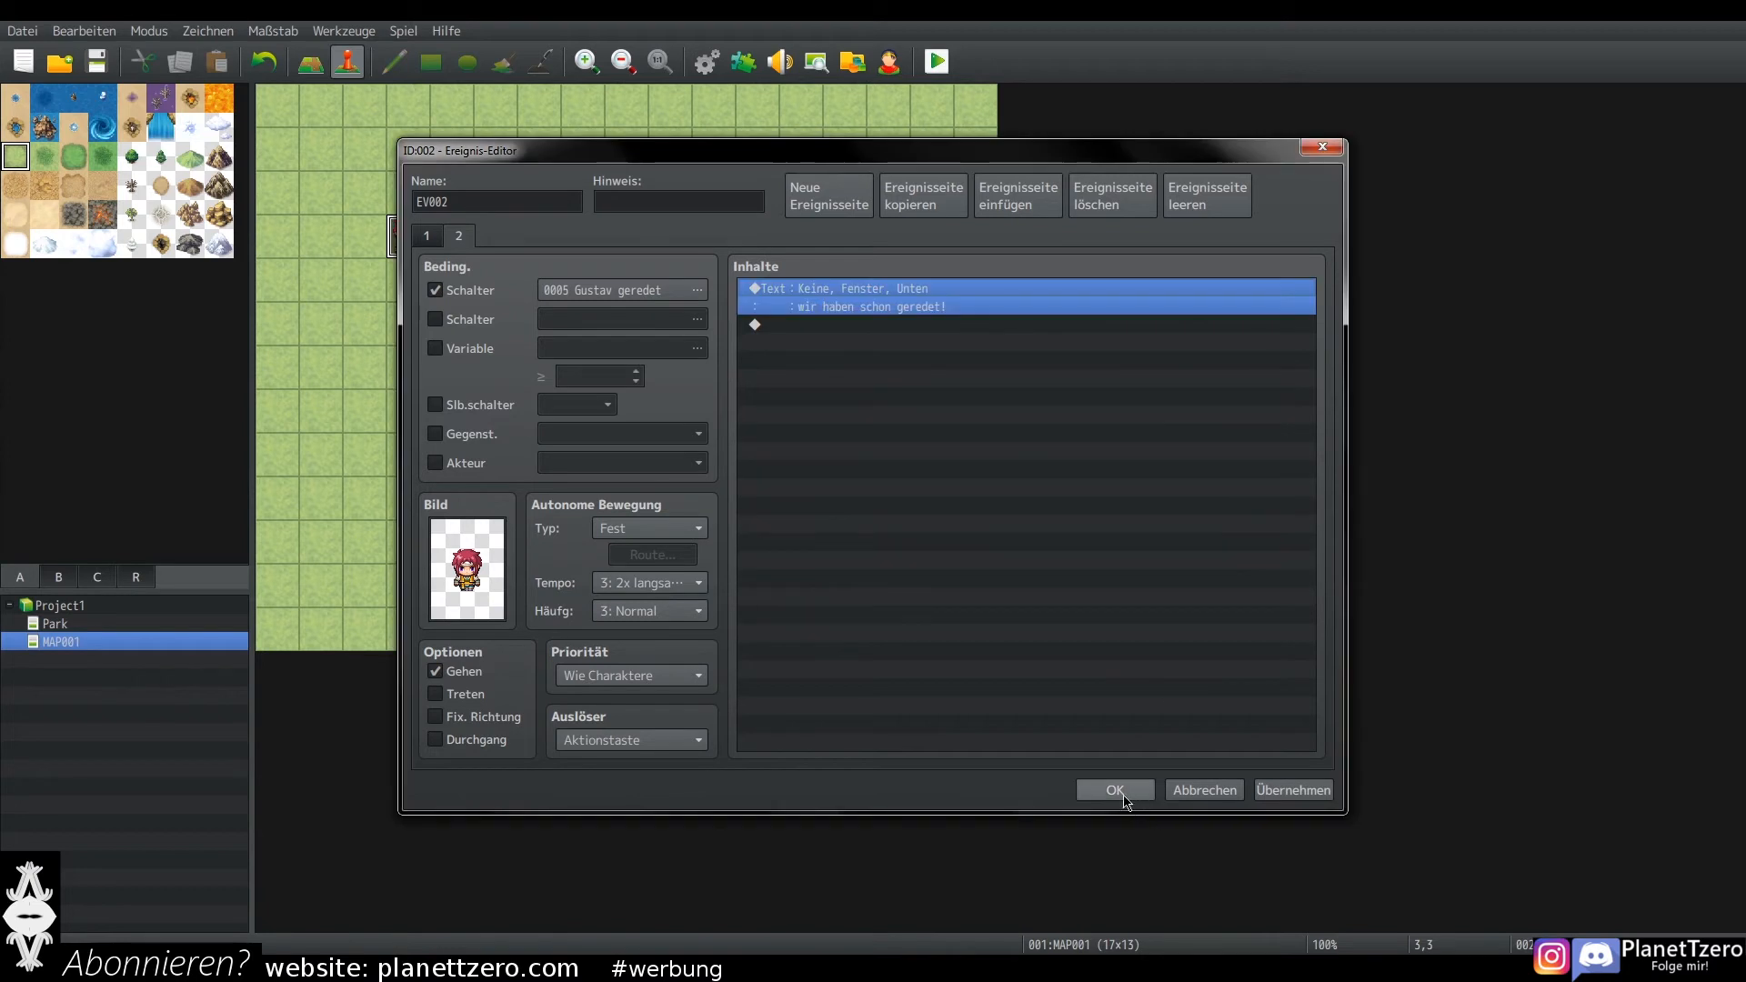
click(1115, 789)
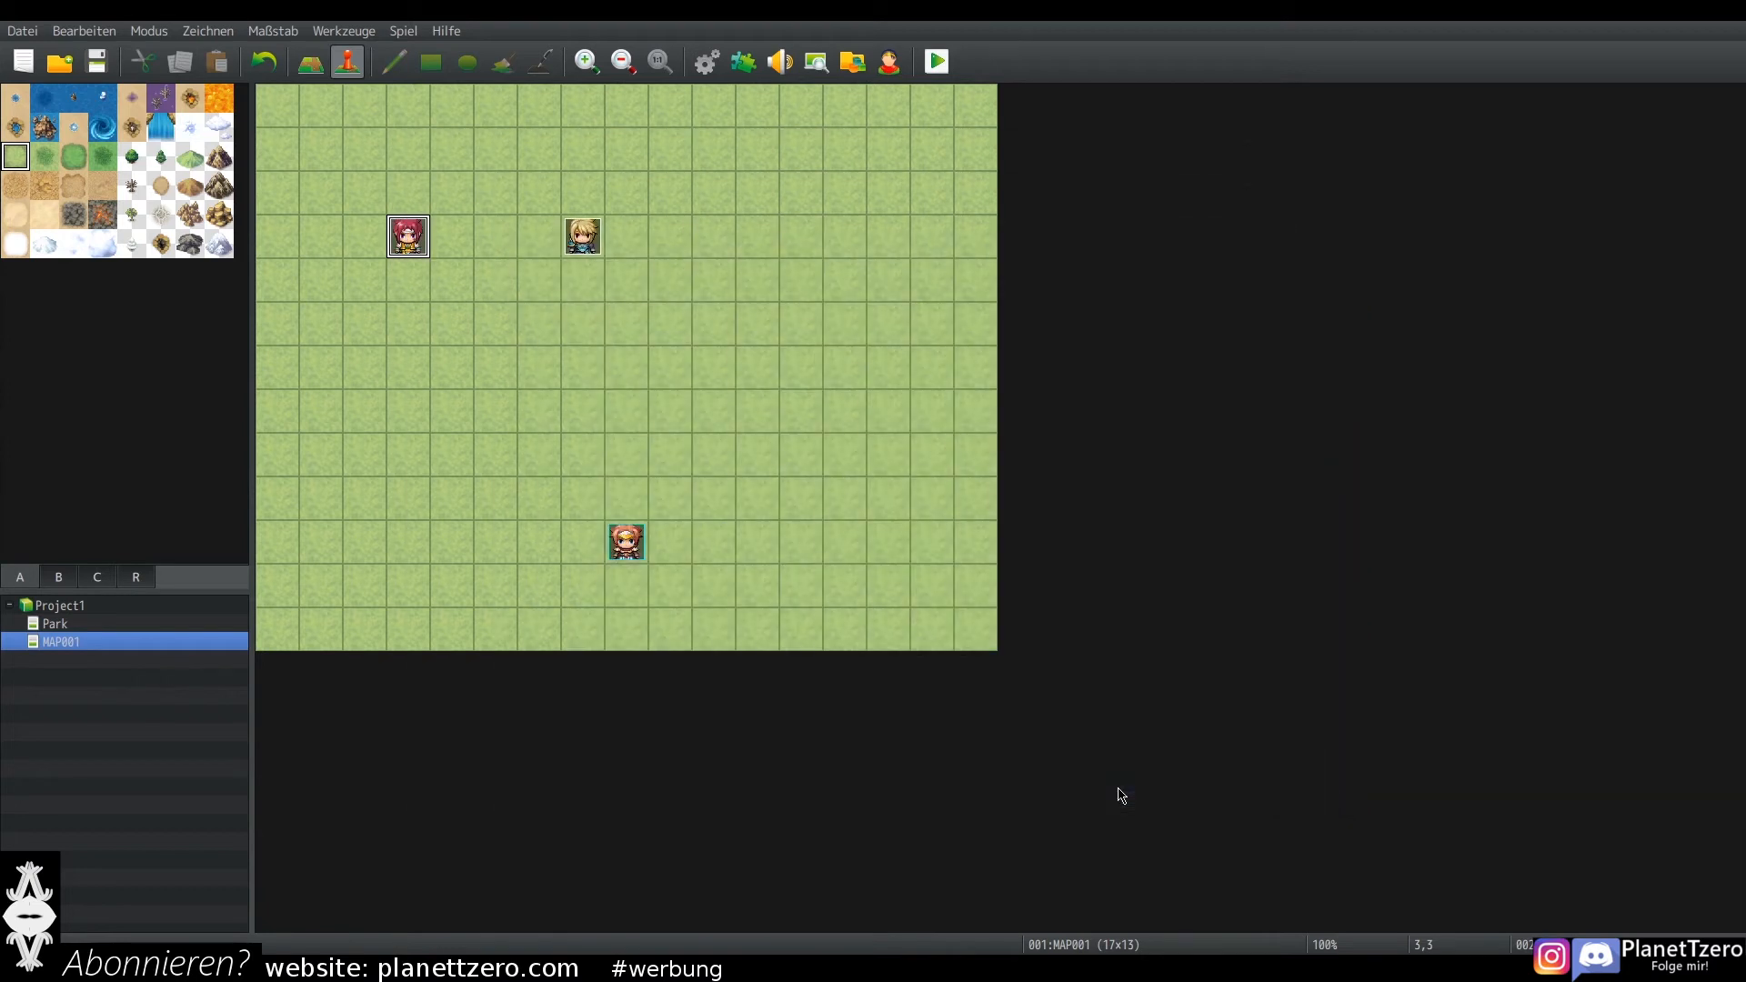
Step: Start a playtest of the project and begin a new game
click(937, 61)
key(Return)
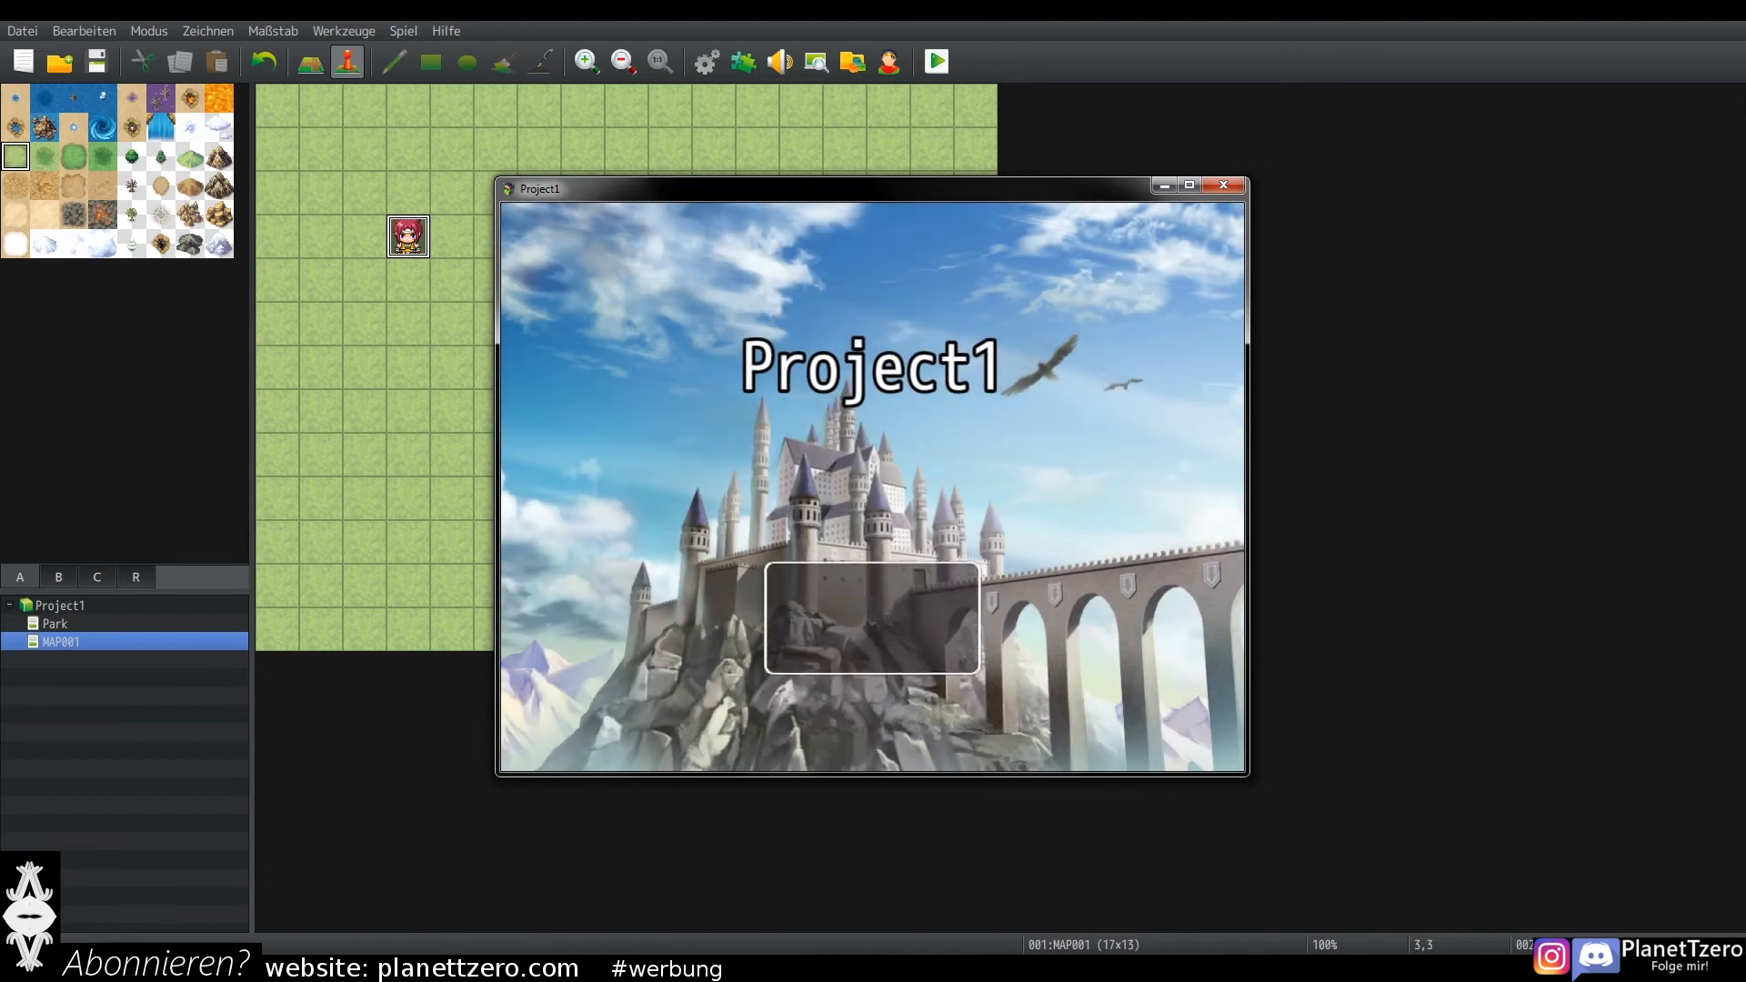
key(Return)
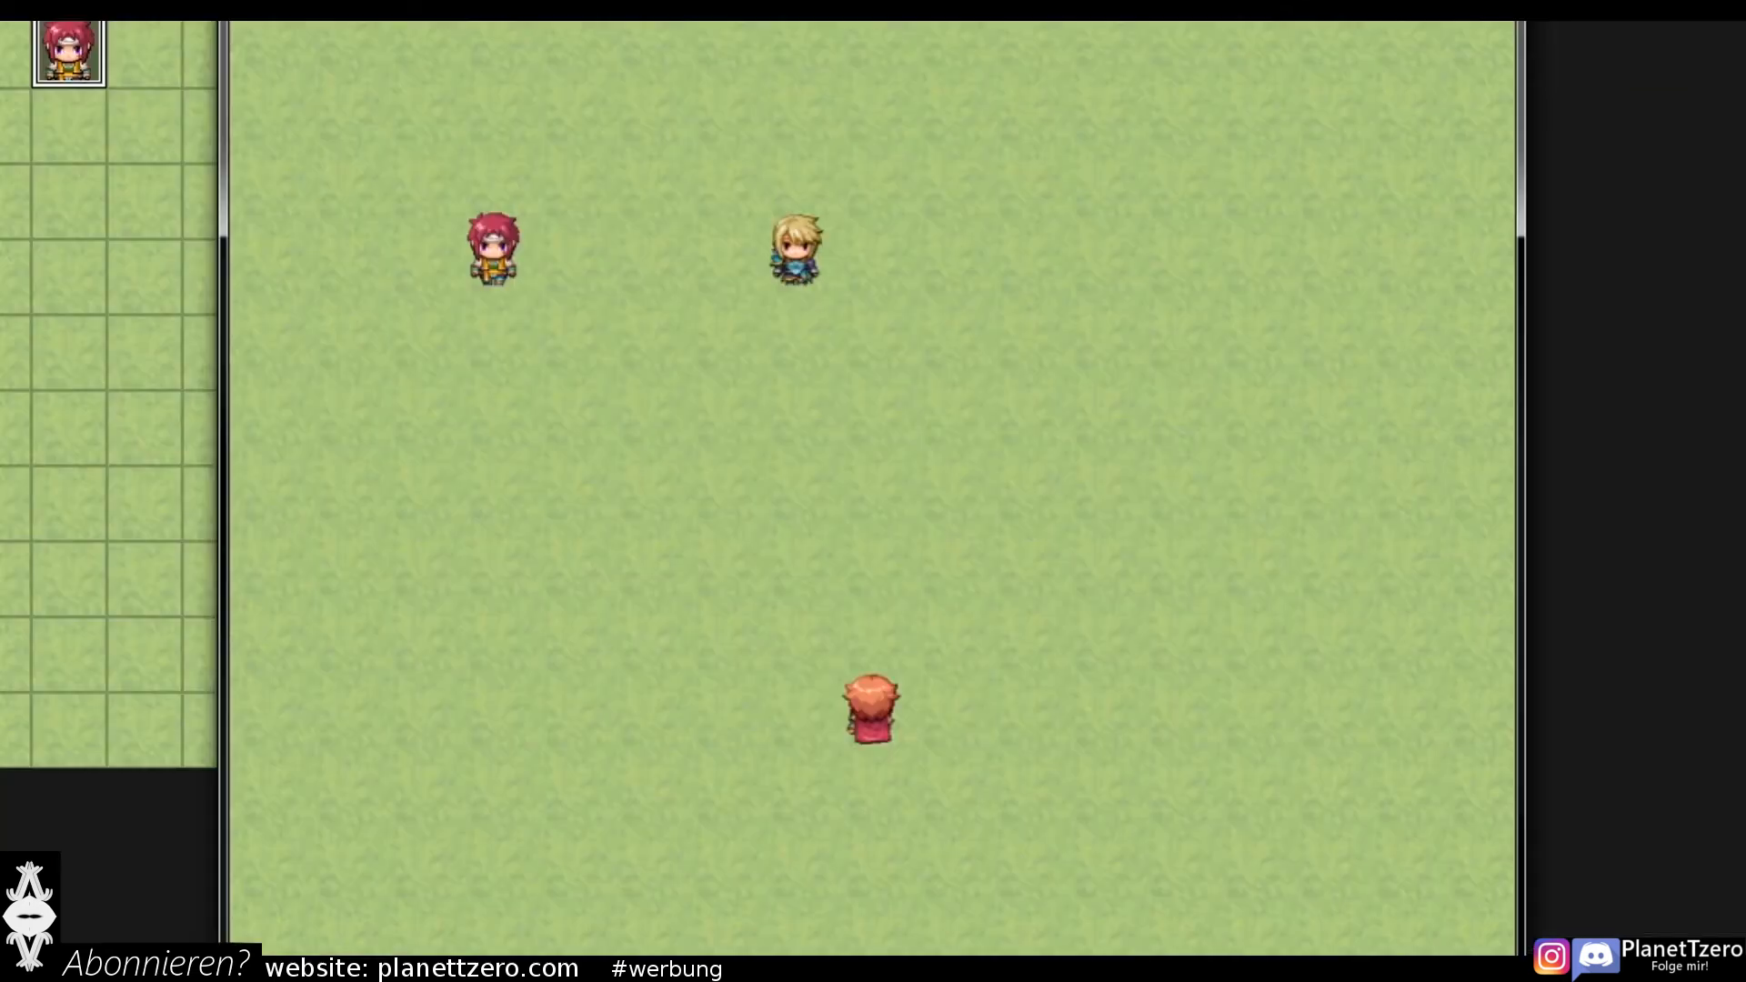
Step: Walk up to the blond character and talk to him to check the dialogue before Gustav has been spoken to
key(Up)
key(Up)
key(Up)
key(Left)
key(Up)
key(Up)
key(Return)
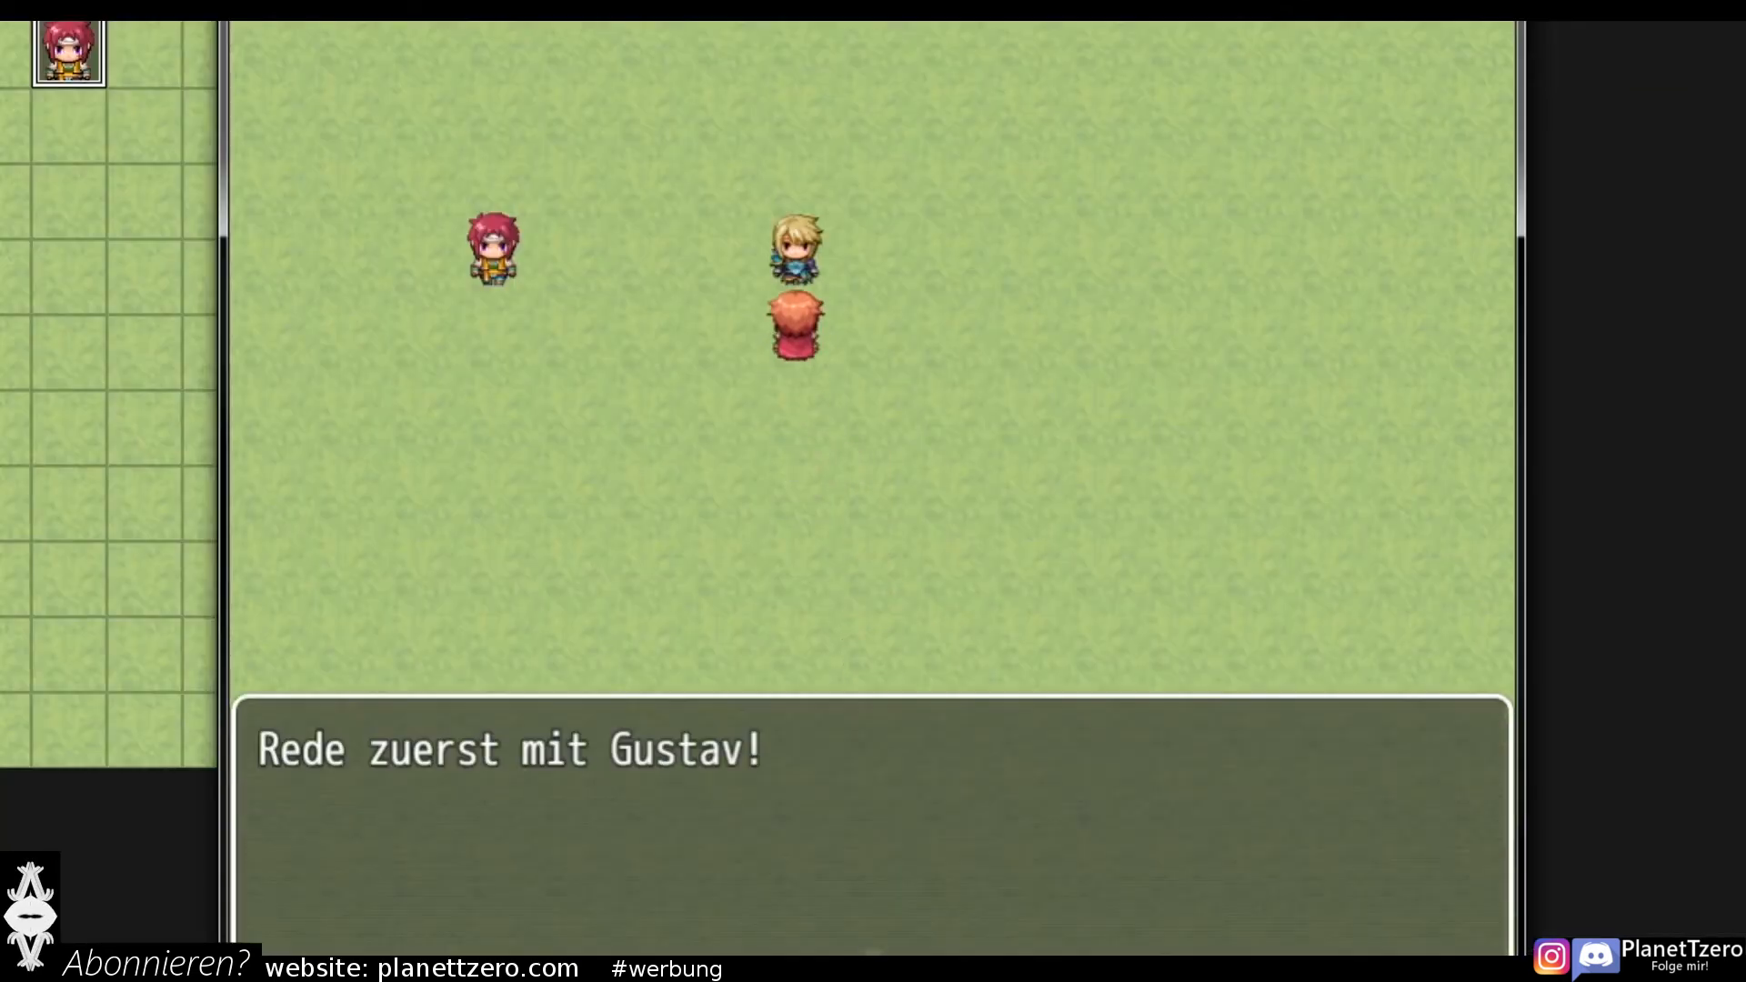
key(Return)
Step: Walk to the red-haired character and talk to him twice to check both of his messages
key(Left)
key(Left)
key(Left)
key(Left)
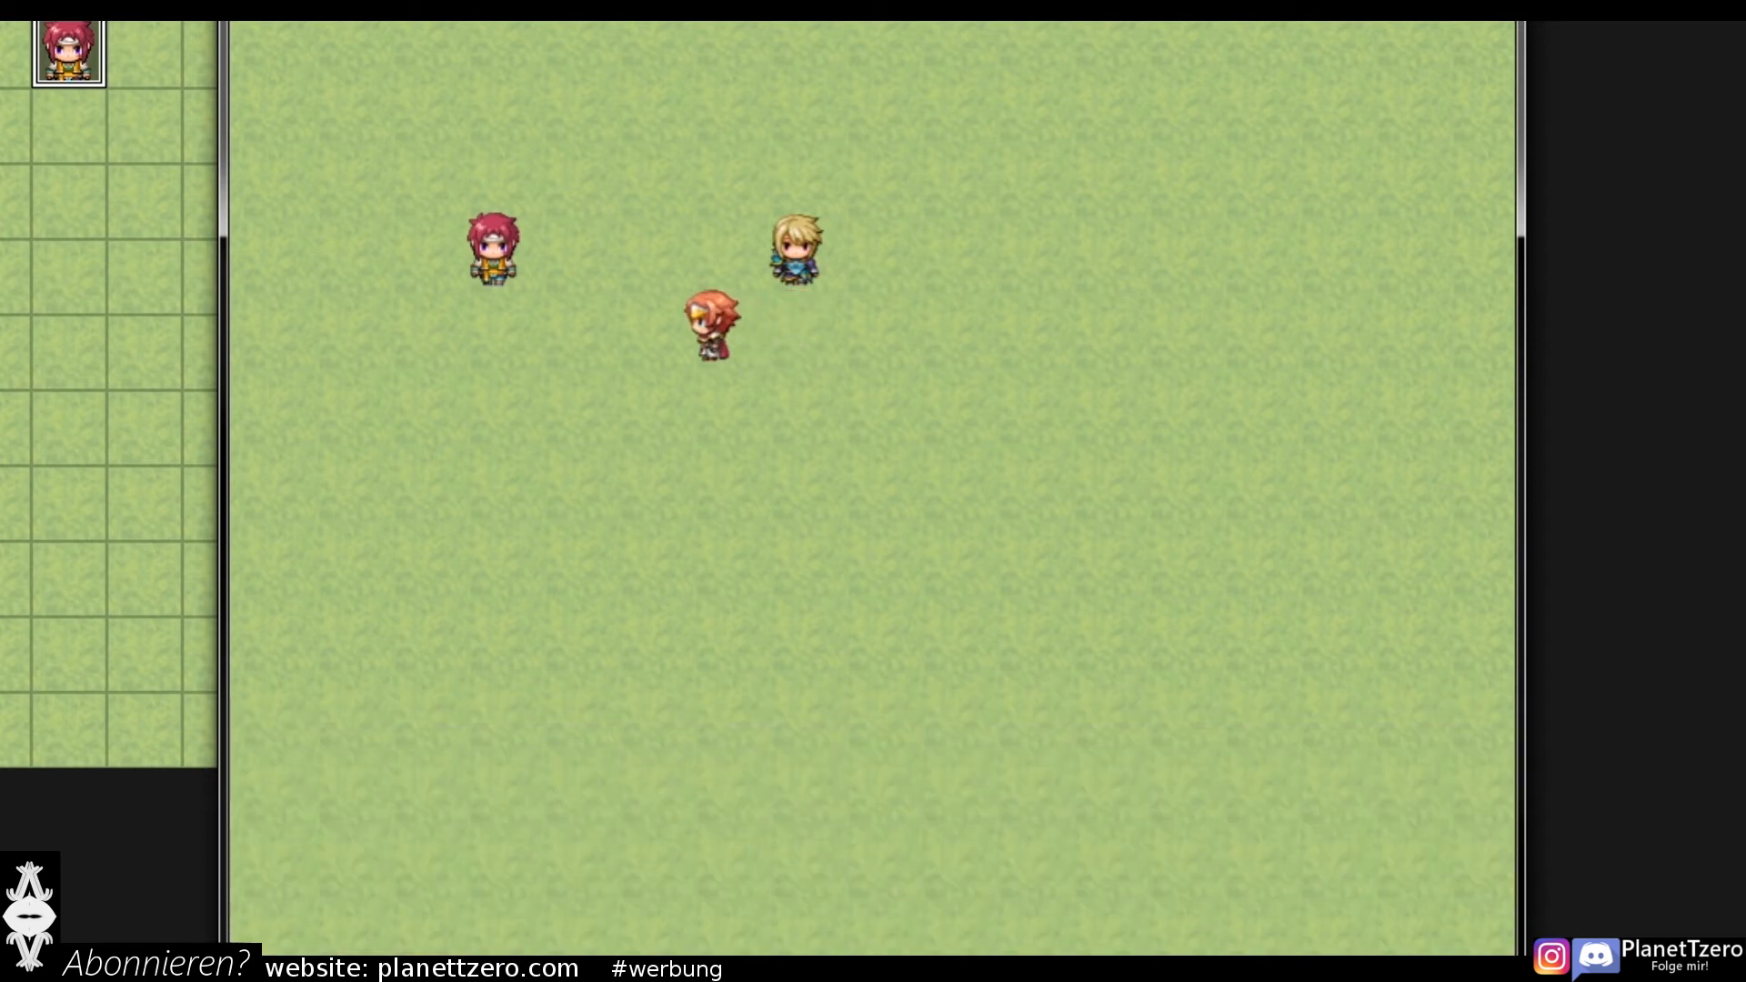
key(Up)
key(Return)
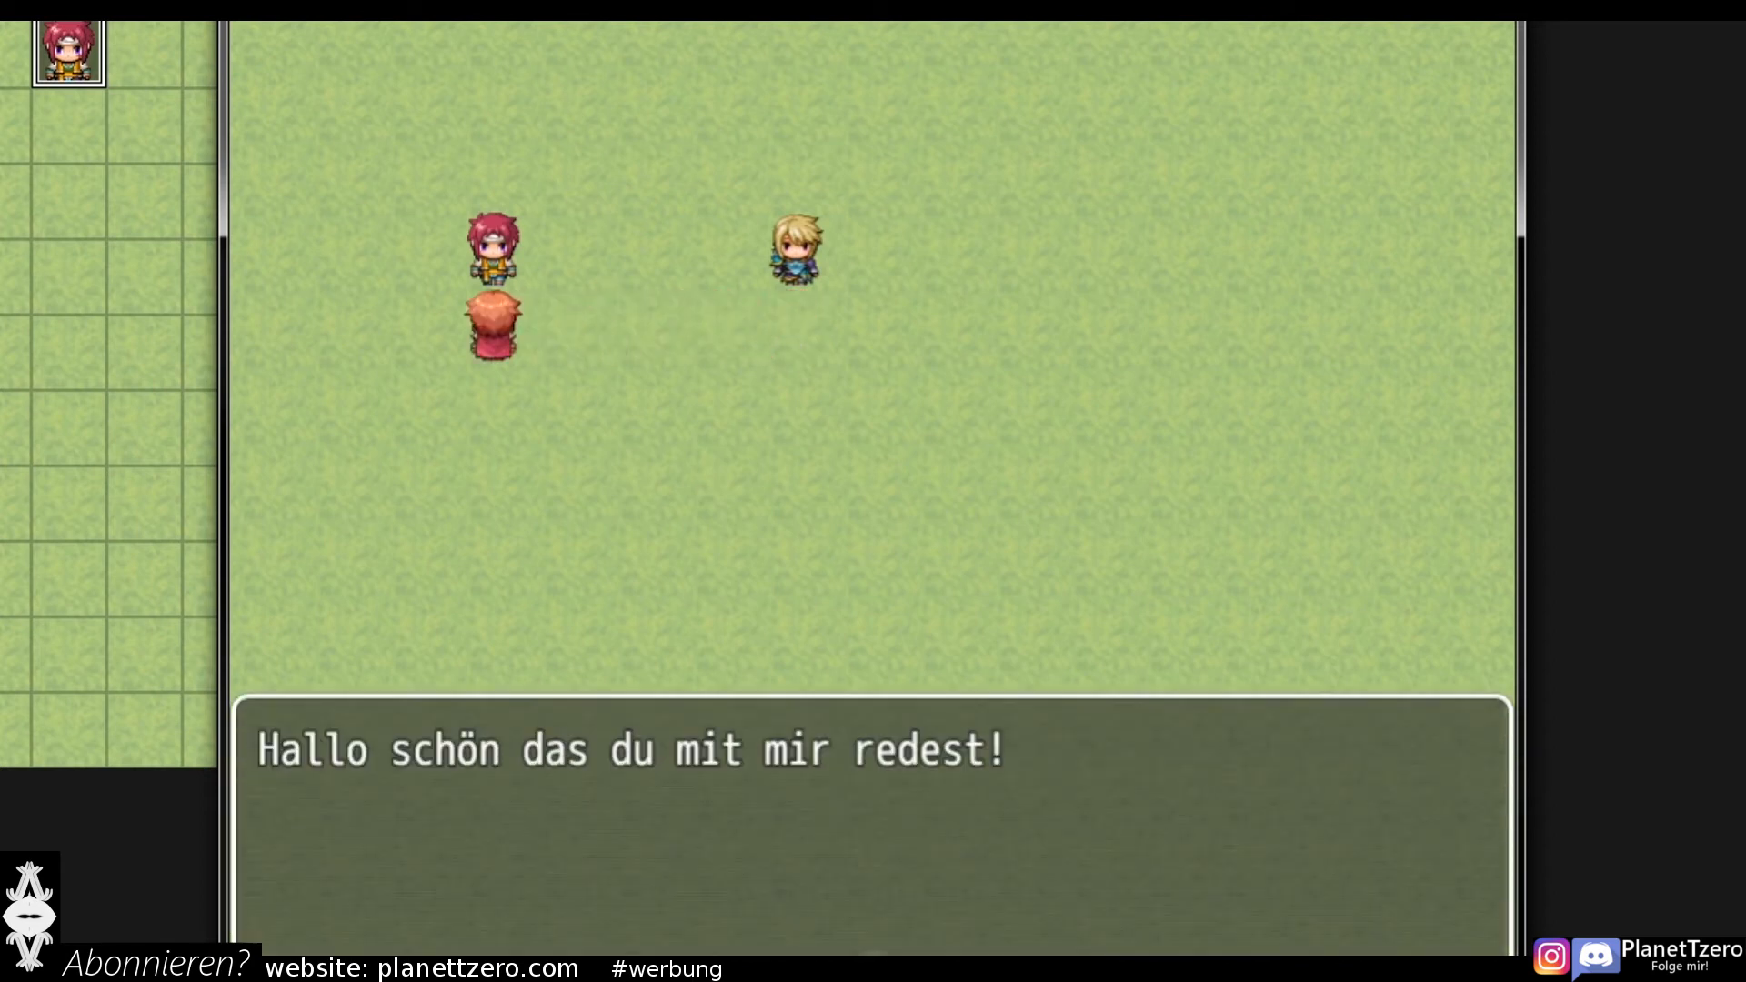
key(Return)
key(Return)
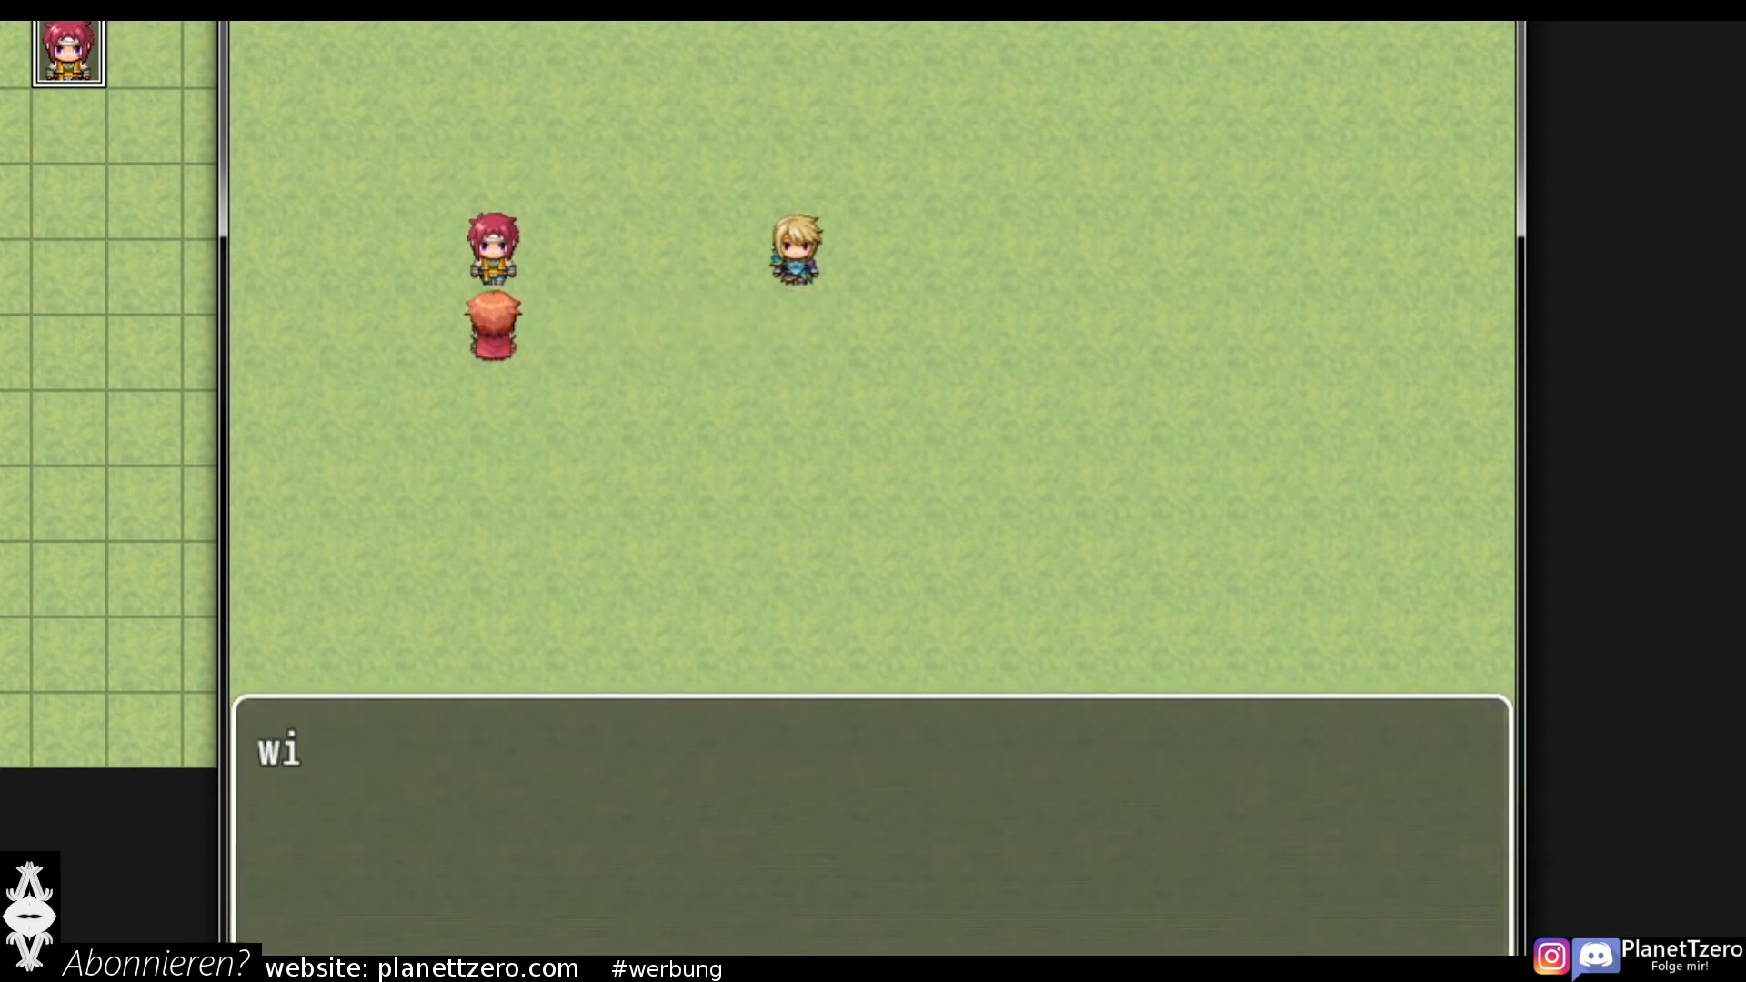
key(Return)
Step: Return to the blond character and talk to him again to check the dialogue after speaking with Gustav
key(Right)
key(Right)
key(Right)
key(Right)
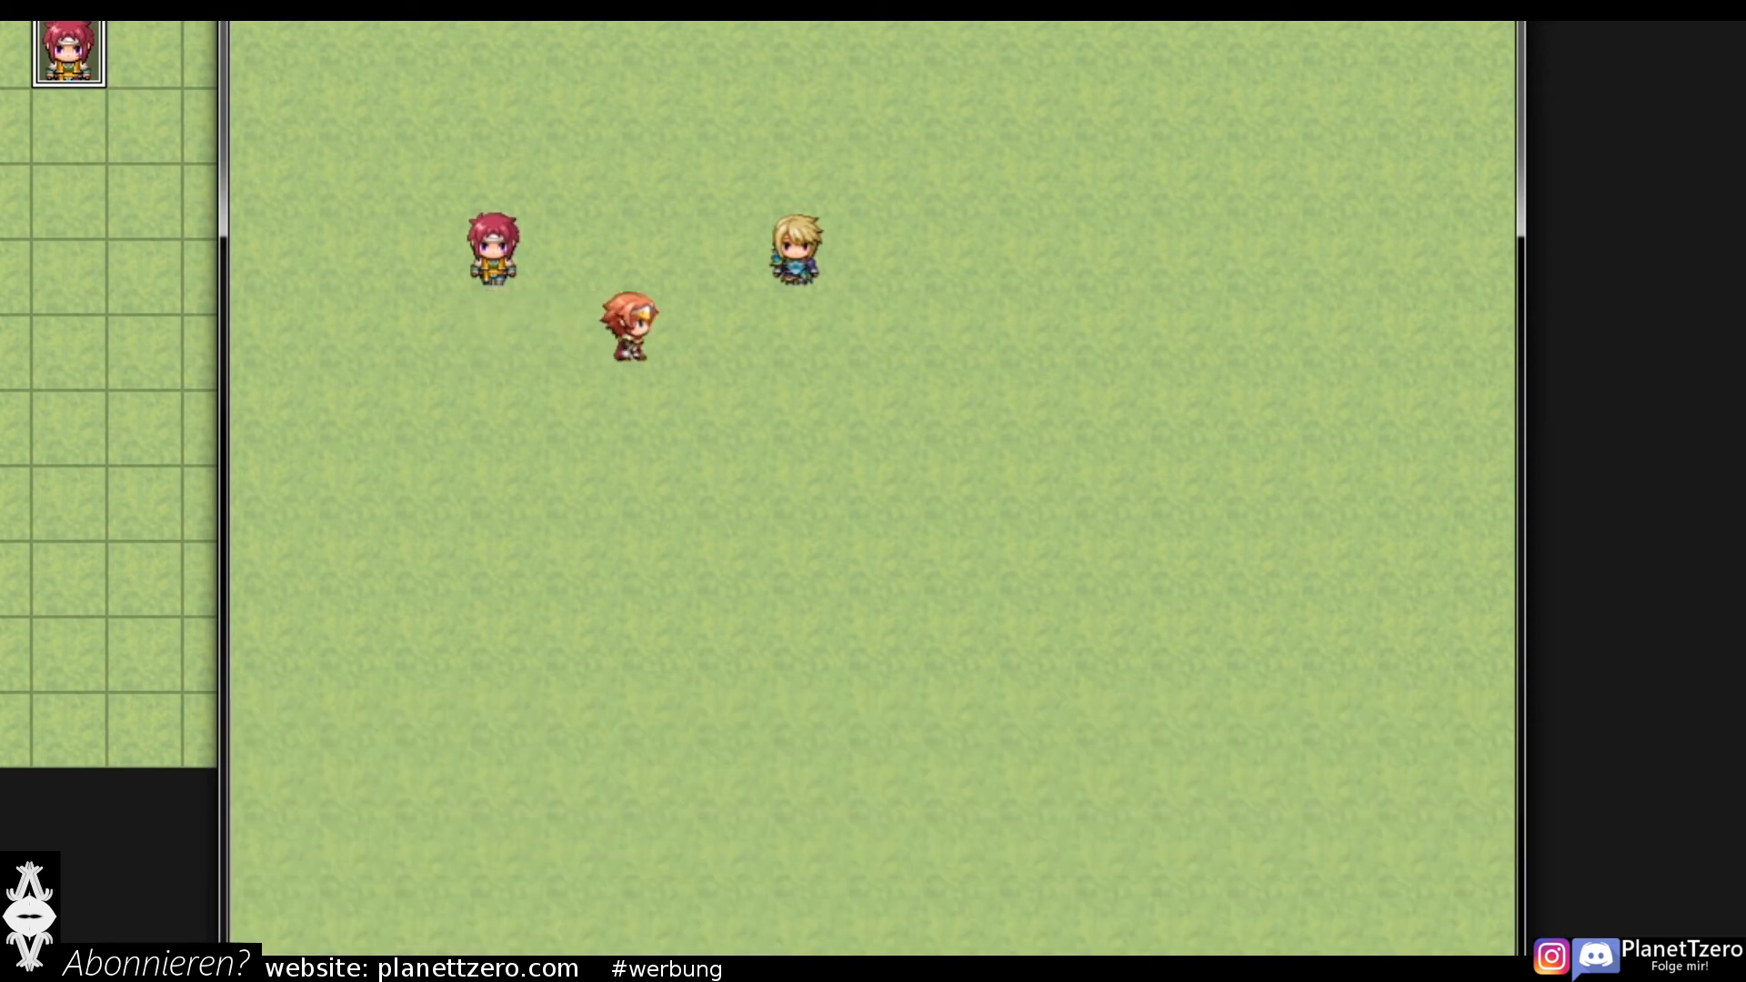
key(Return)
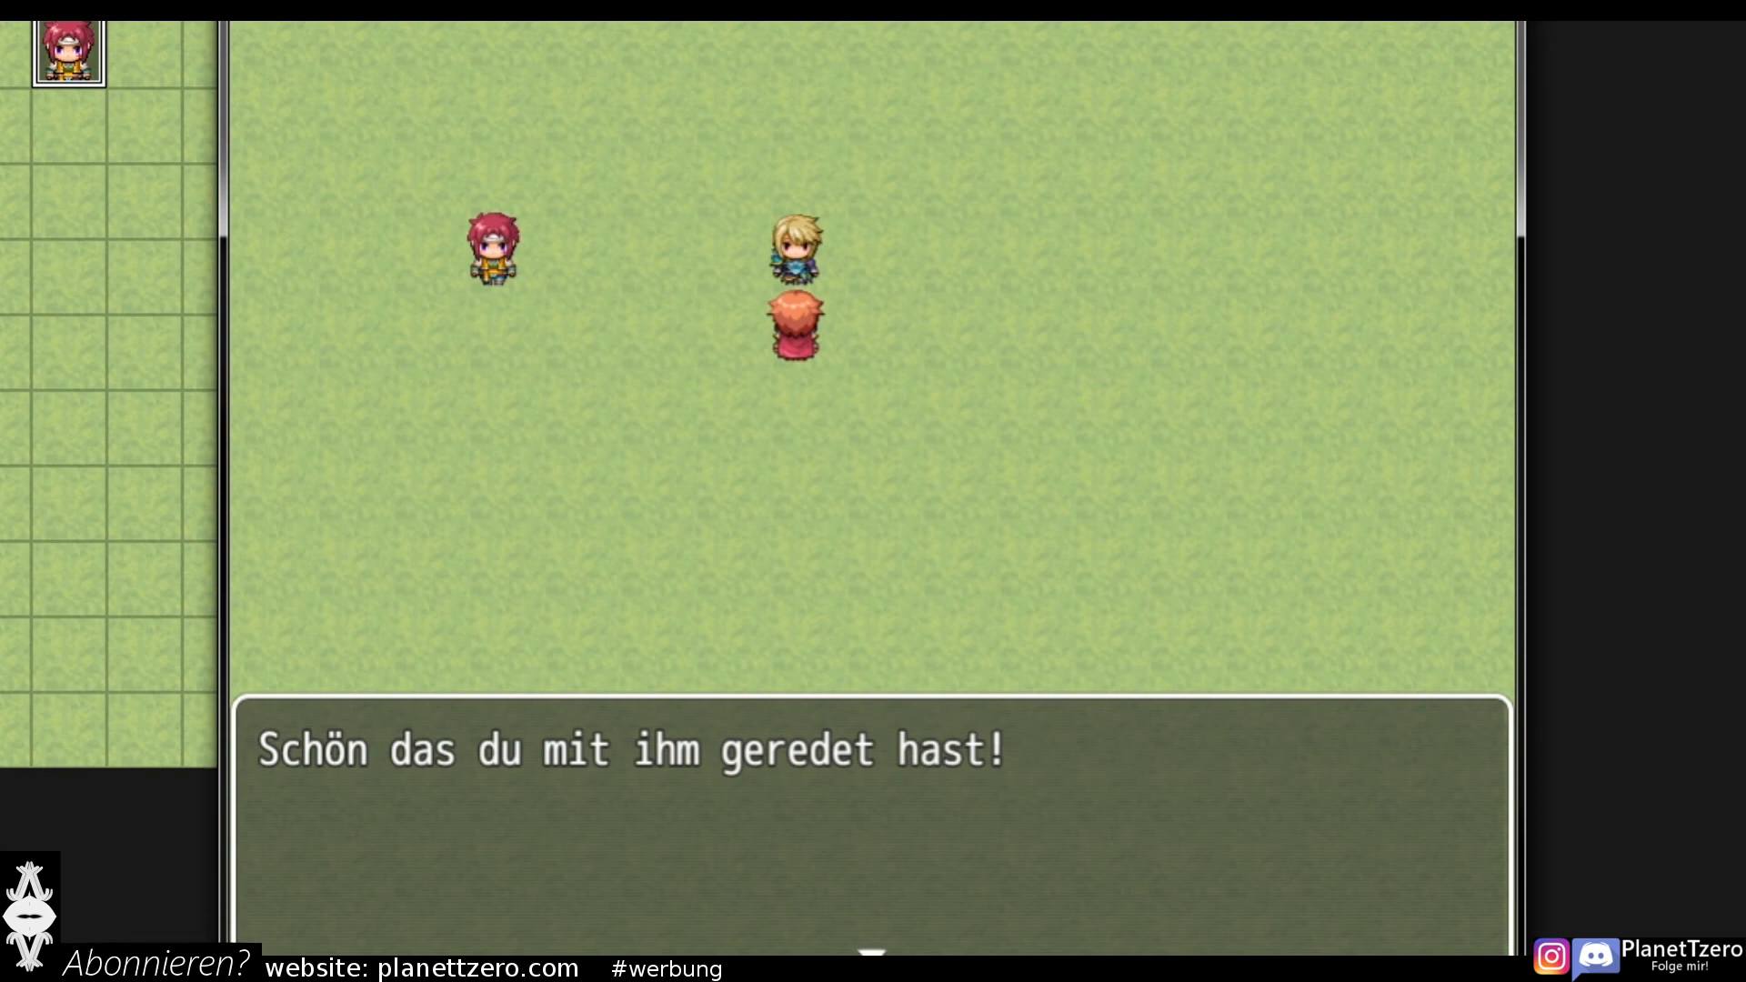
key(Return)
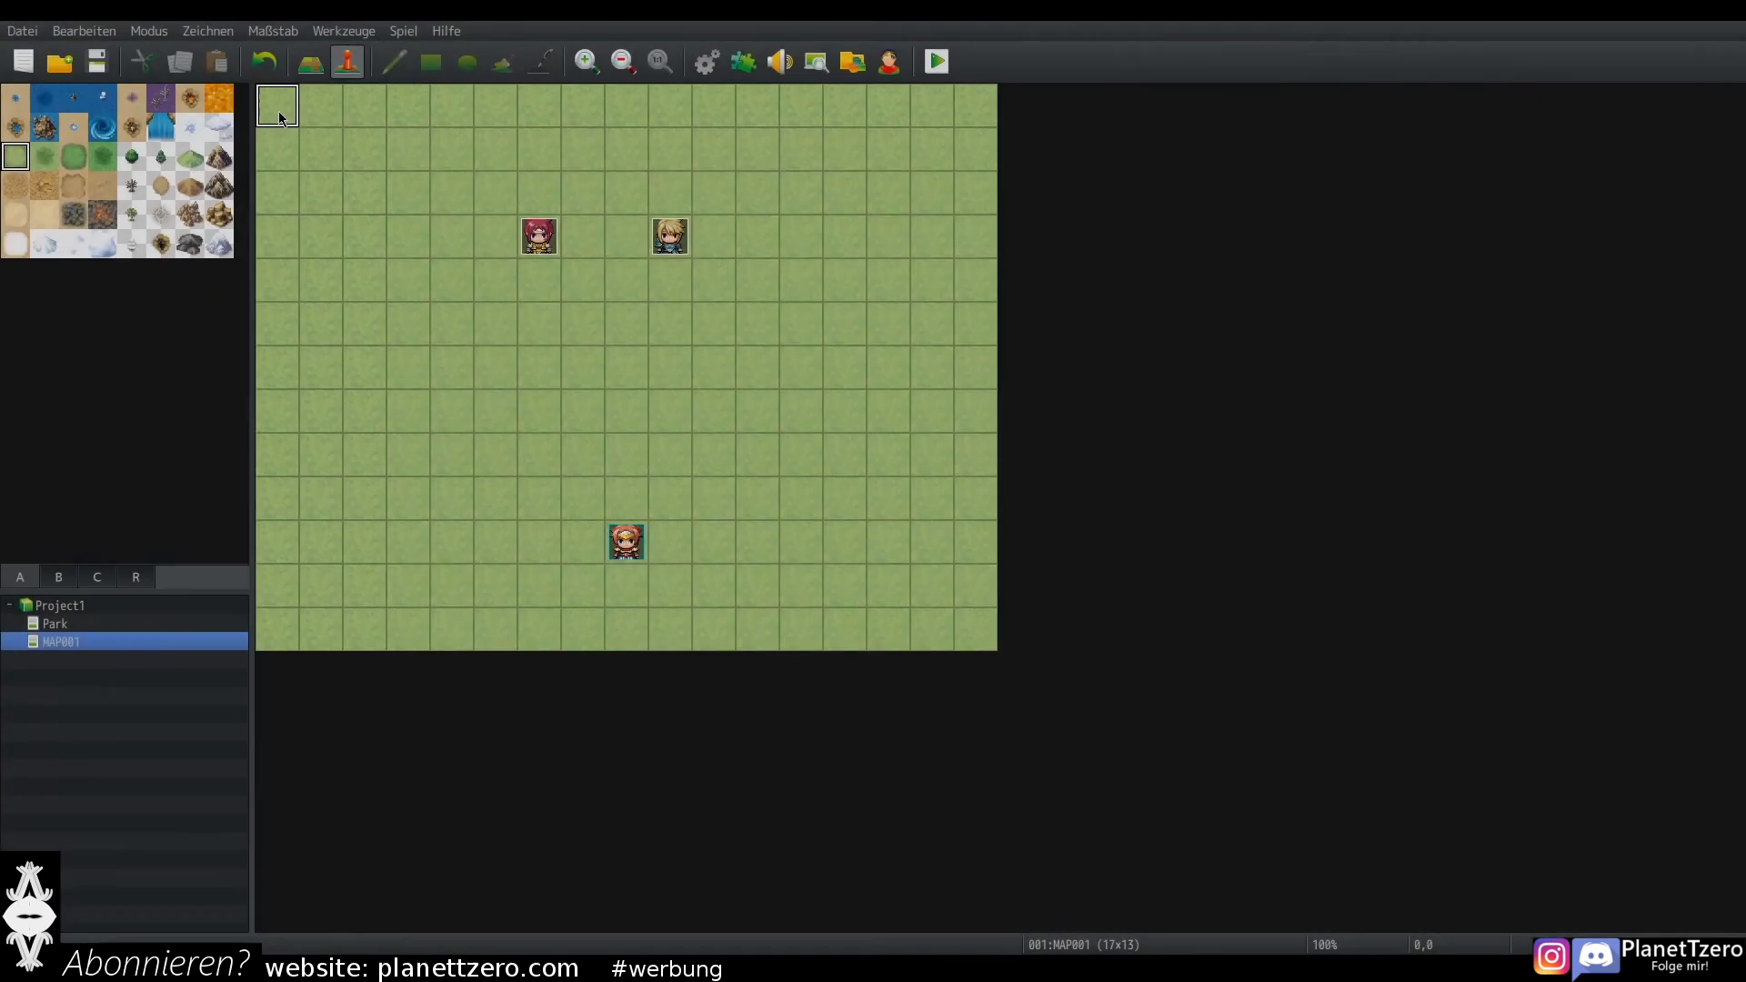
Step: Create a new event on the map's upper-left corner tile and set its trigger to Autorun
double_click(278, 111)
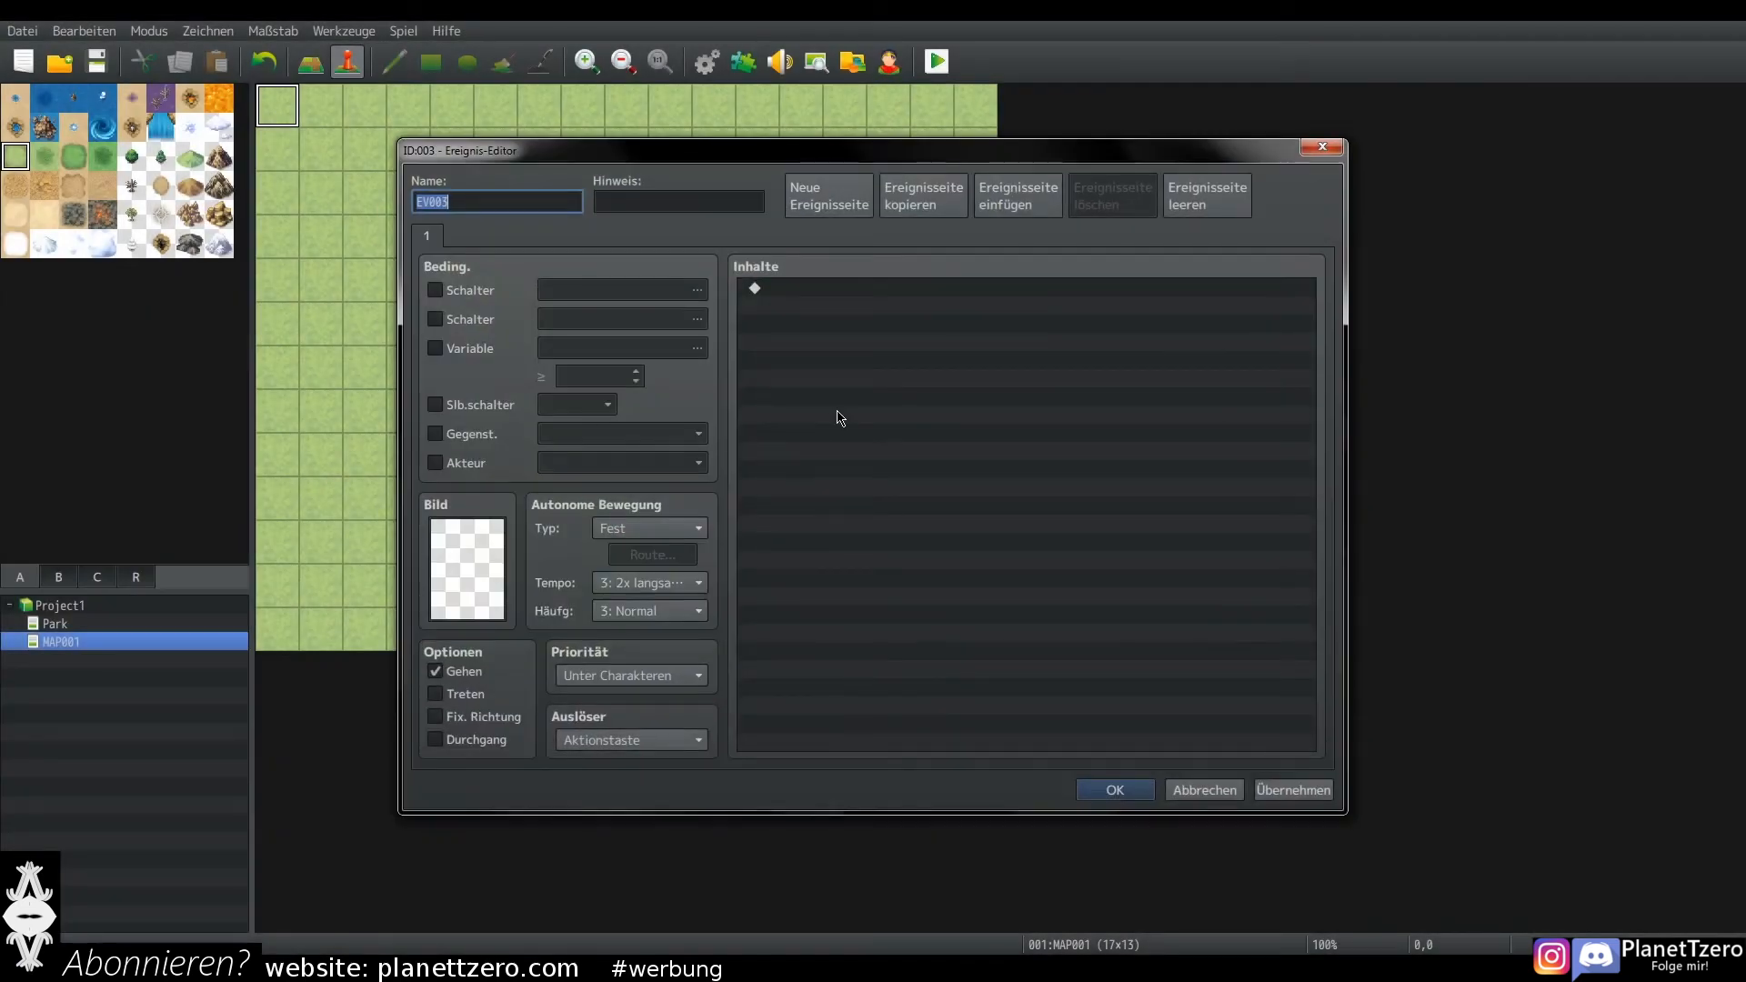
click(628, 740)
click(614, 827)
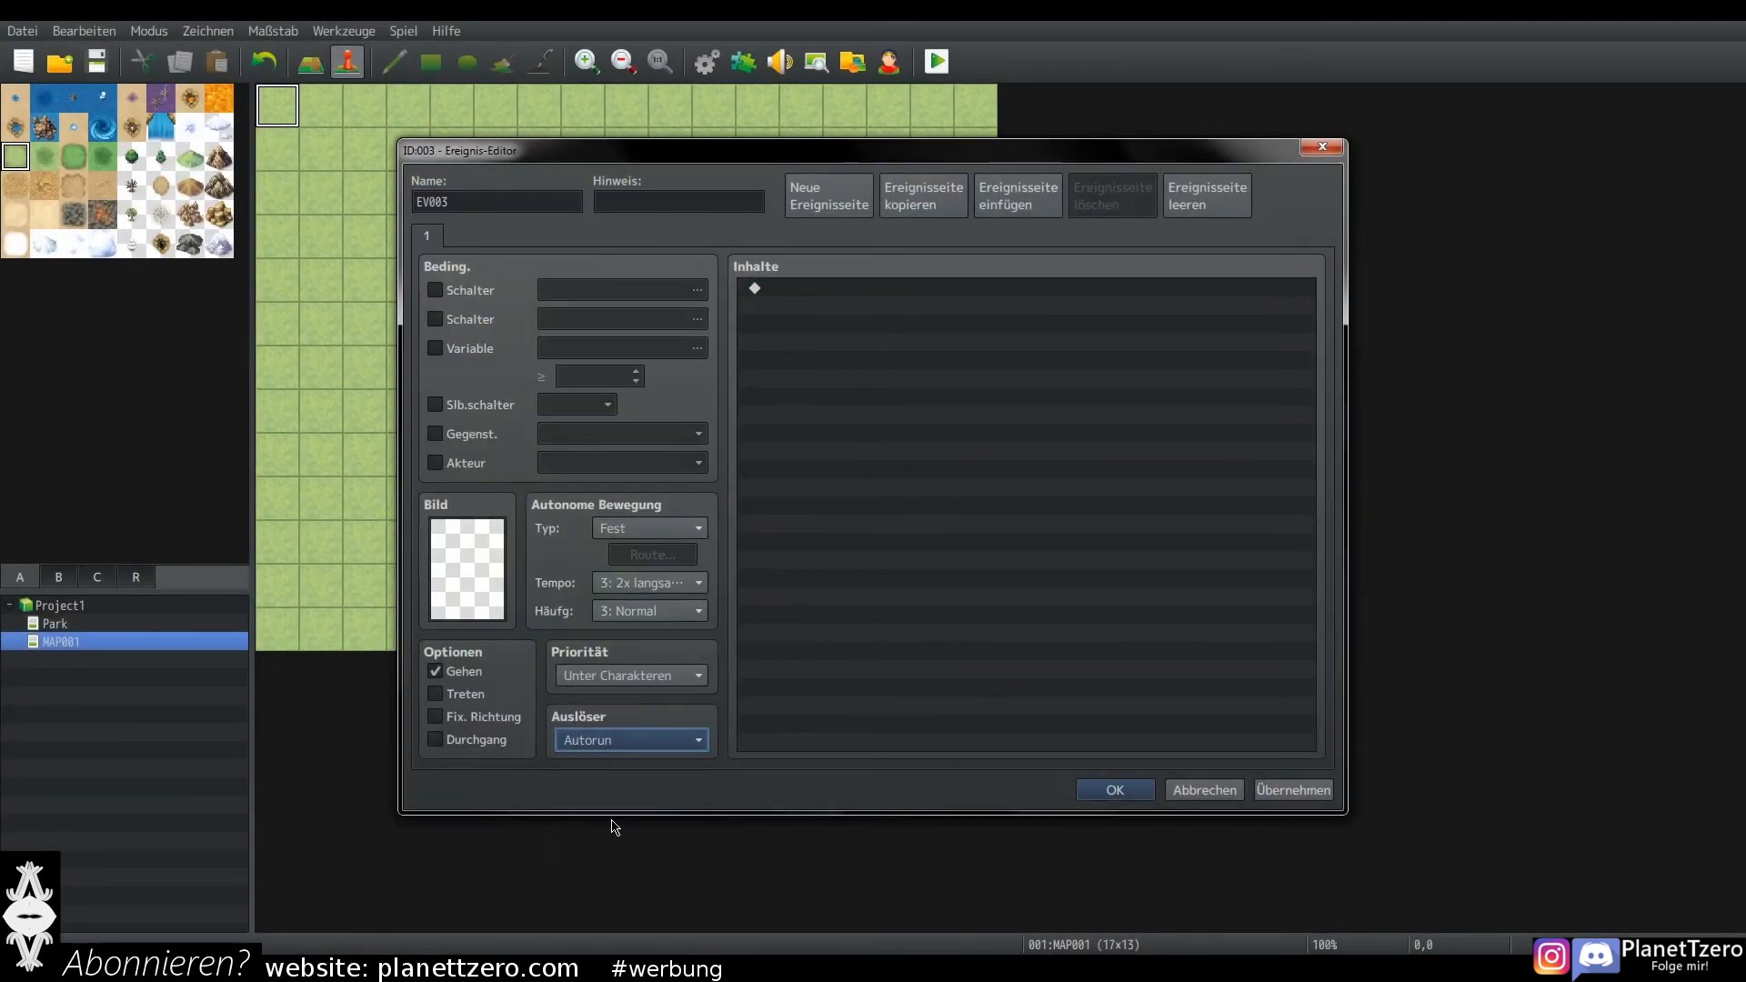
Step: Add a two-line text message reading "Hallo Willkommen im Spiel!" and "viel Spaß beim Spielen!"
double_click(919, 354)
click(891, 295)
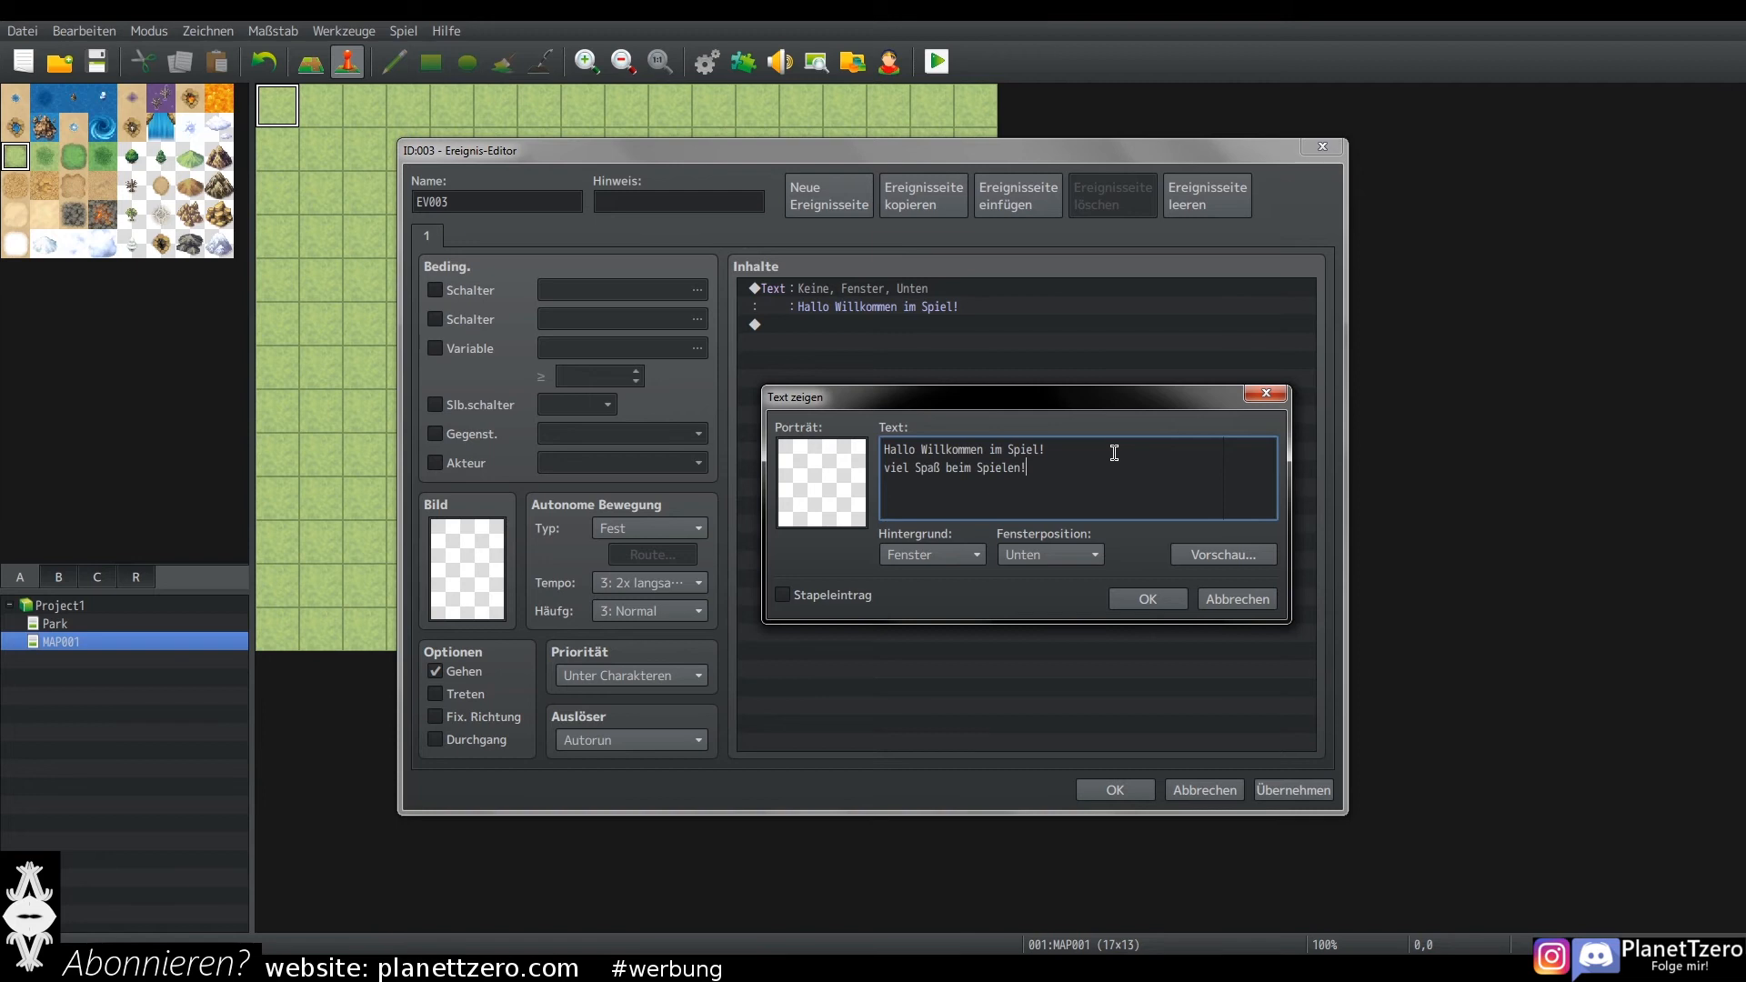
click(1136, 600)
Step: Add a switch command after the welcome message that turns on switch 0006, naming that switch "Anfang"
double_click(1033, 382)
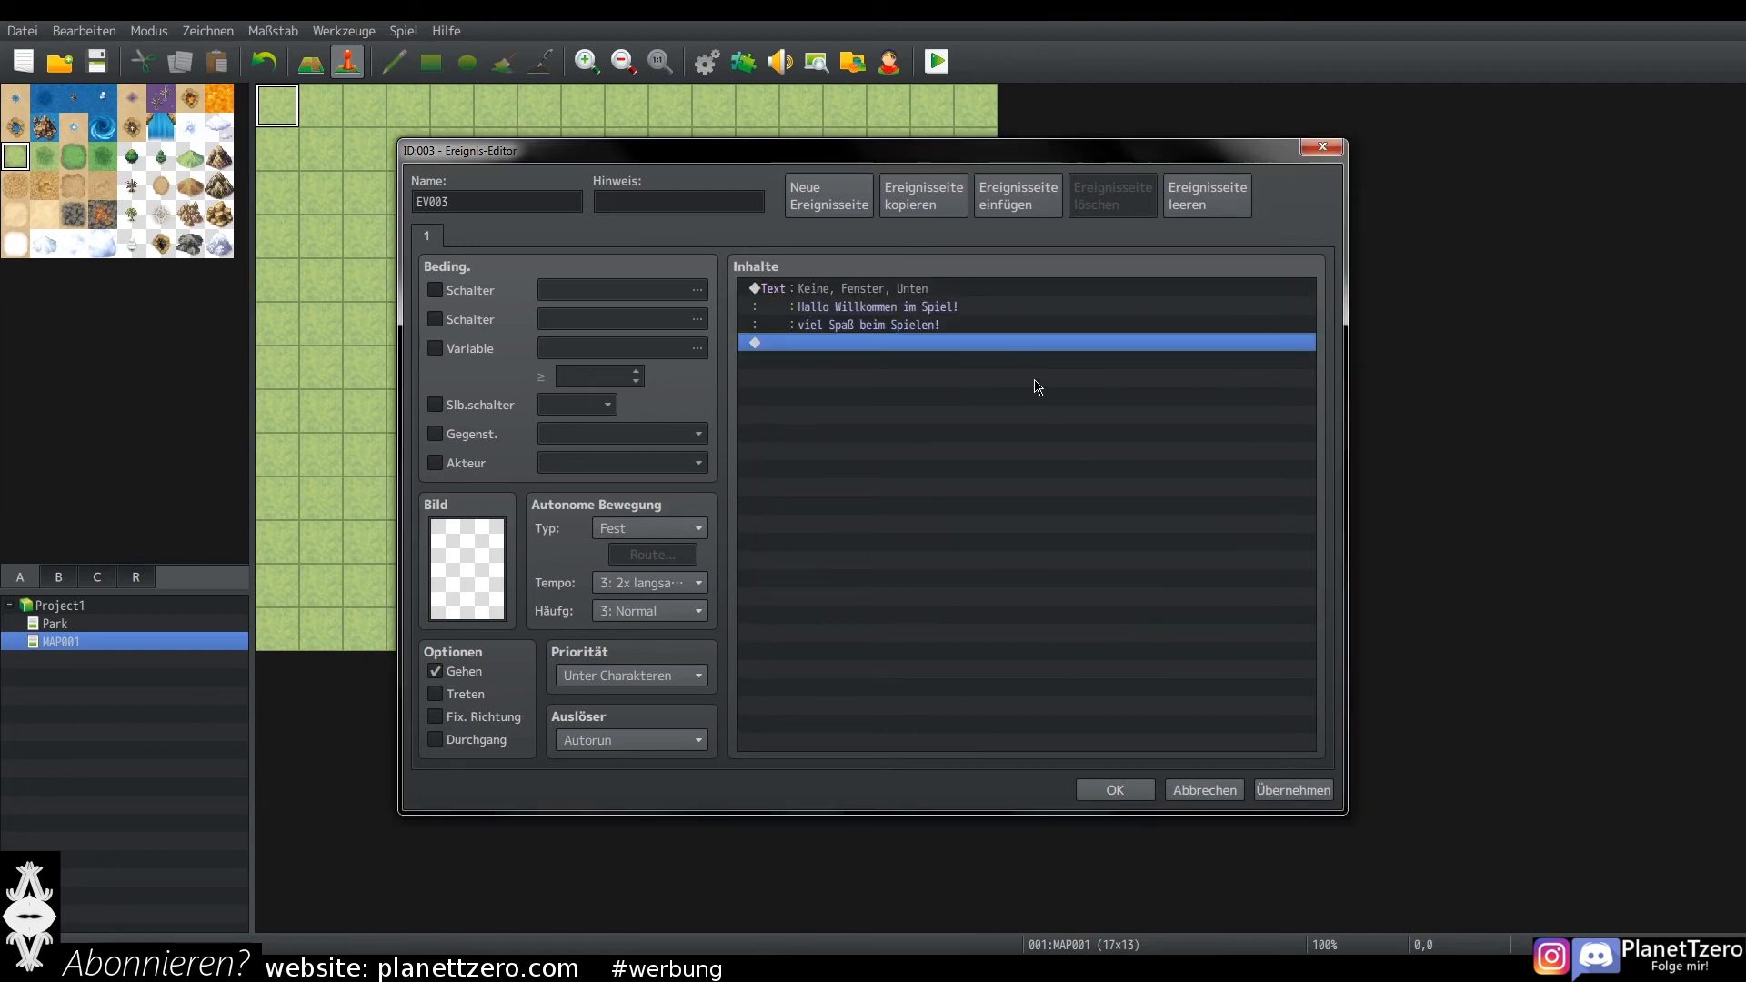
click(911, 447)
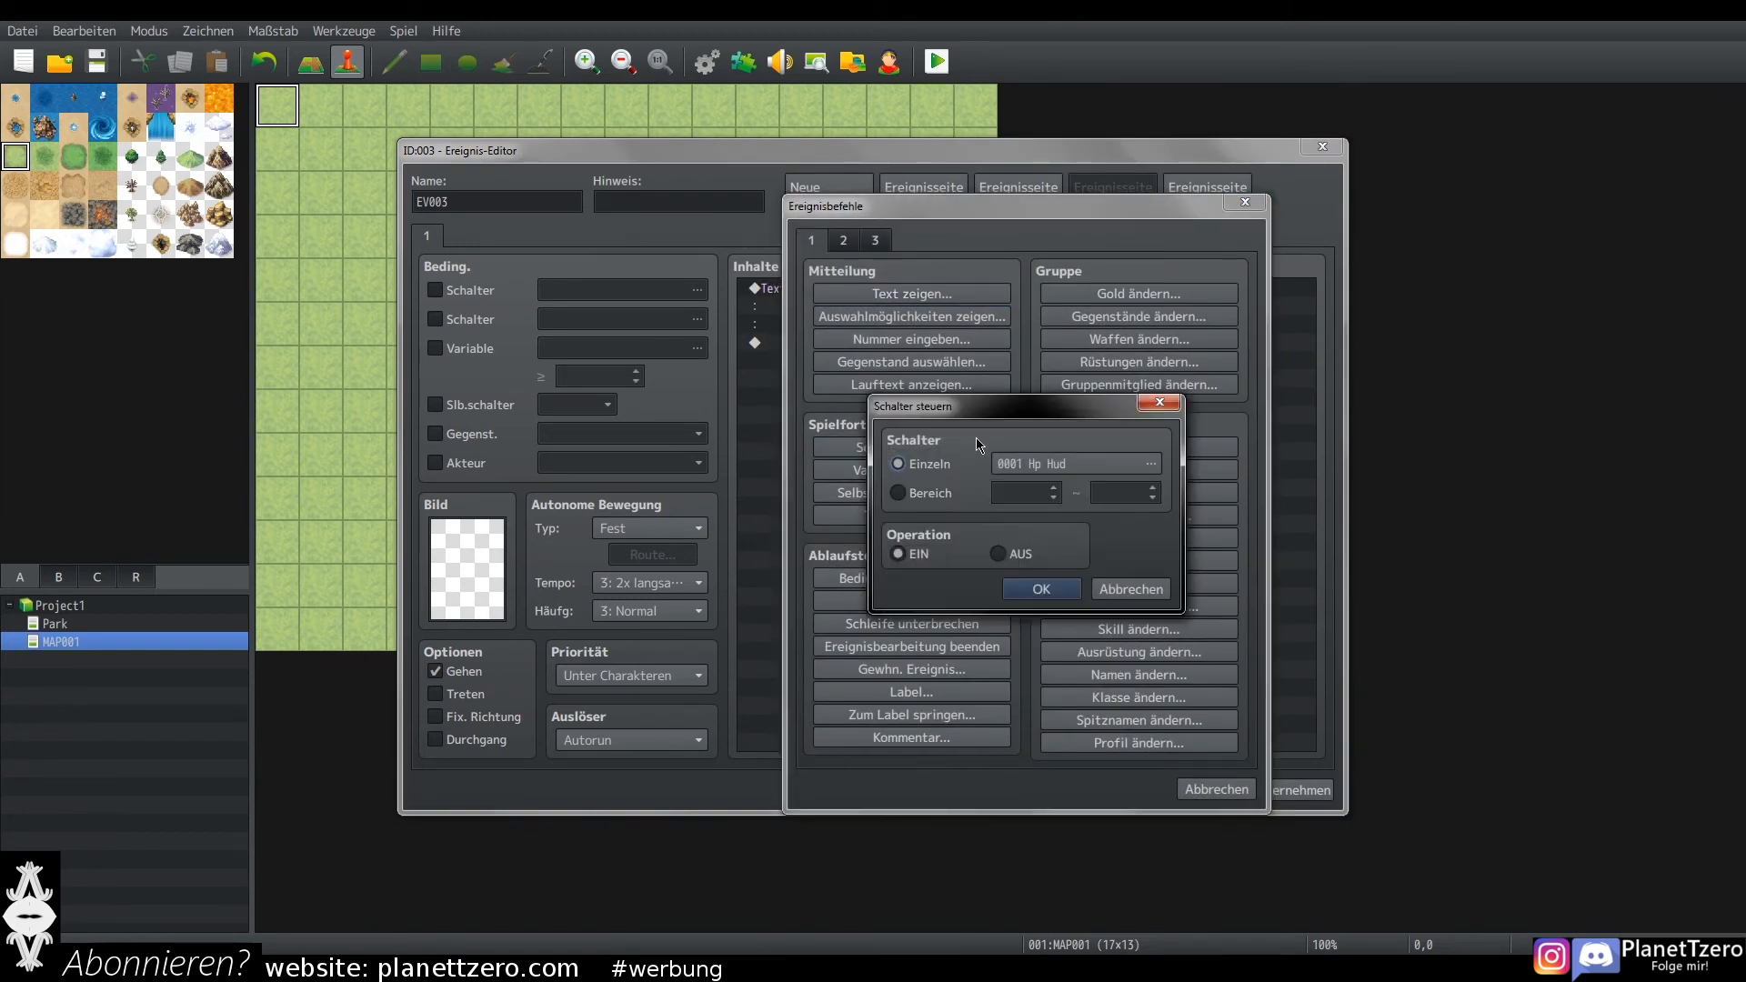
click(991, 442)
click(994, 730)
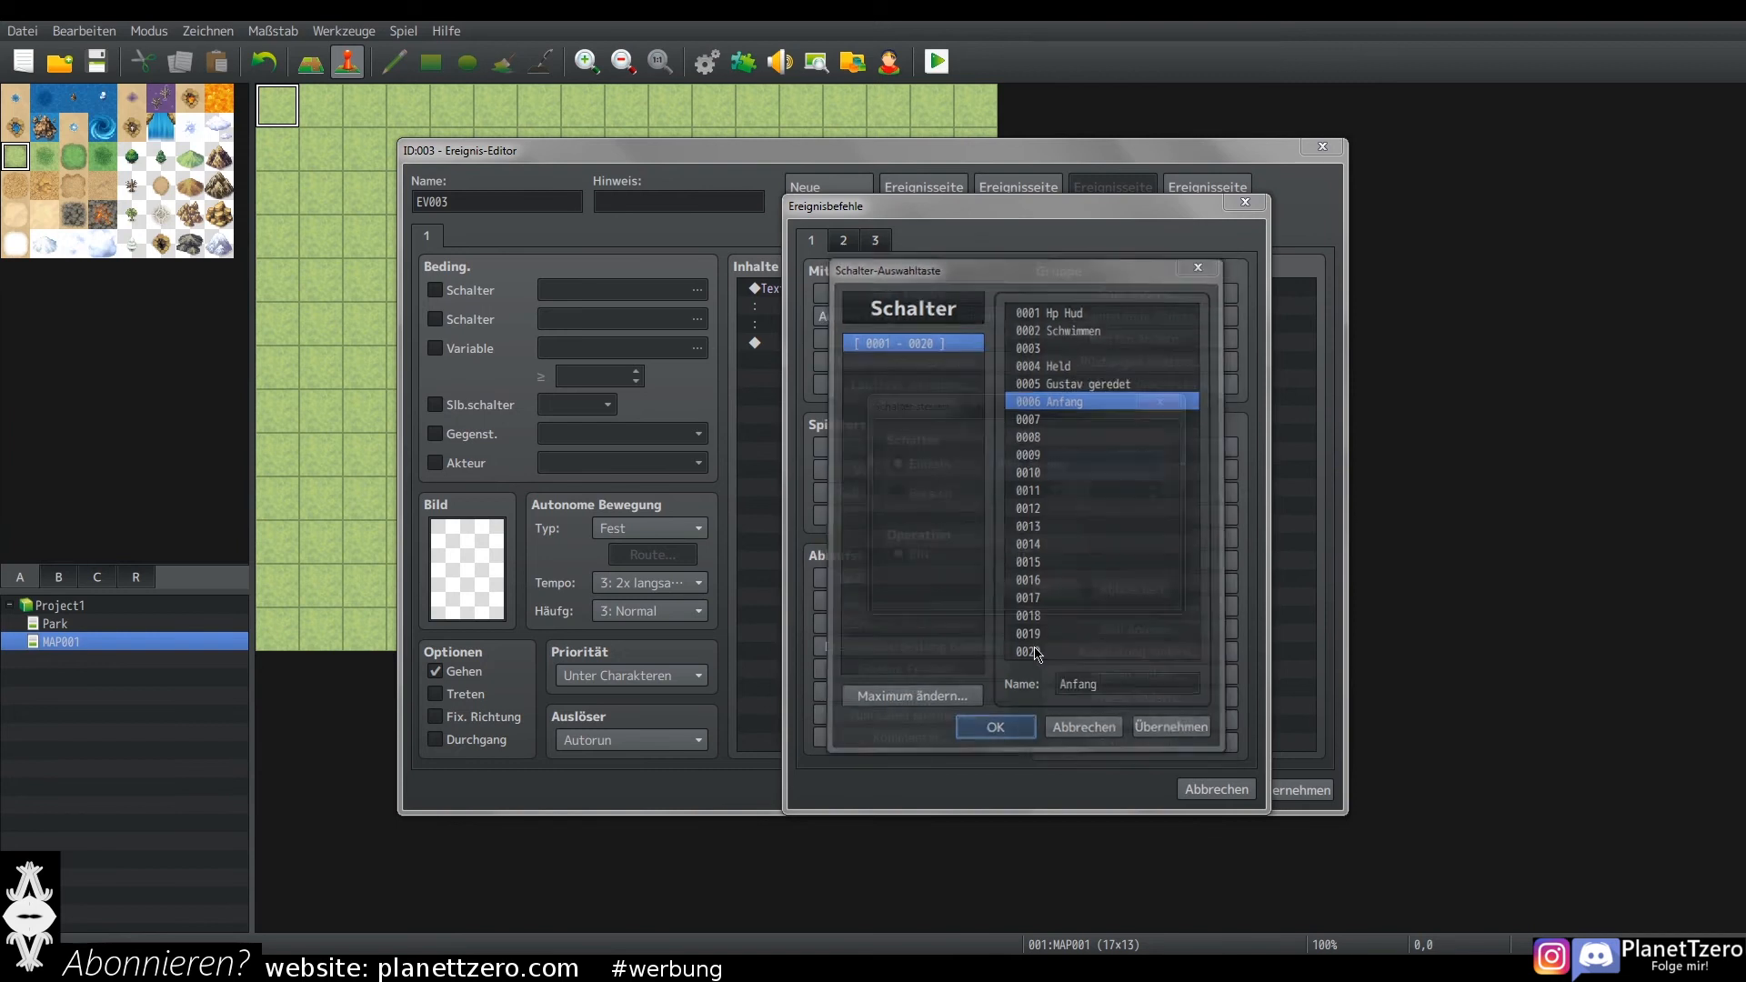
click(1039, 602)
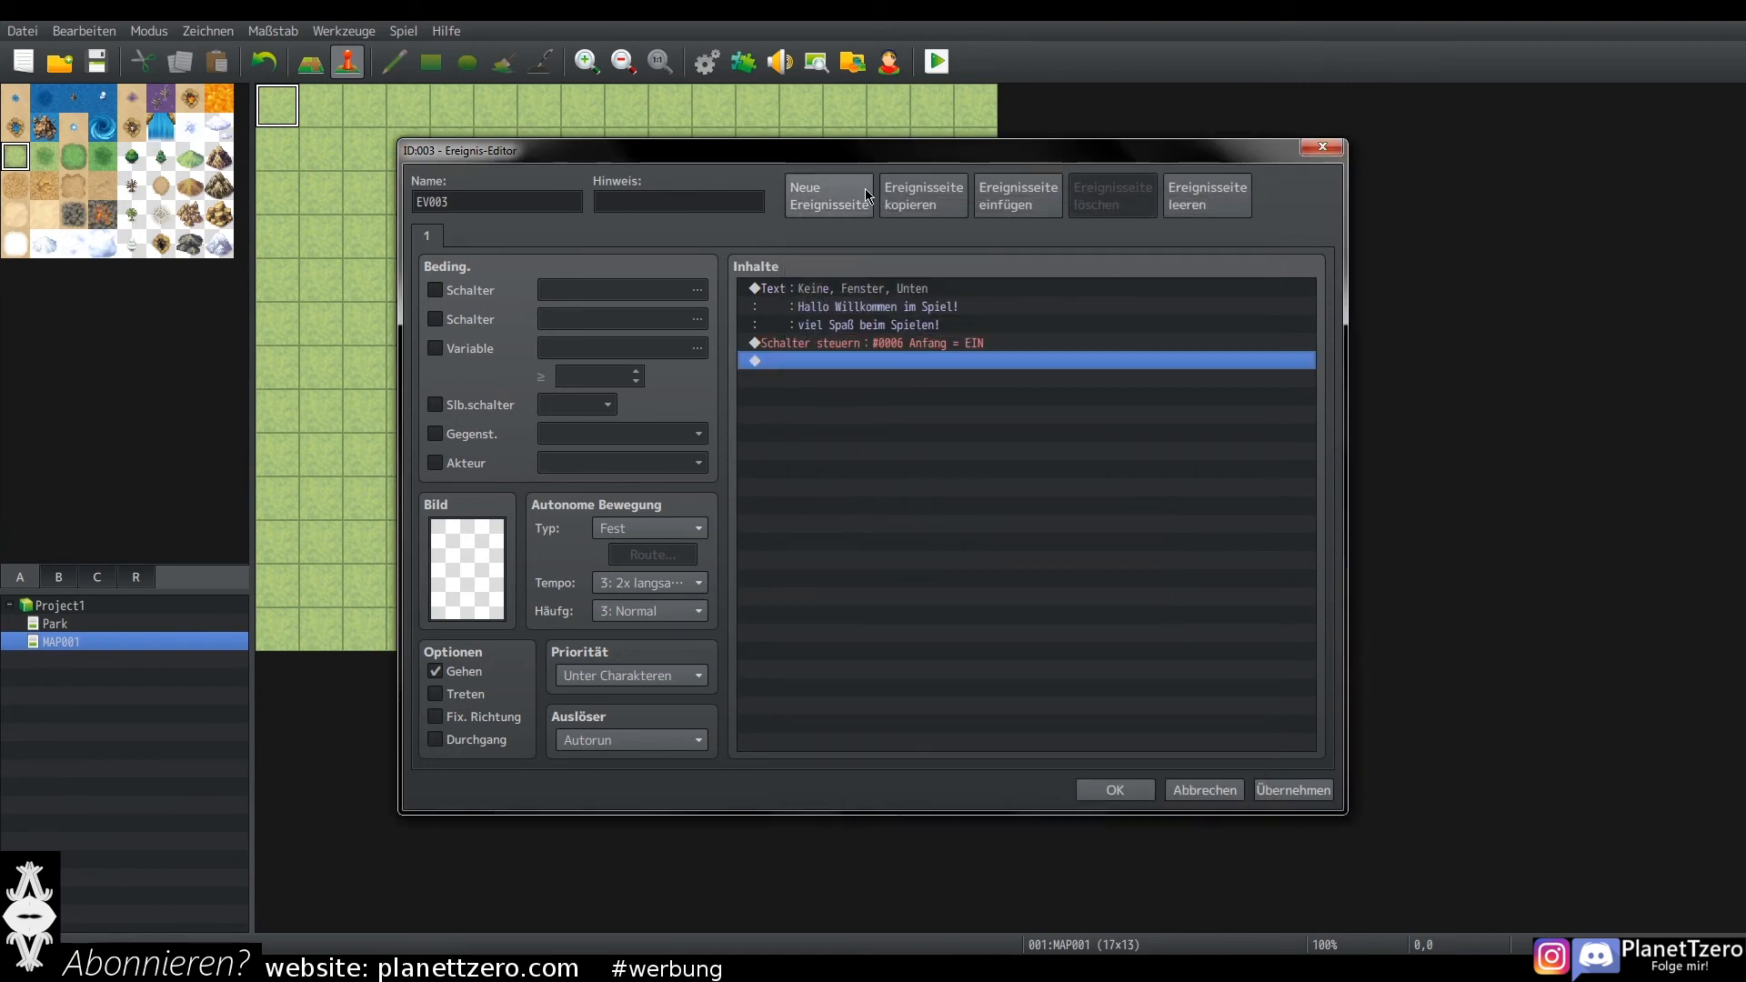
Step: Add an empty second event page that depends on switch 0006 Anfang
click(865, 188)
click(435, 290)
click(618, 290)
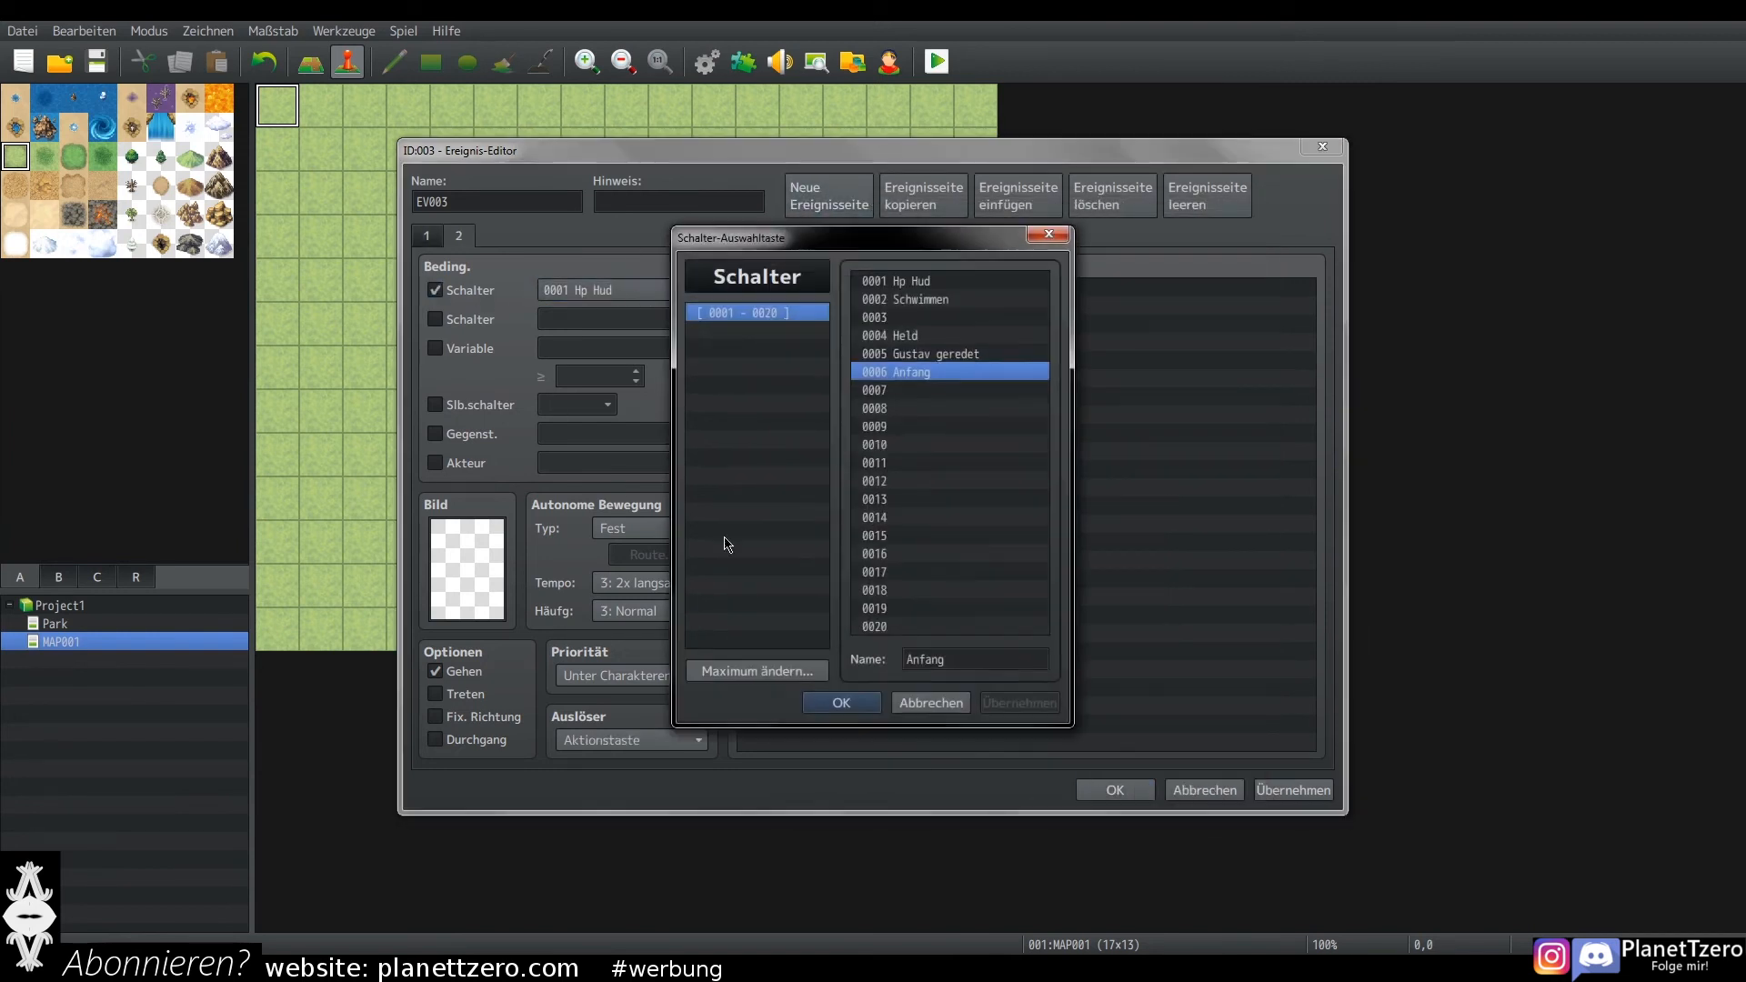
double_click(908, 371)
Step: Compare the two pages of the autorun event and open the second page's trigger options
click(422, 241)
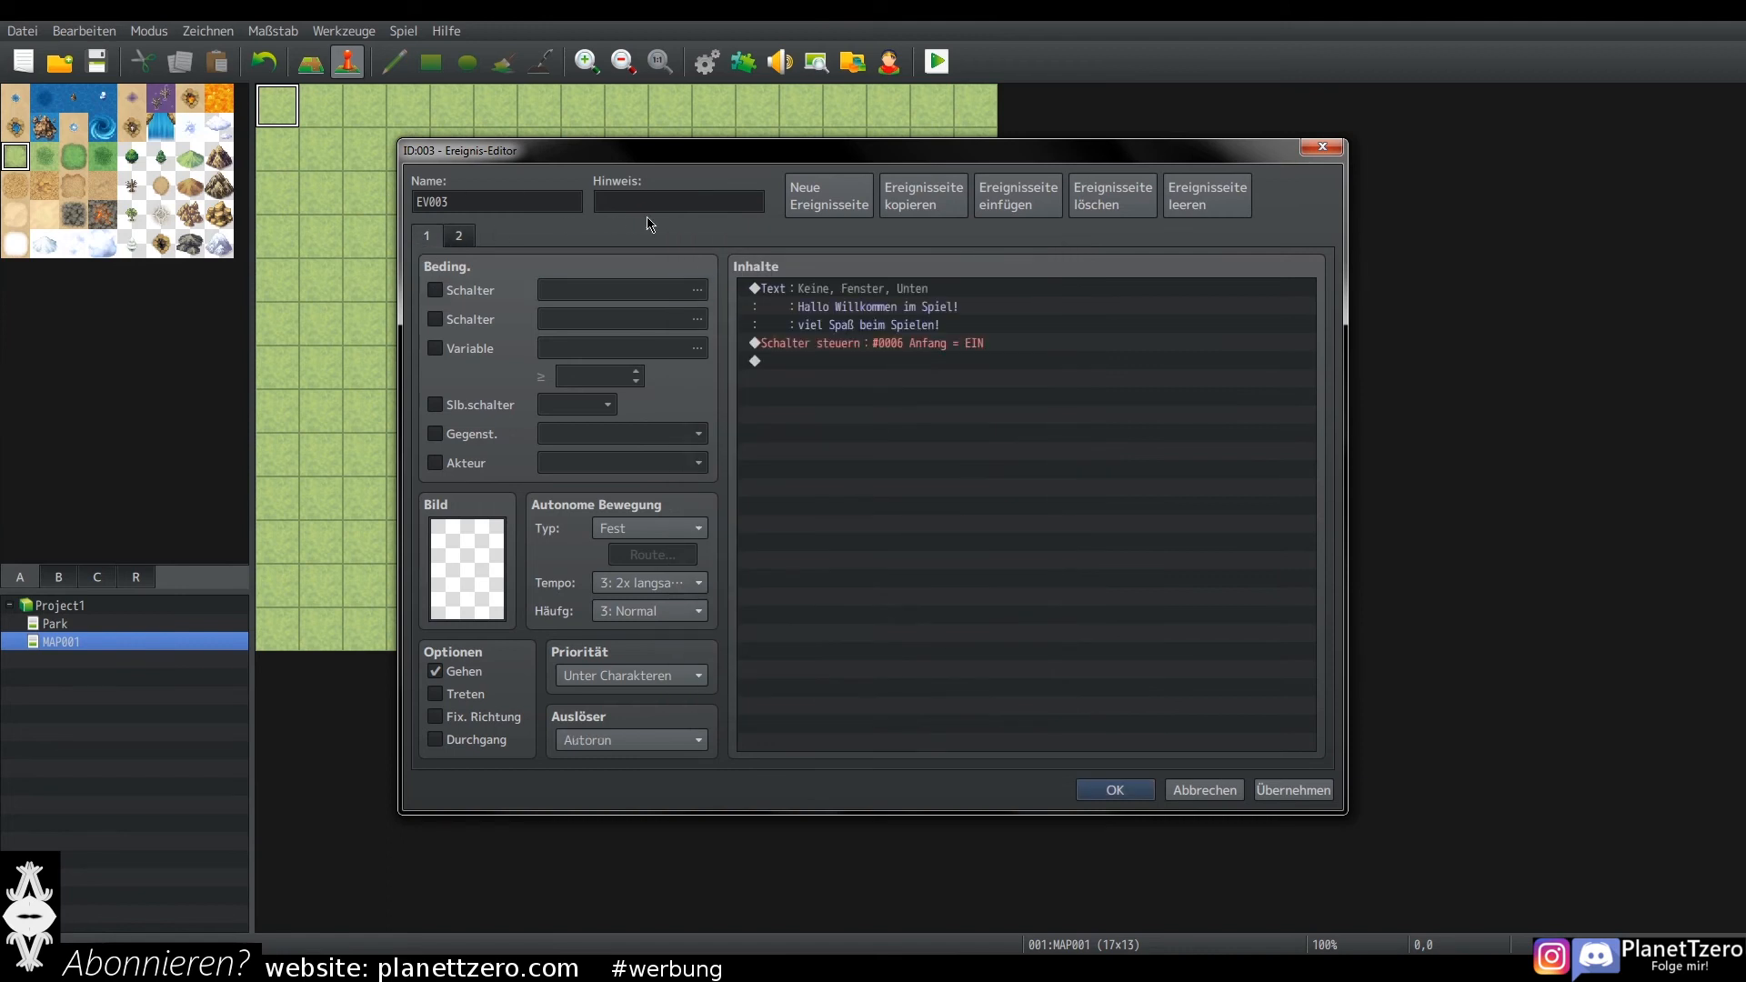
click(459, 238)
click(627, 741)
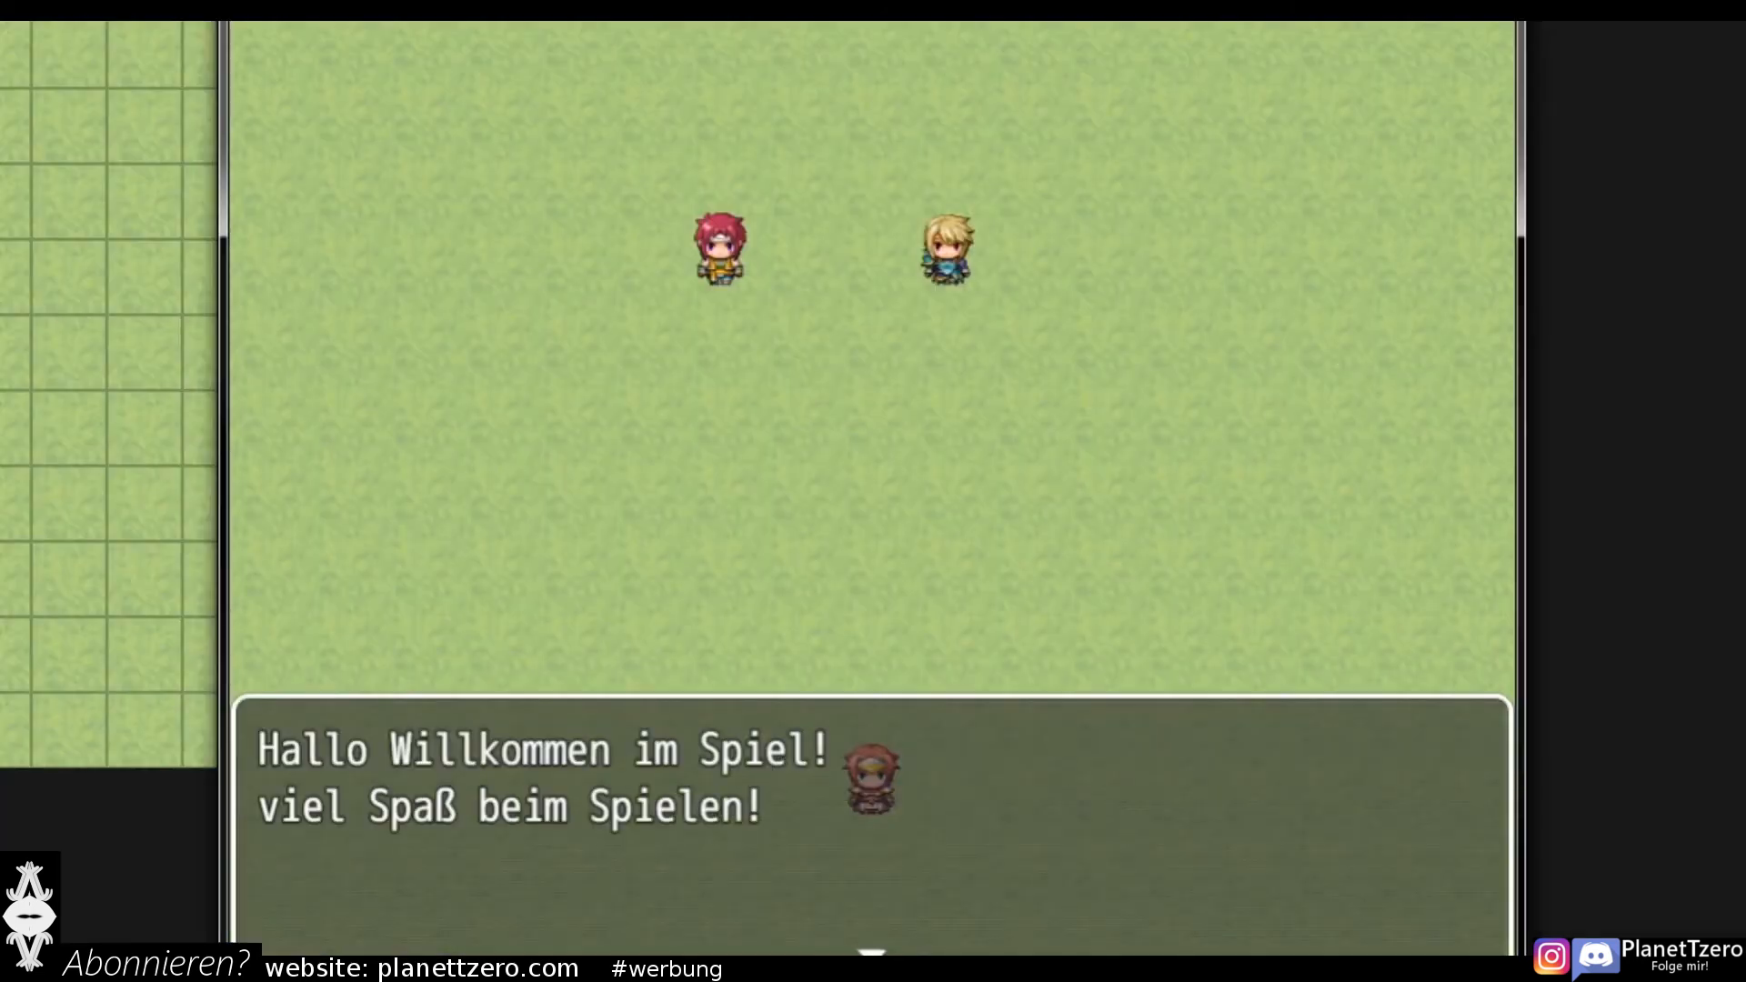
Step: Dismiss the welcome message in the playtest and walk the hero around the map to check free movement
key(Return)
key(Right)
key(Left)
key(Up)
key(Up)
key(Down)
key(Right)
key(Up)
key(Up)
key(Left)
key(Down)
key(Right)
key(Left)
key(Down)
key(Right)
key(Up)
key(Up)
key(Left)
key(Down)
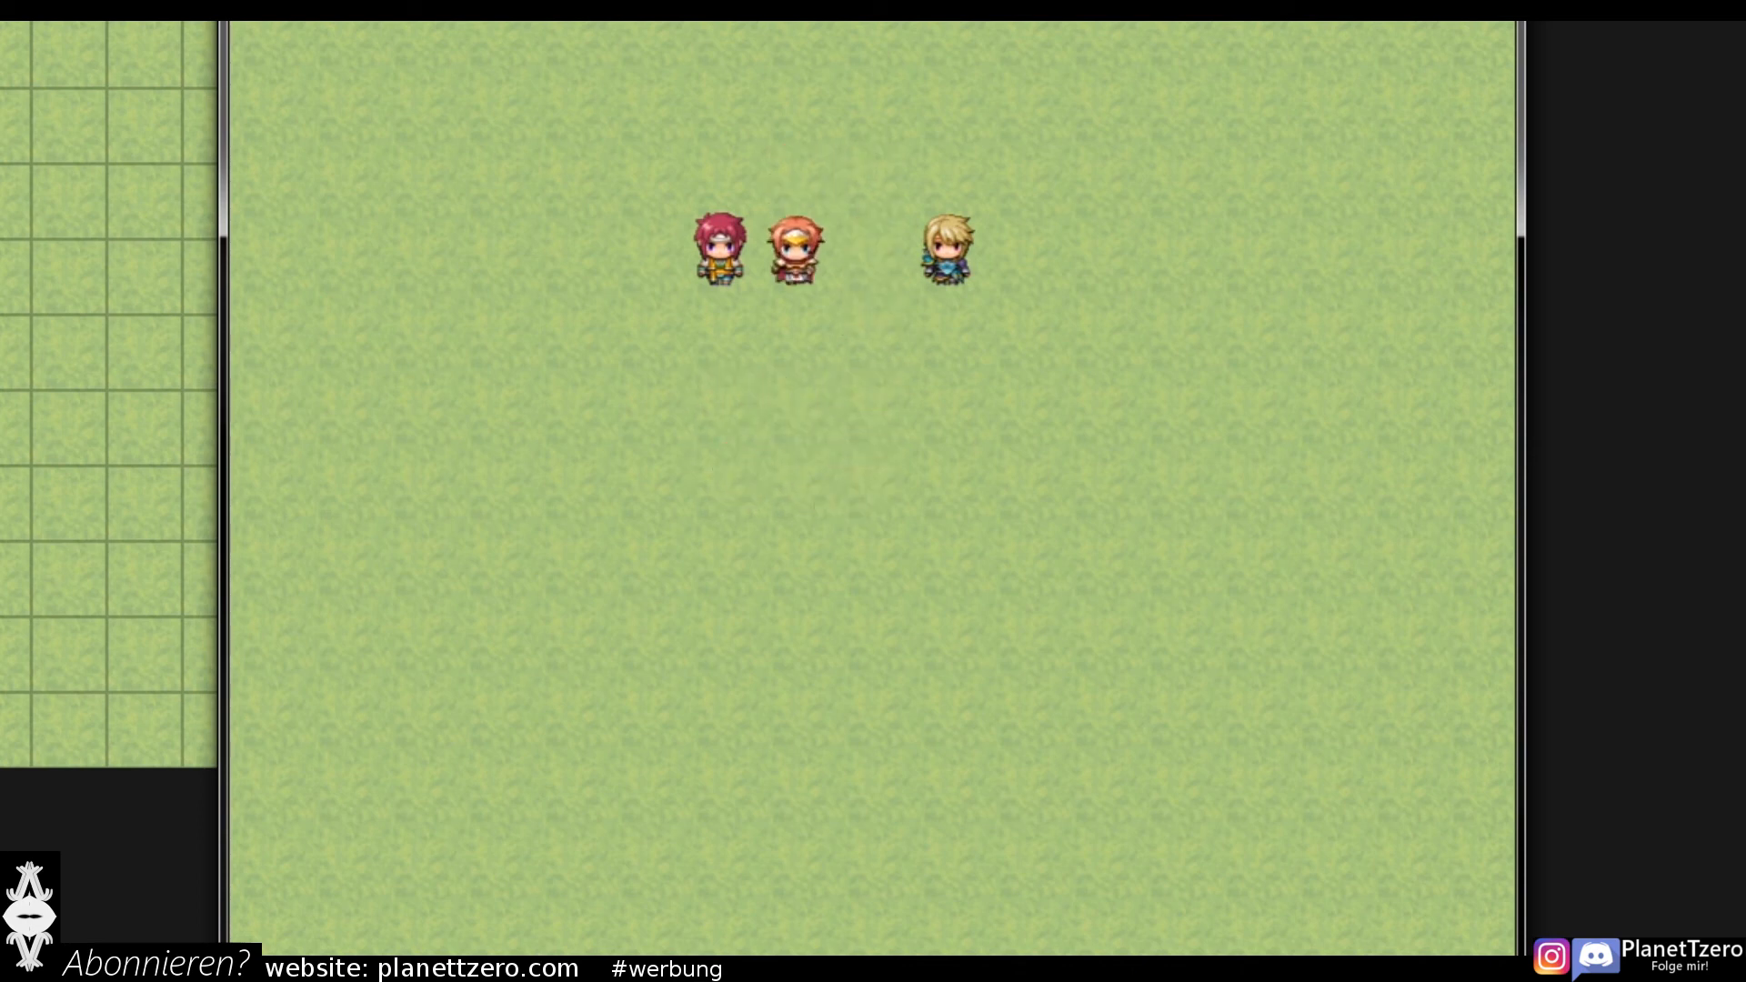